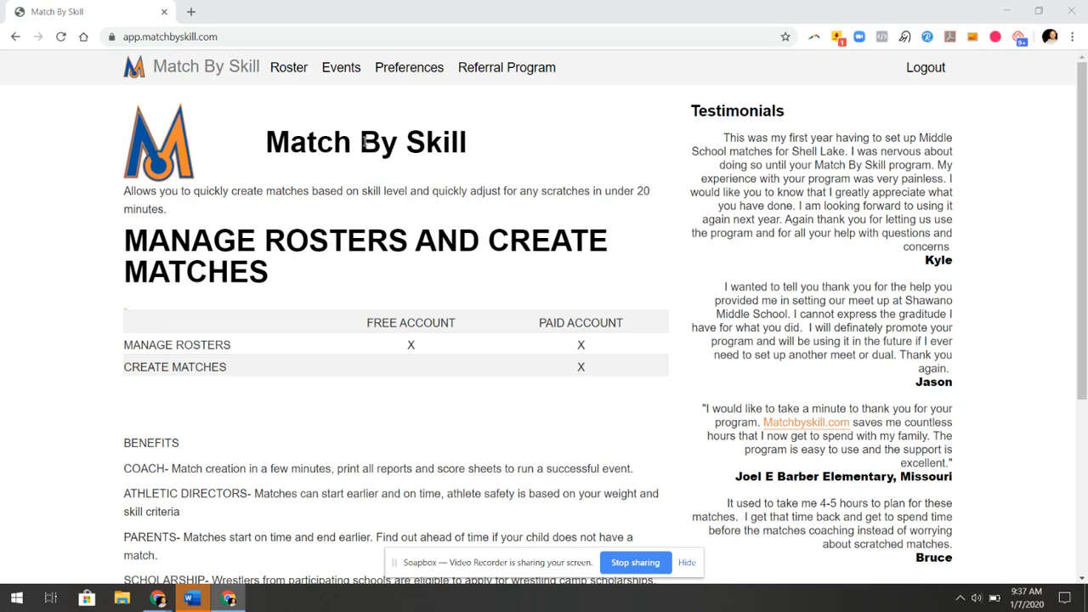
Start a new event titled DEMO
click(340, 68)
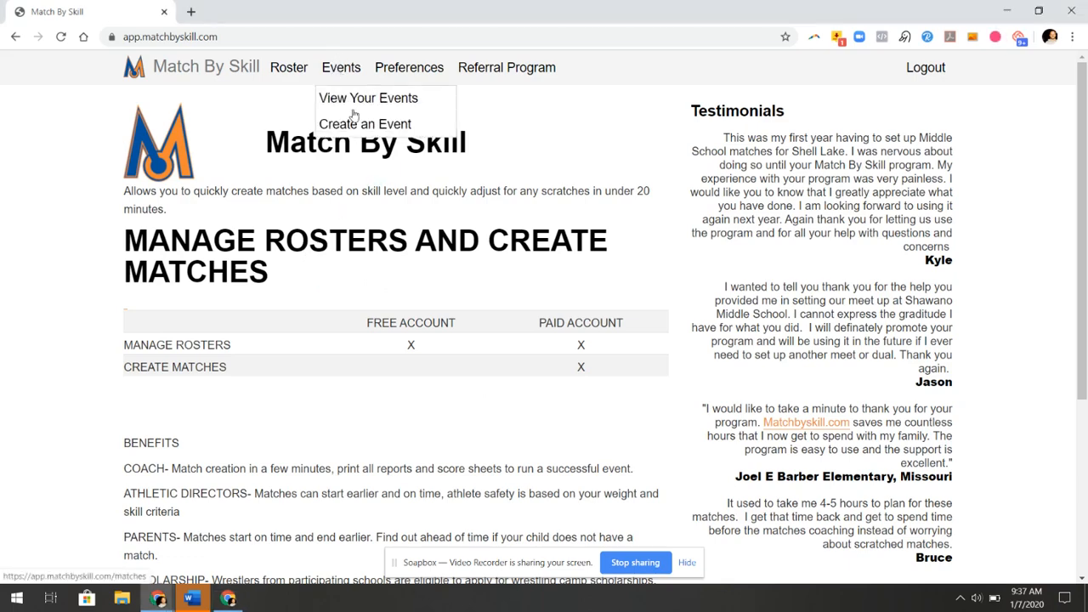
click(370, 134)
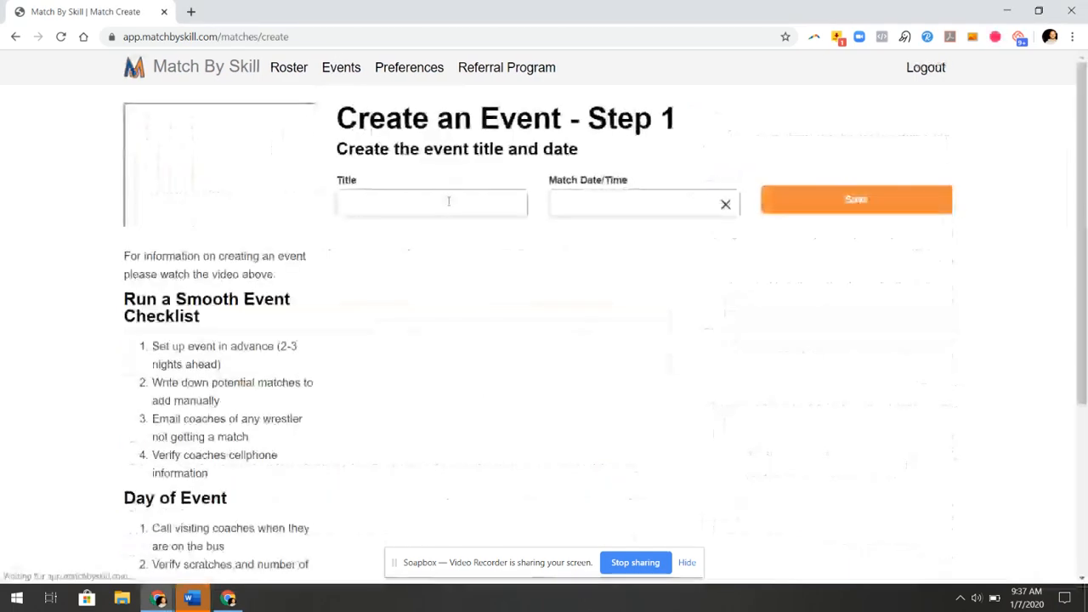
text(DE)
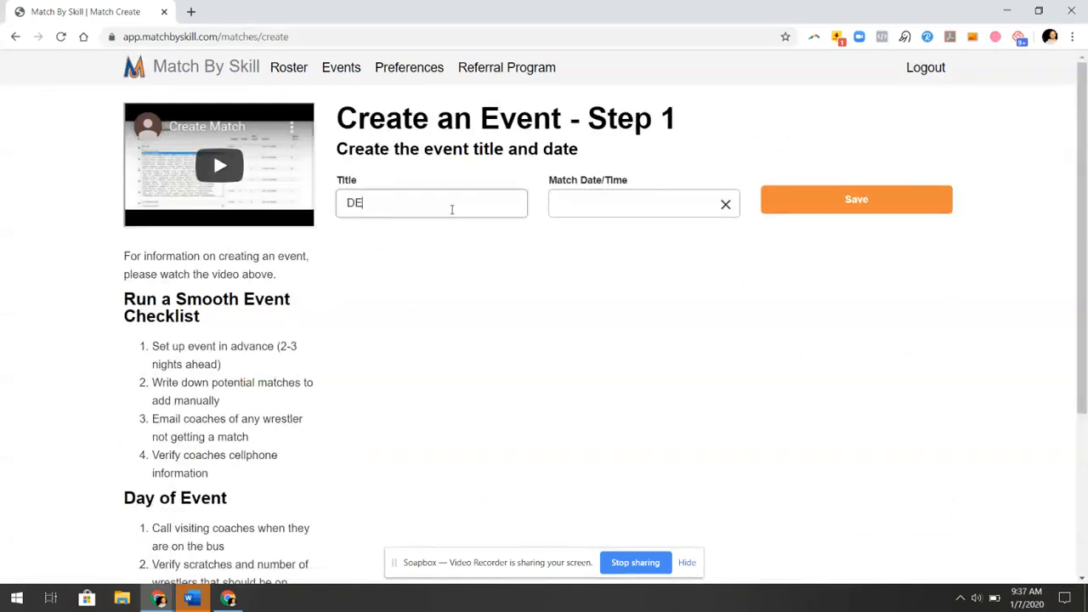
text(MO)
key(Tab)
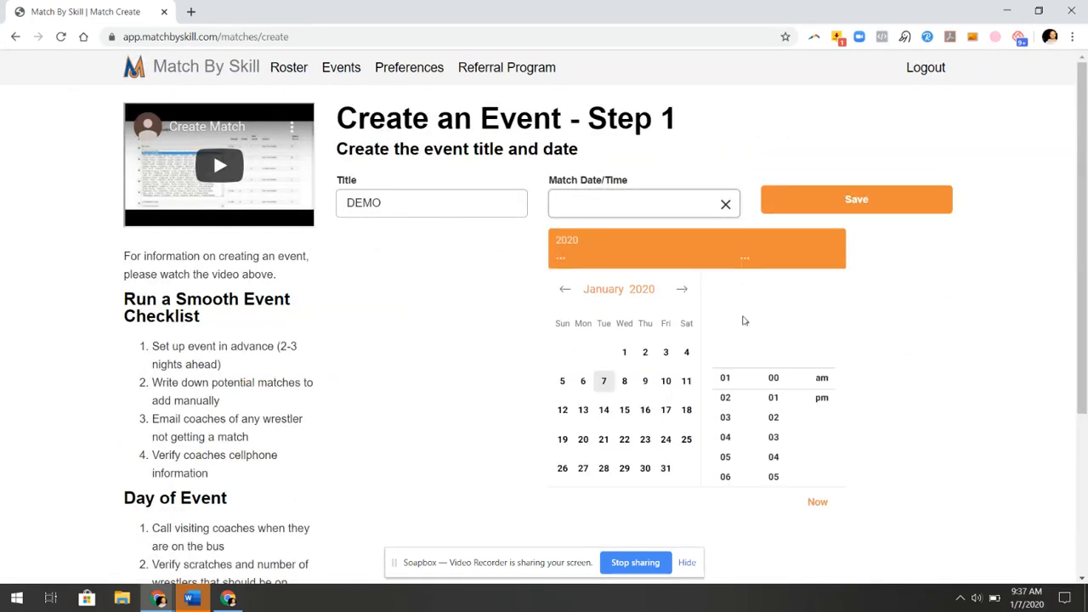
Set the match date to January 9 at 4:30 pm and save the event
click(645, 381)
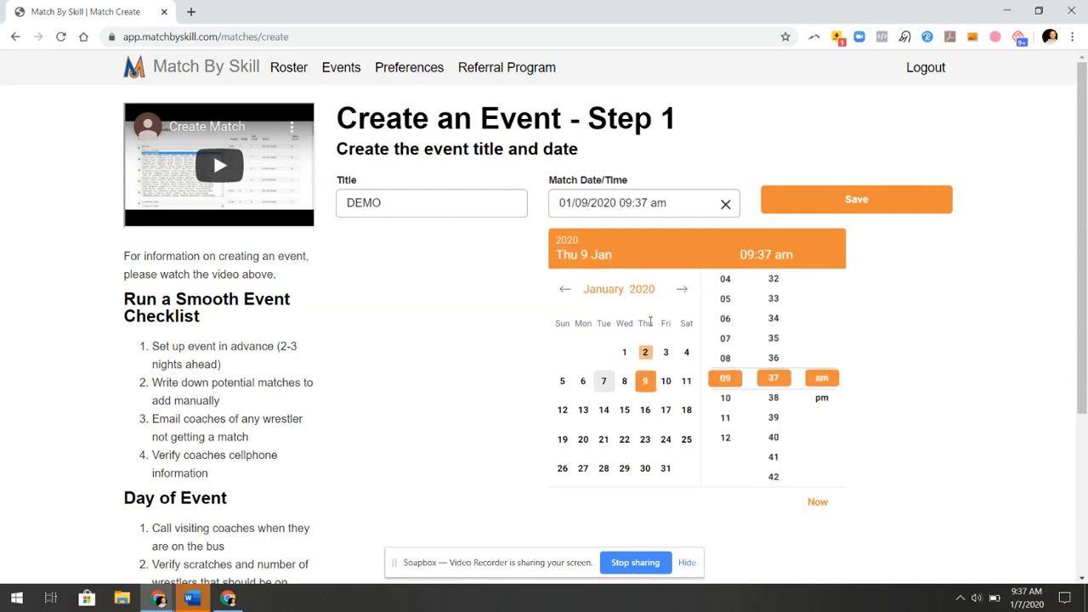
click(725, 279)
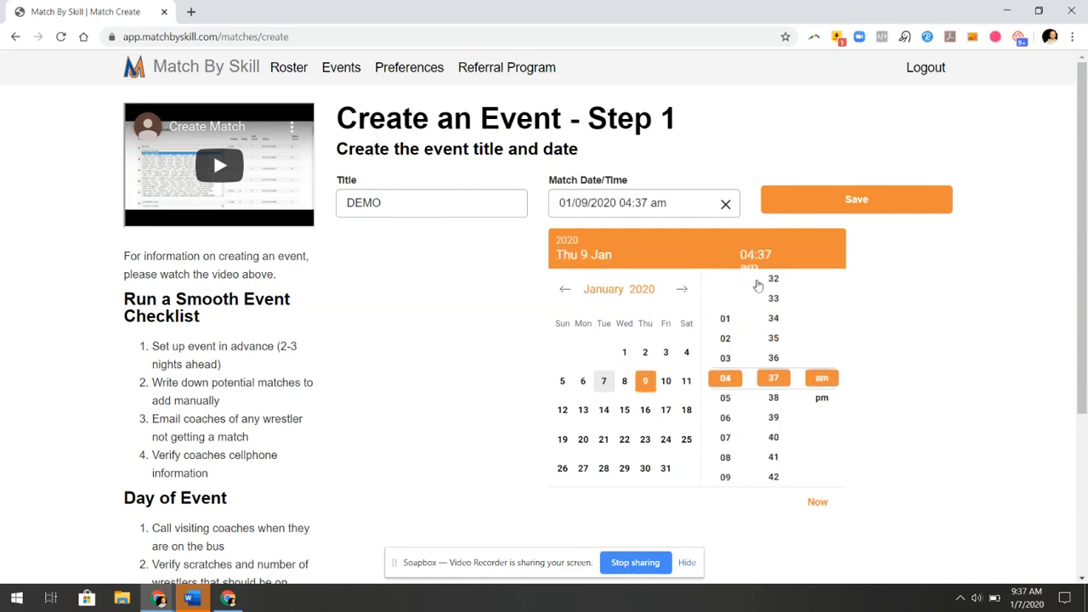
click(773, 319)
click(776, 335)
click(774, 337)
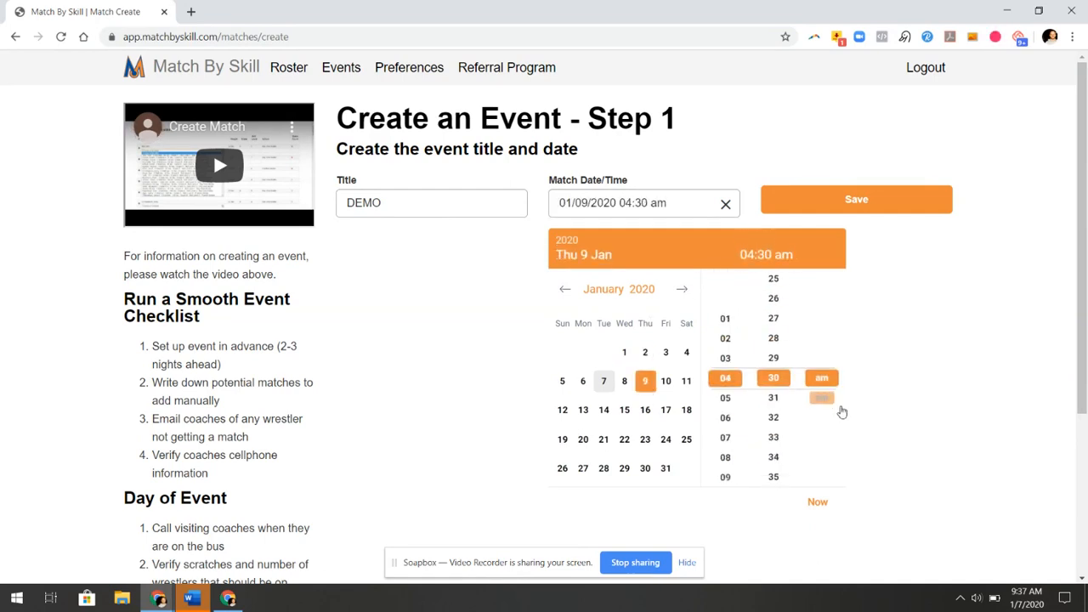
click(828, 399)
click(856, 202)
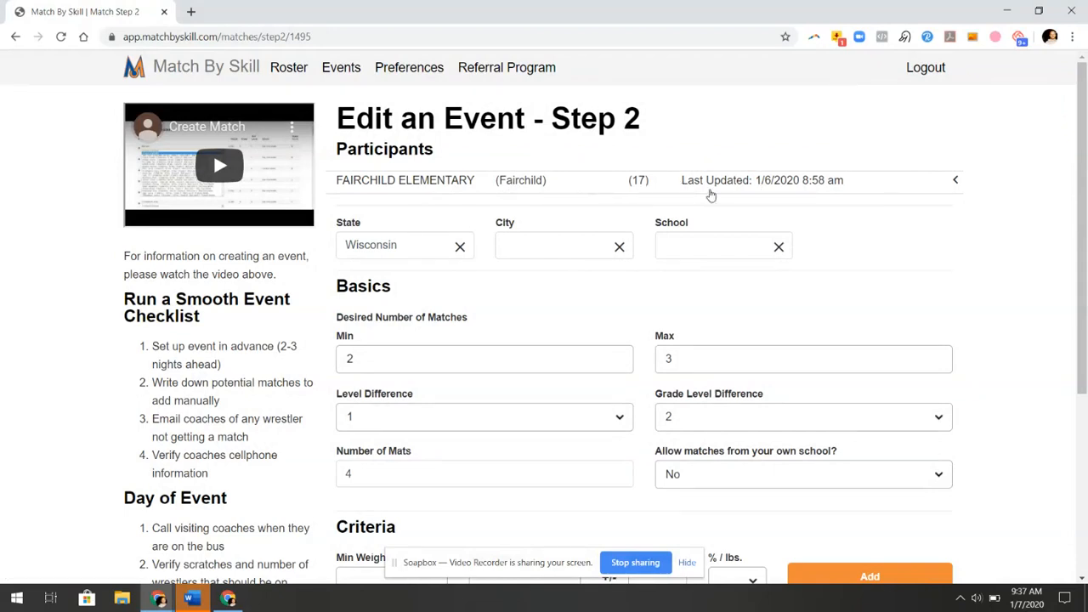
Add BAY VIEW MIDDLE from Green Bay to the event
click(531, 253)
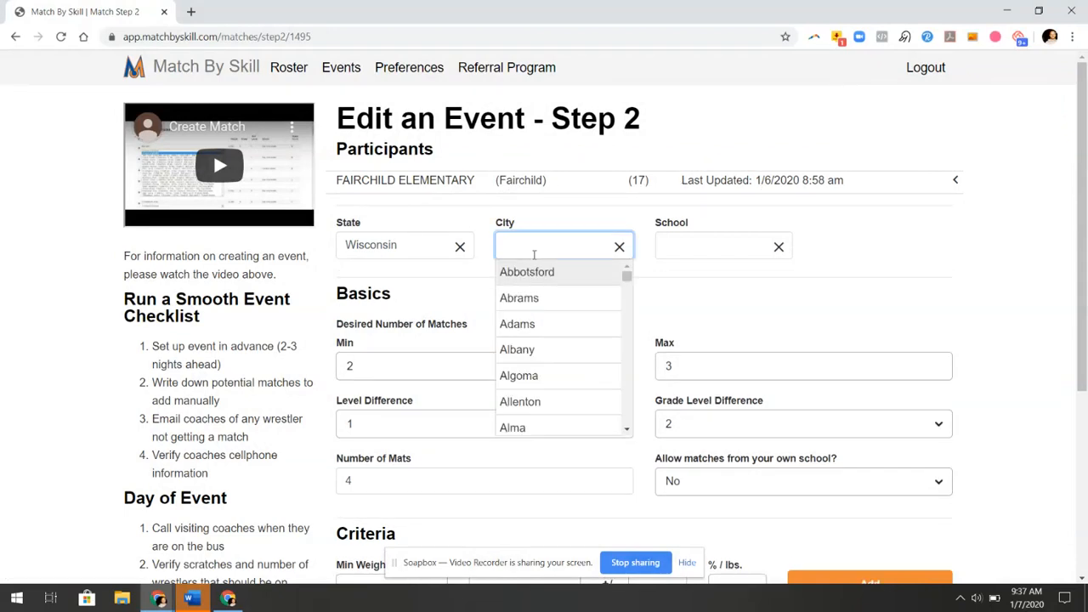
text(green)
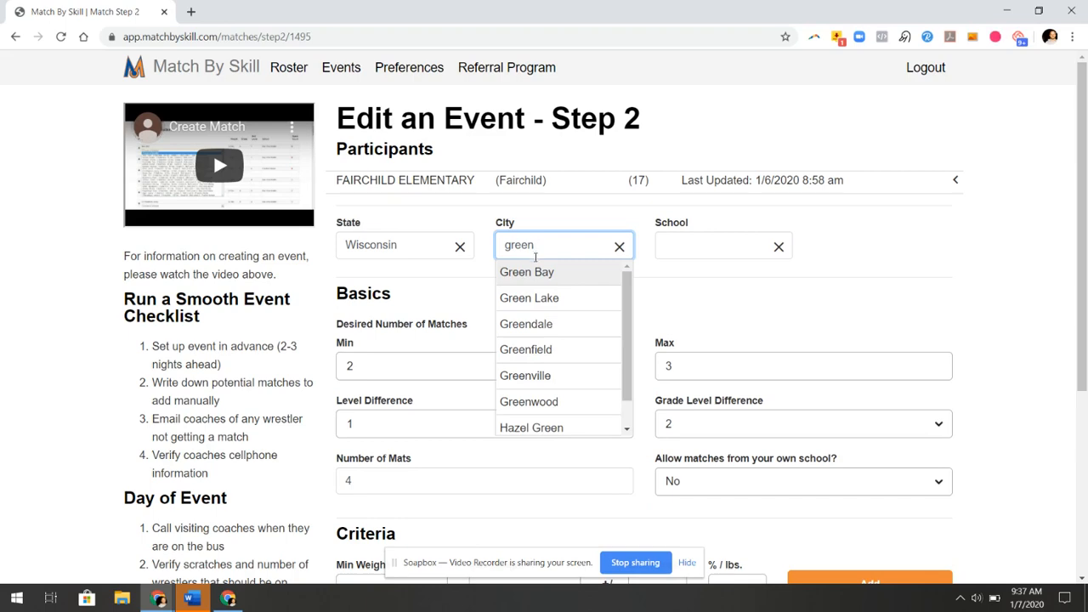
click(547, 280)
click(717, 246)
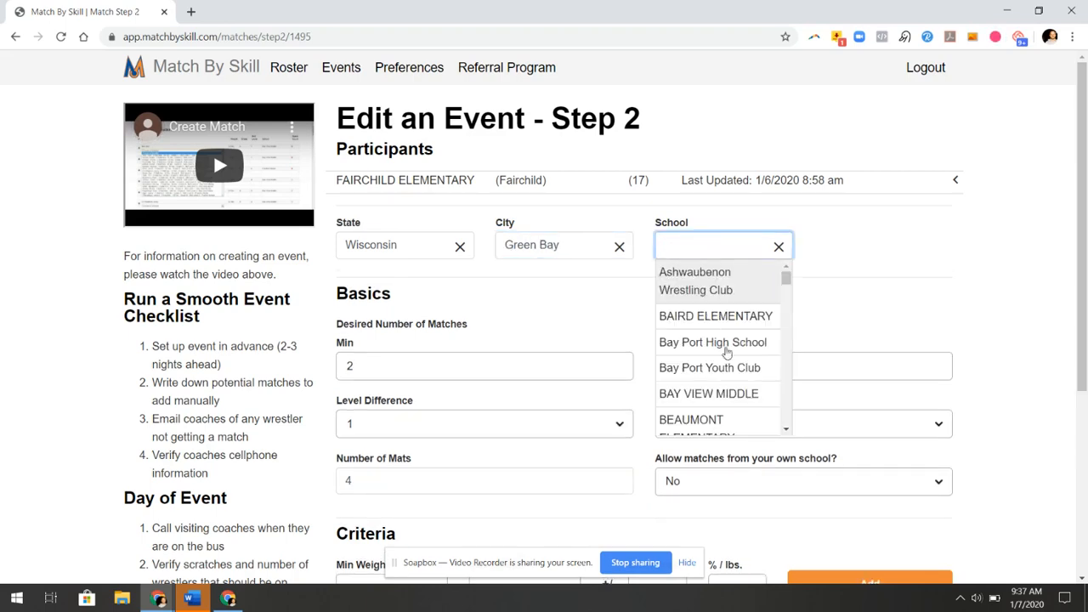
click(729, 395)
click(884, 227)
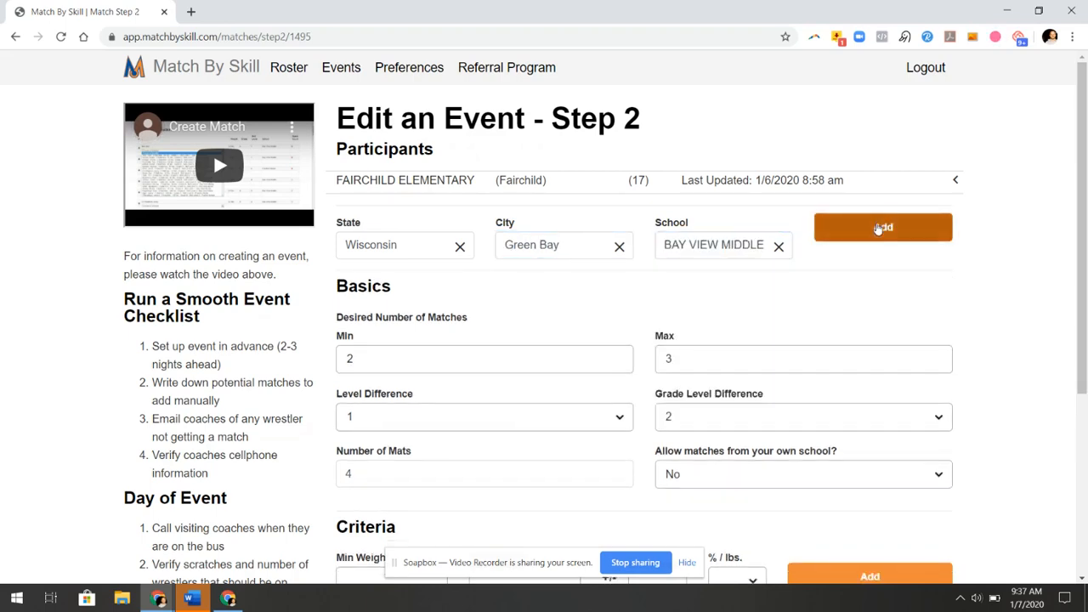
Fill the roster request with coach name 'test' and the coach's e-mail, copy it into comments, and save
triple_click(403, 262)
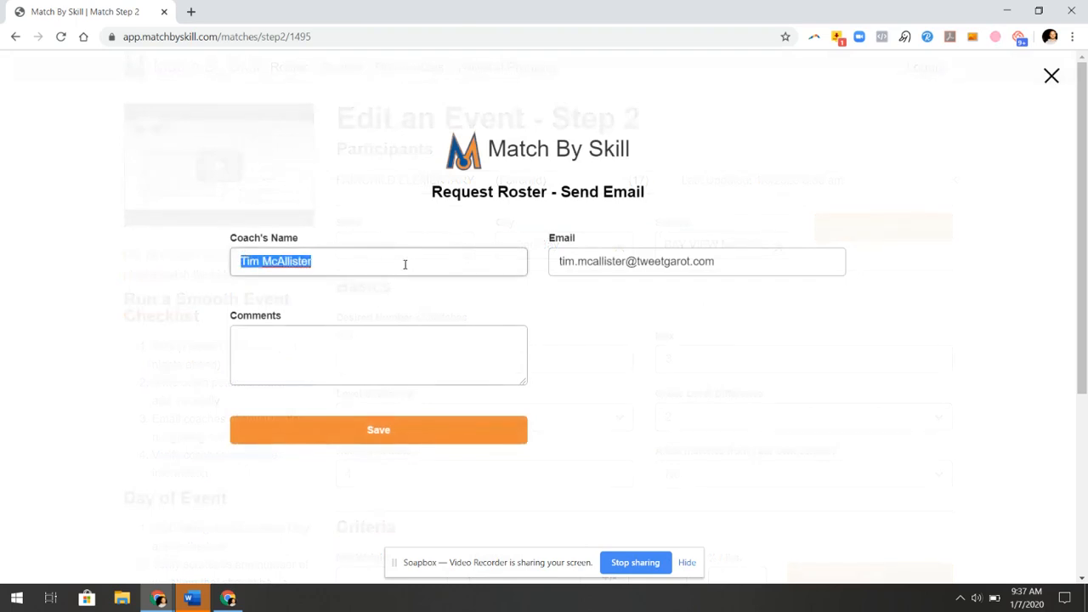
text(test)
key(Tab)
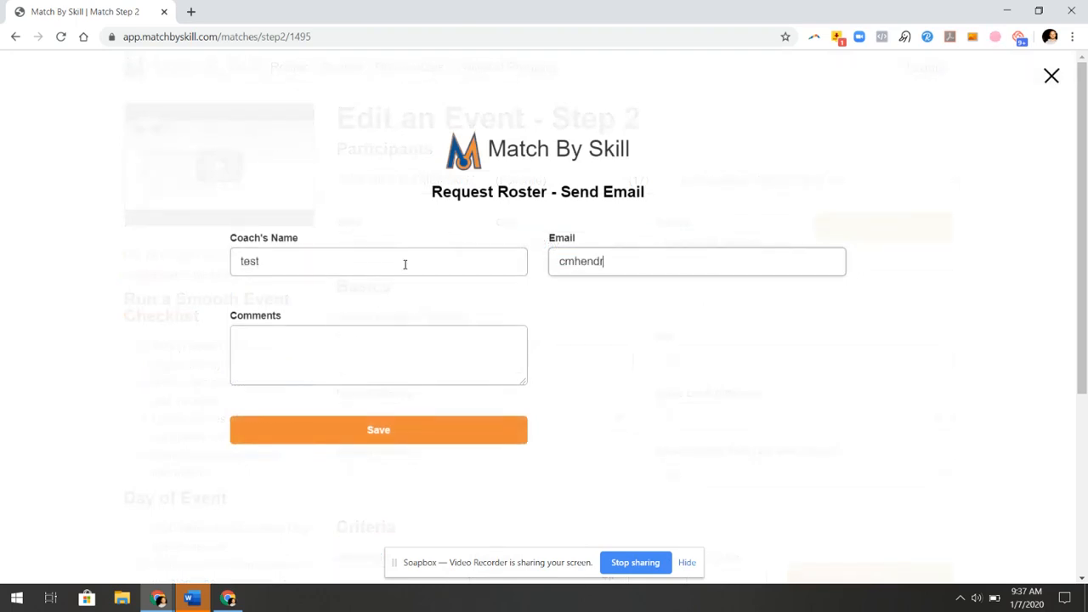
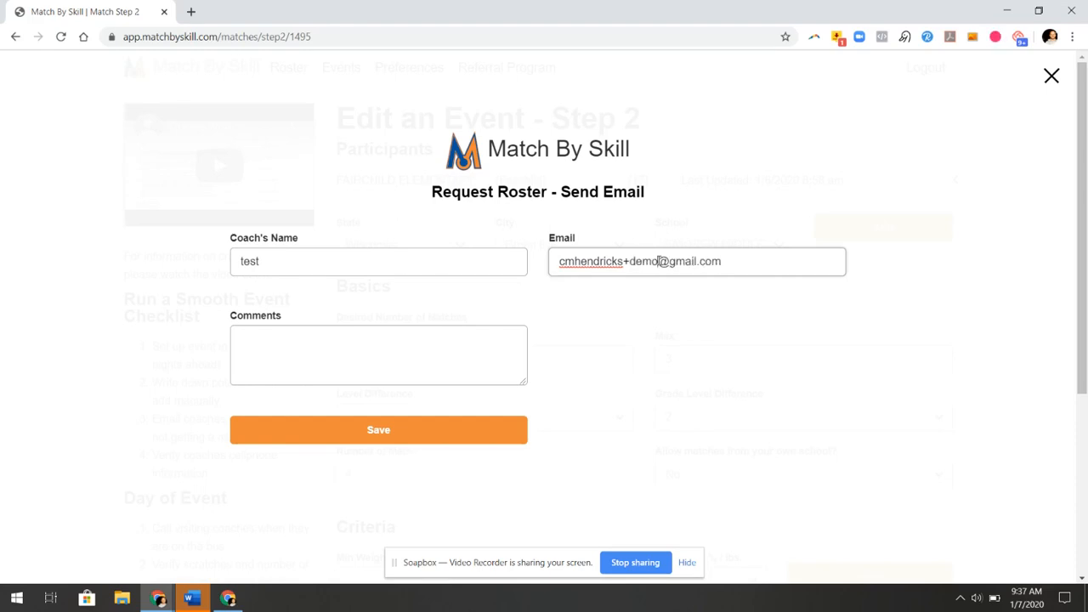
triple_click(659, 260)
key(ctrl+c)
click(394, 339)
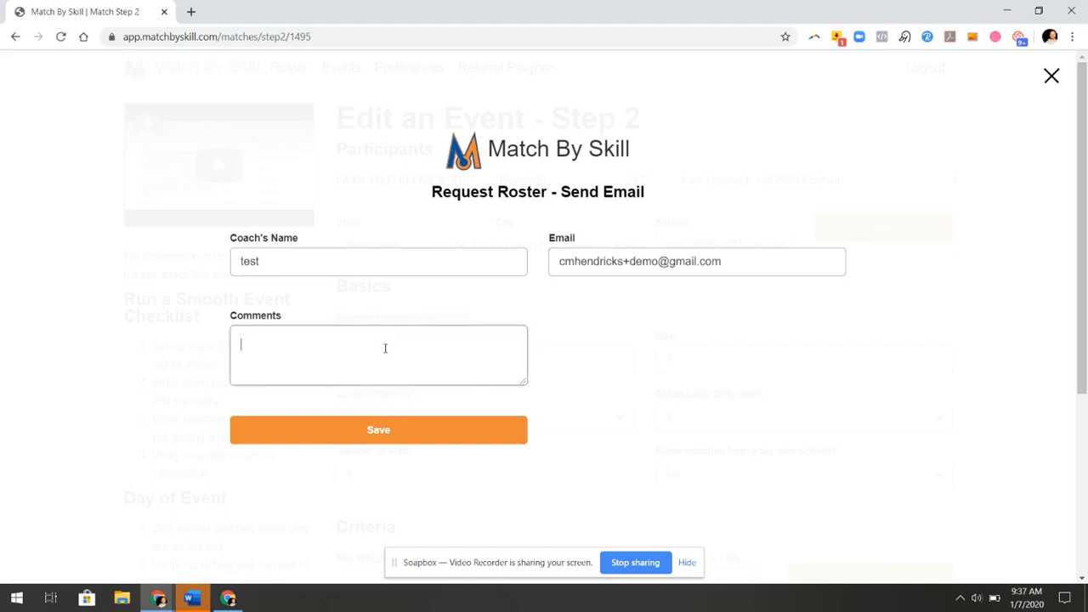
key(ctrl+v)
click(401, 440)
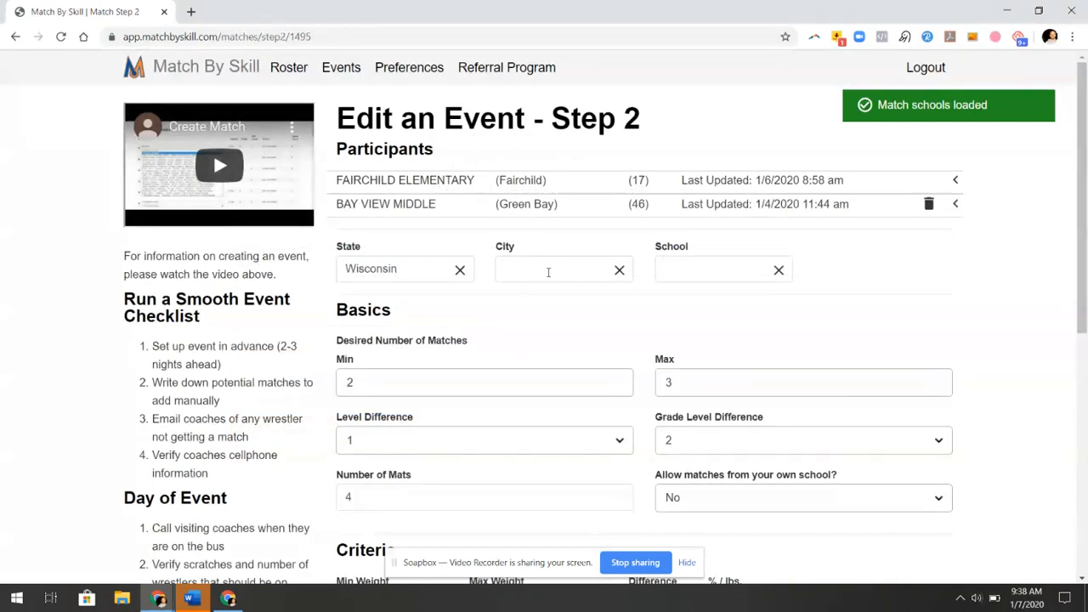
Add PULASKI COMMUNITY MIDDLE from Pulaski to the event
click(548, 272)
text(pula)
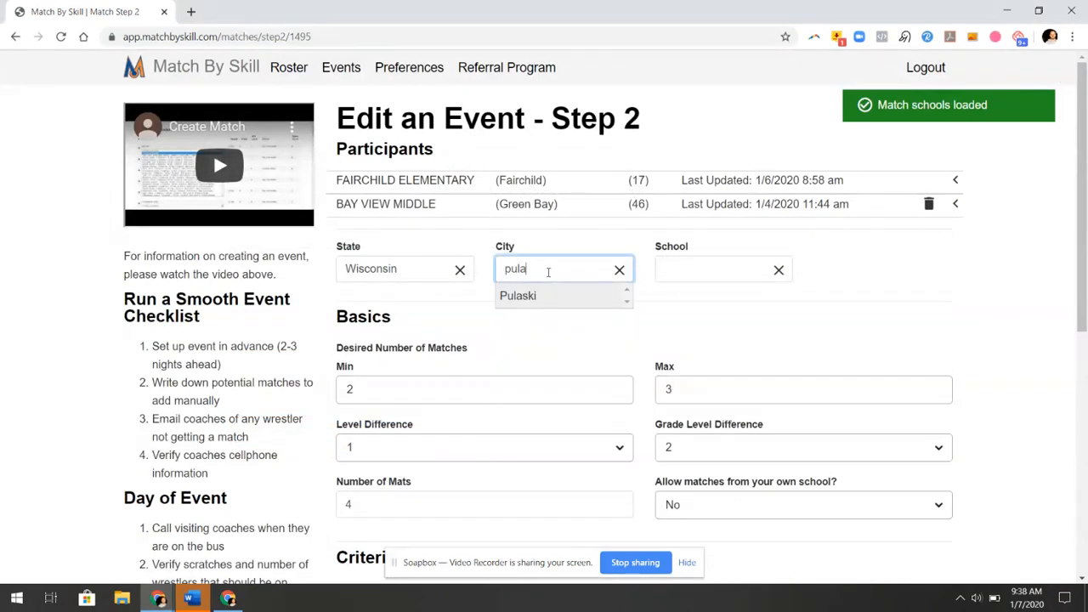
click(563, 296)
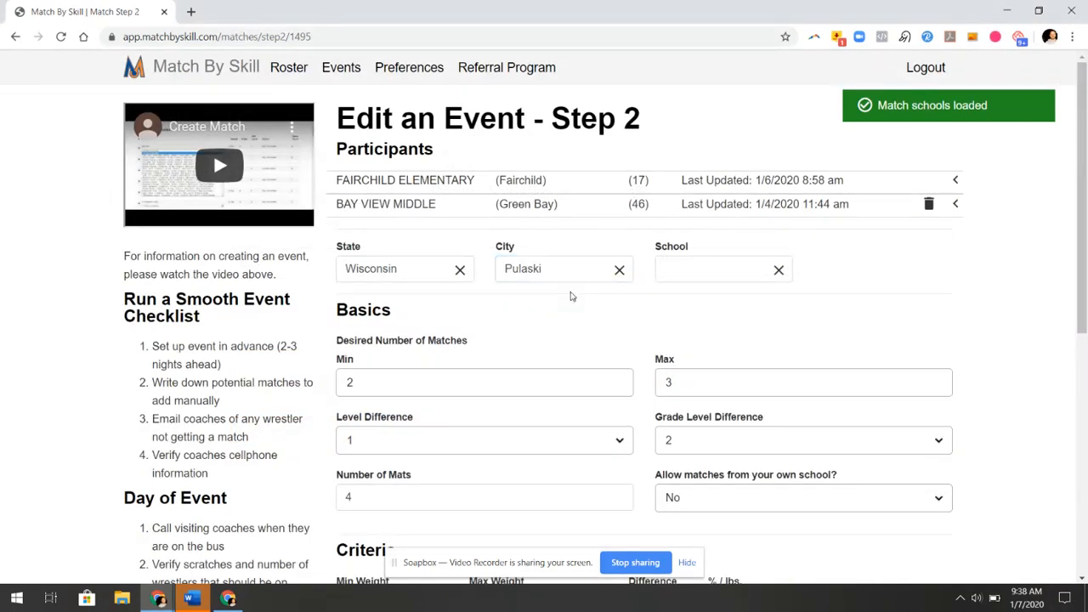
click(678, 275)
text(pul)
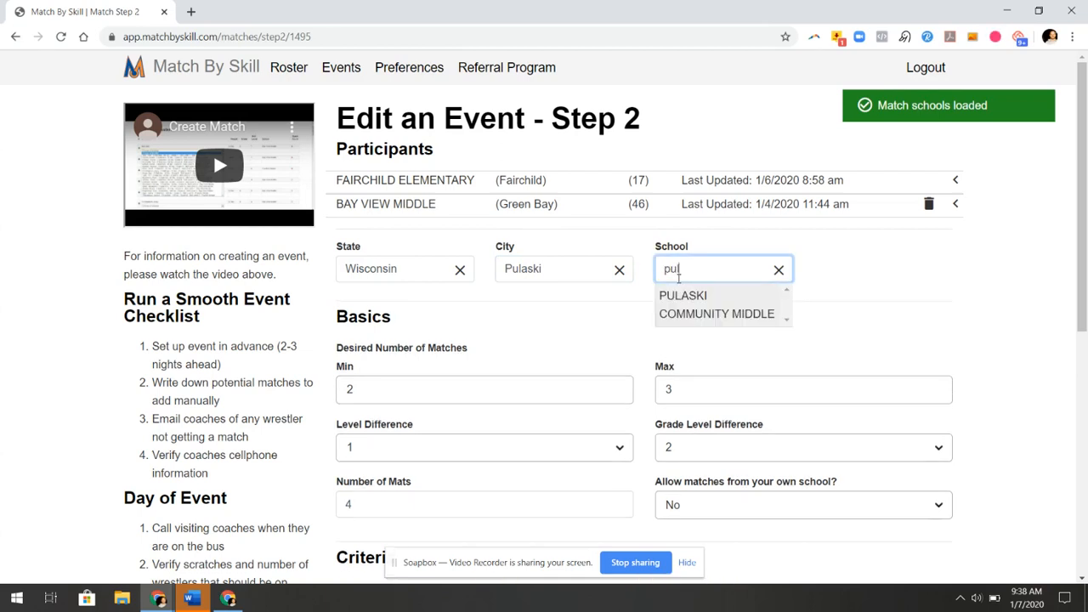
click(688, 304)
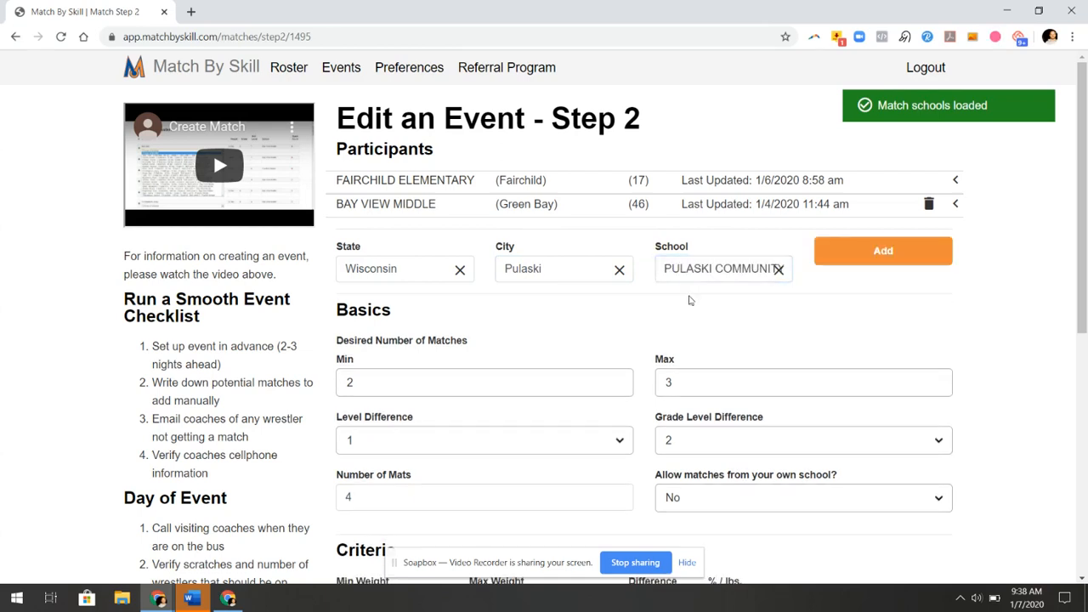
click(888, 265)
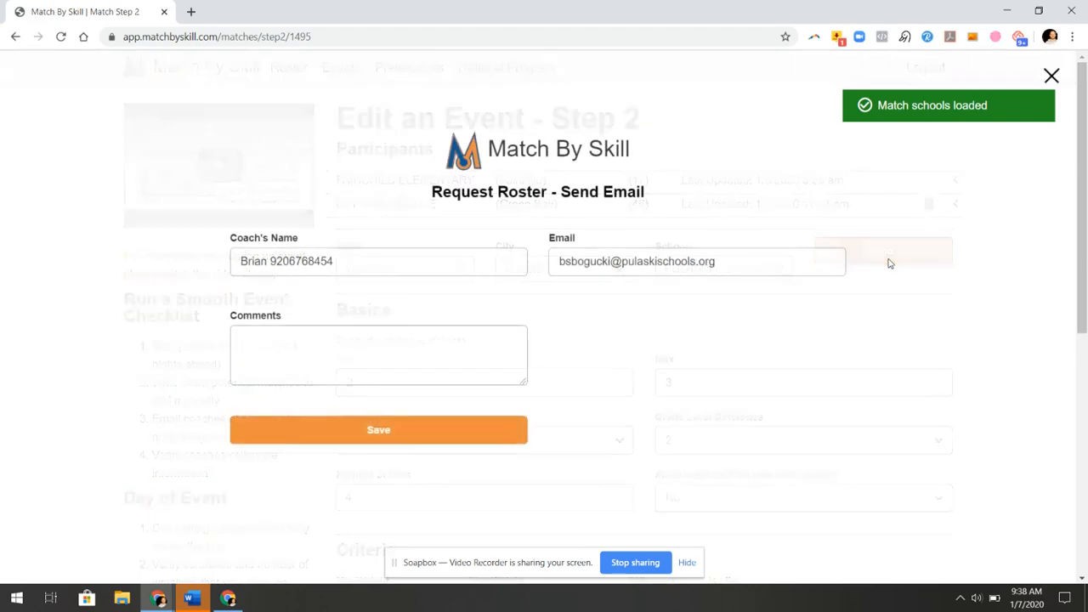
Replace the coach's e-mail, name and comments with the copied e-mail address and save the request
double_click(644, 258)
key(ctrl+a)
key(ctrl+v)
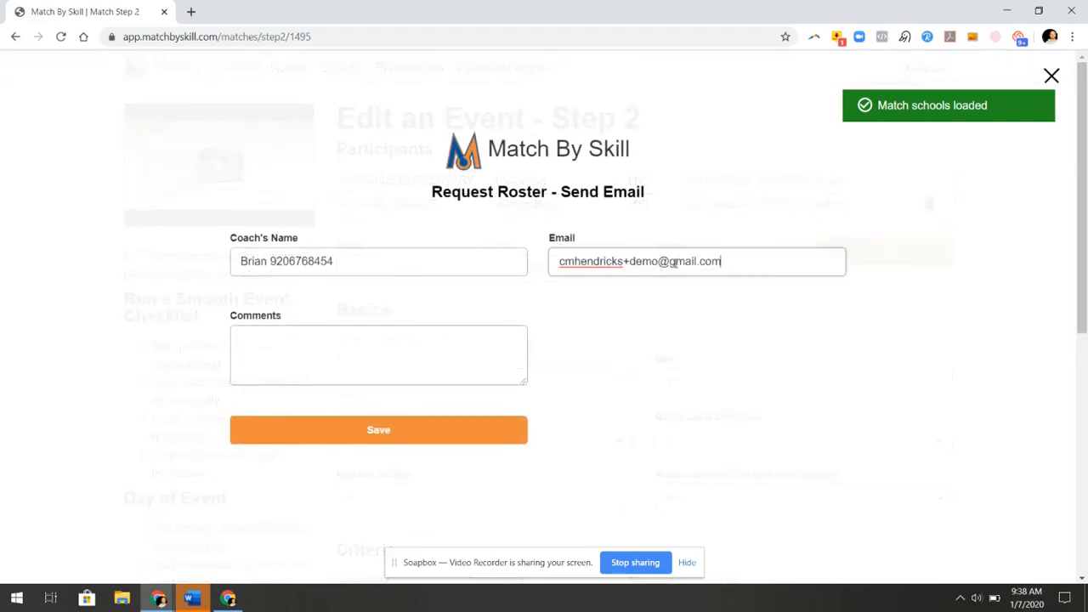
double_click(403, 251)
key(ctrl+v)
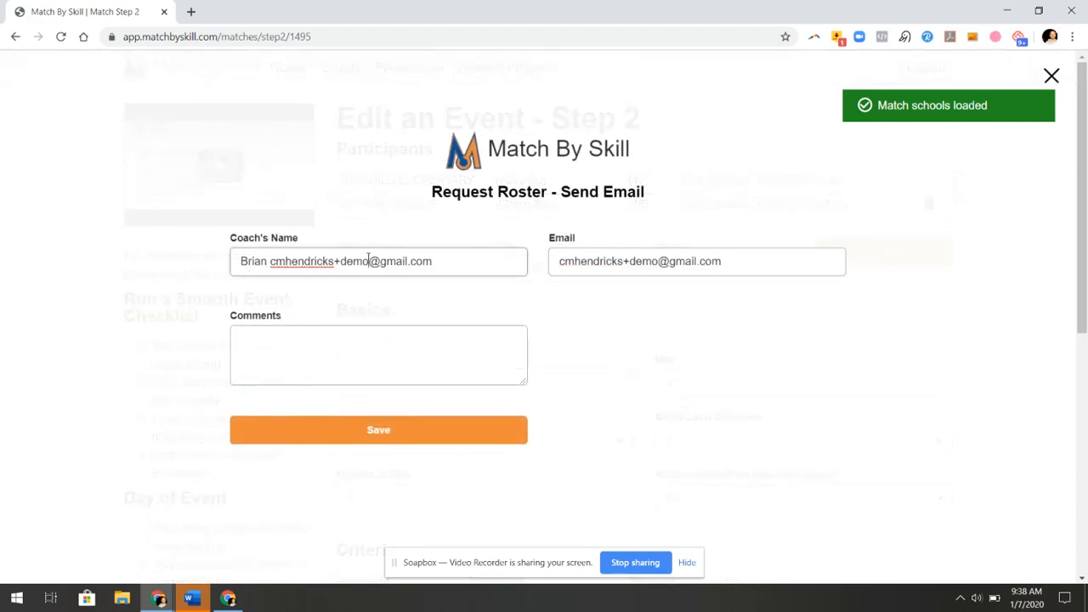
key(ctrl+a)
key(ctrl+v)
click(354, 332)
key(ctrl+v)
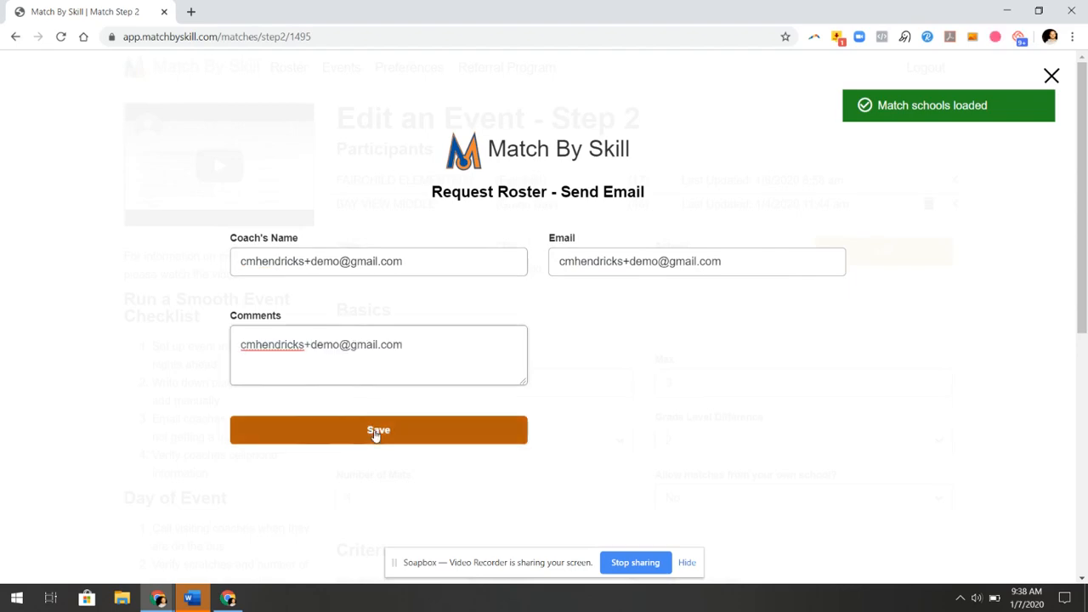
click(375, 433)
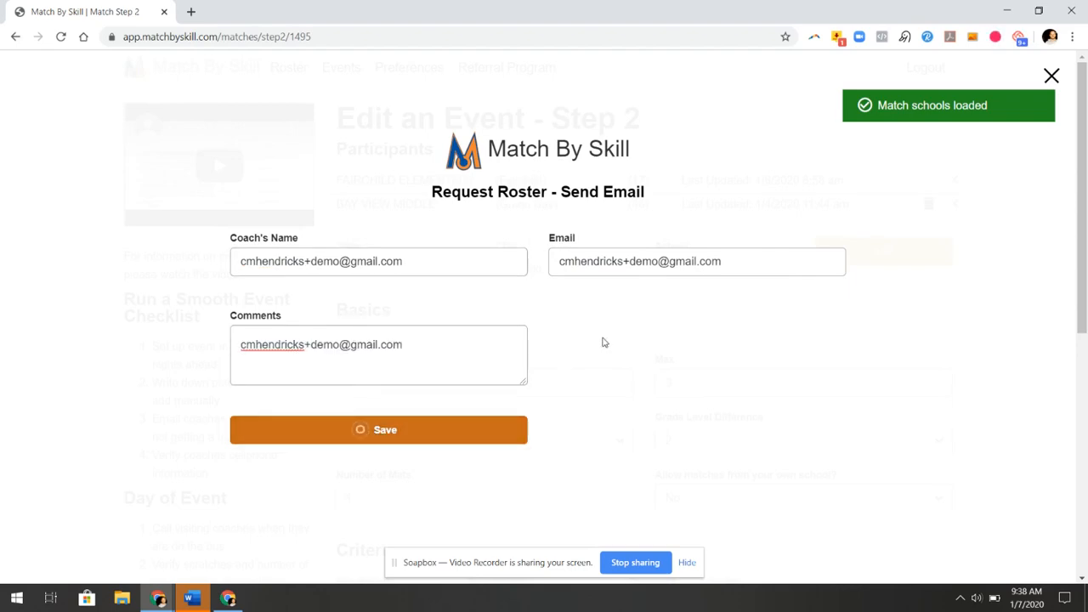
click(542, 307)
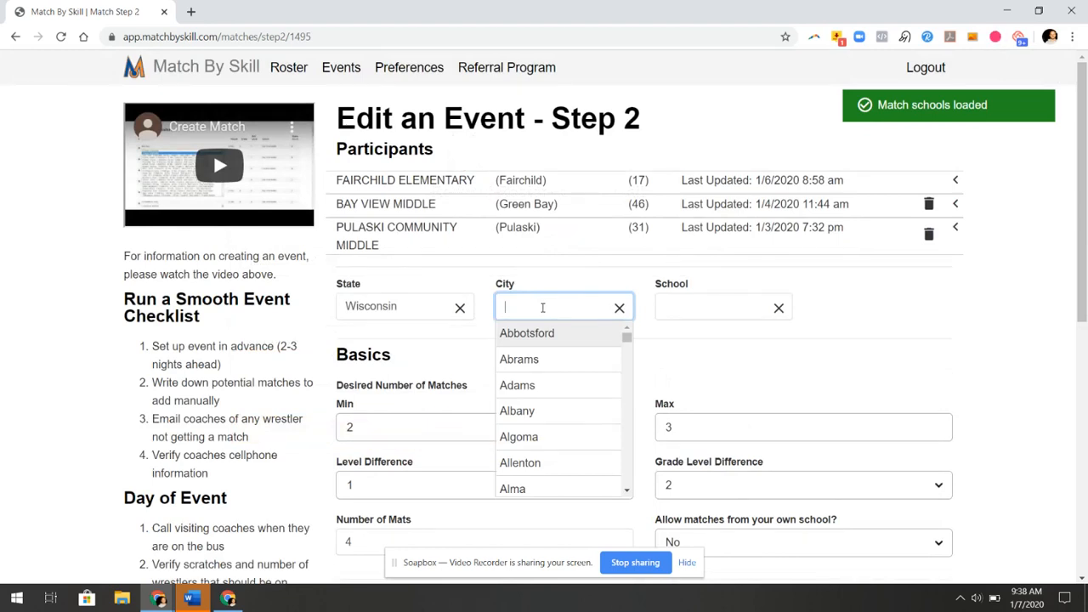
Add Edison Middle from Green Bay to the event
text(green)
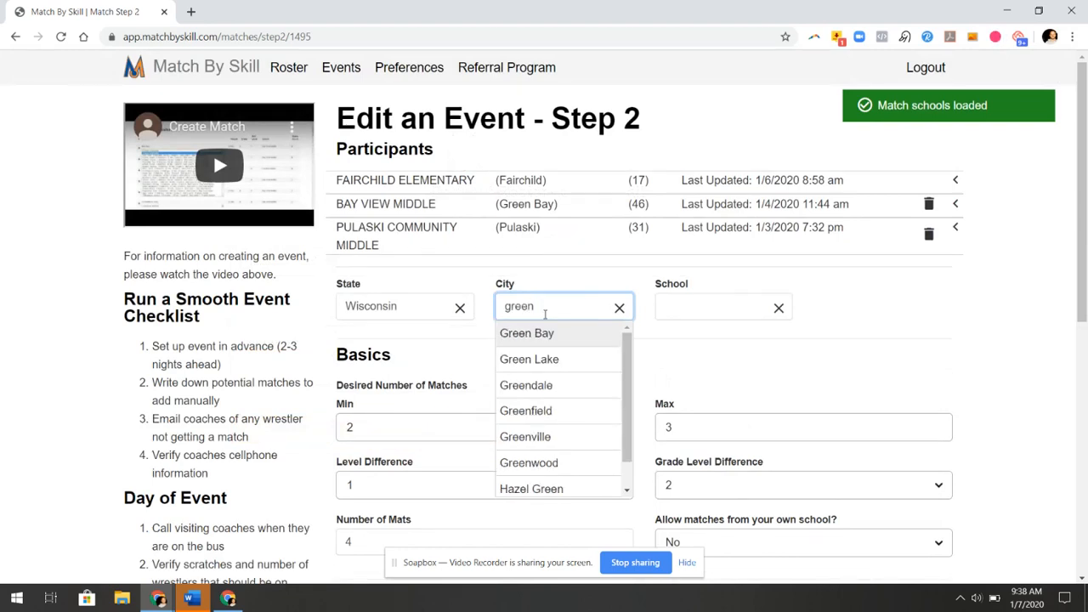
click(542, 334)
click(703, 307)
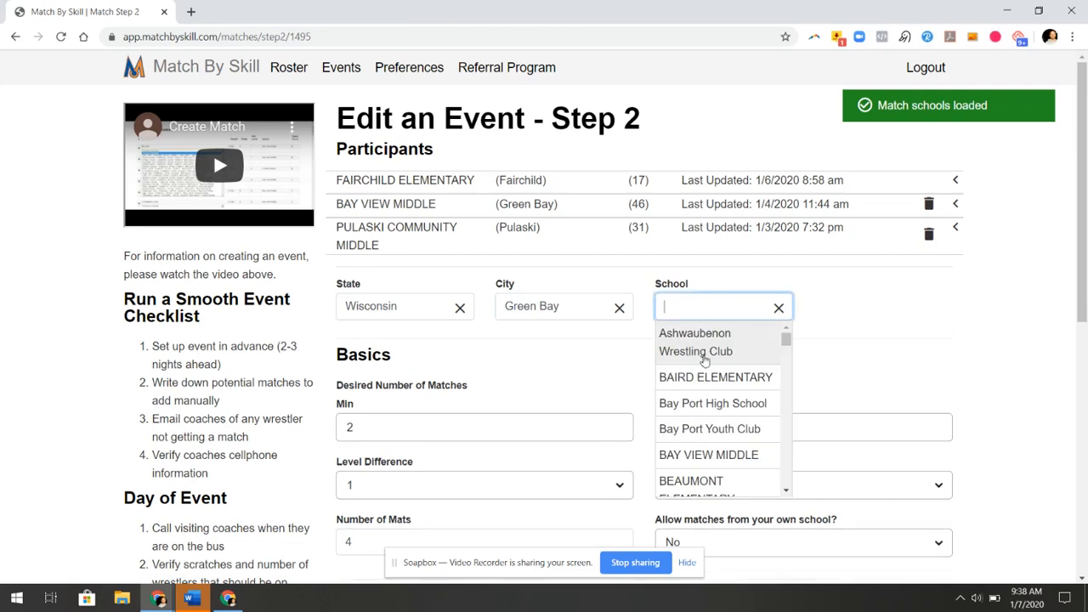
scroll(703, 403, down, 3)
scroll(703, 404, down, 1)
click(703, 404)
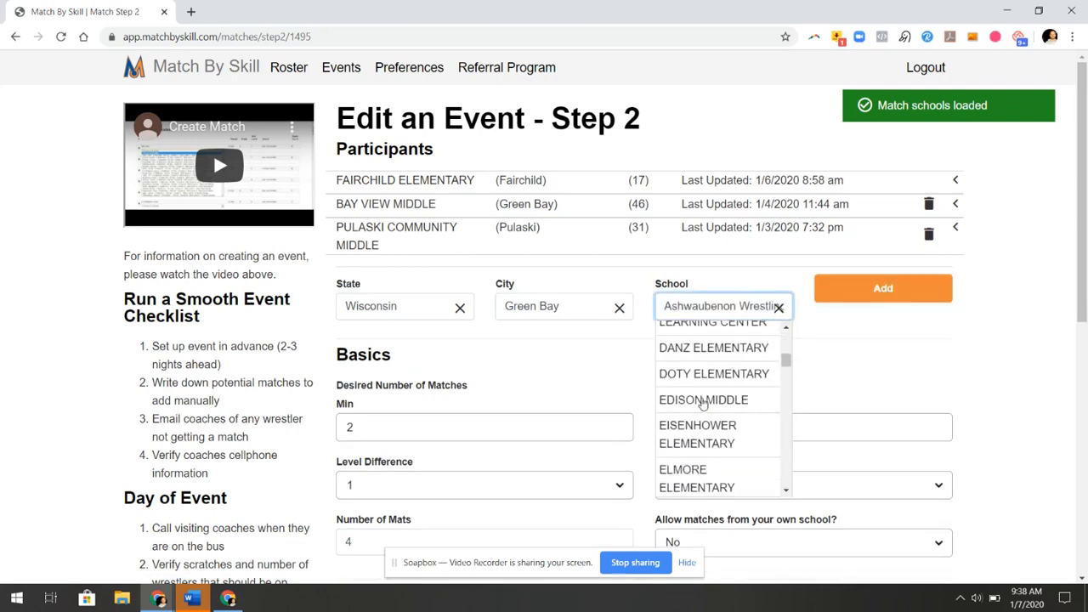
click(703, 404)
click(844, 299)
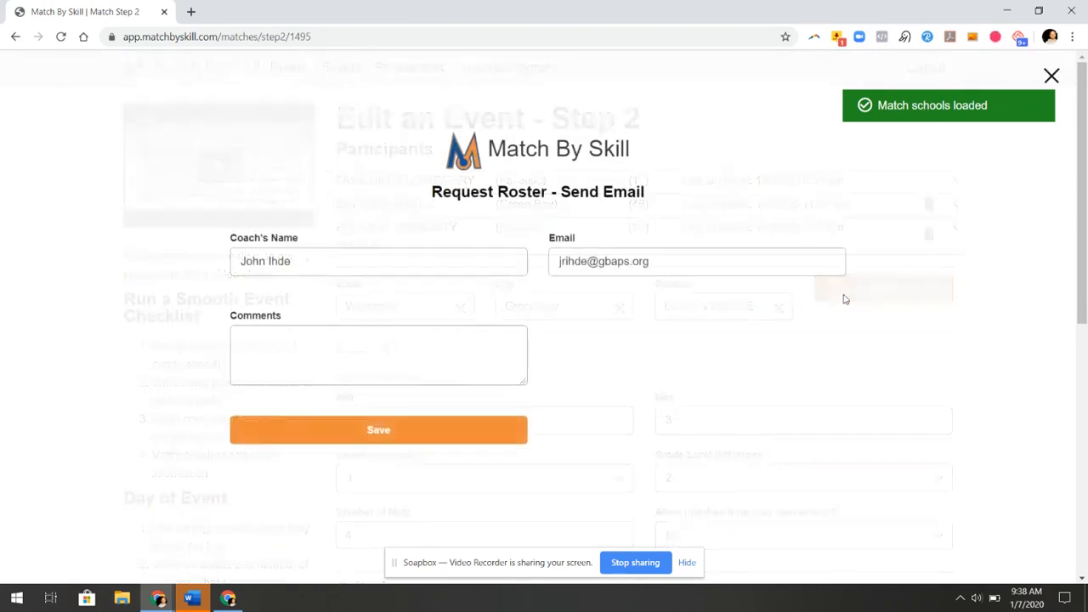
Paste the demo e-mail address into the coach e-mail, name and comments, then save the request
triple_click(648, 261)
key(ctrl+v)
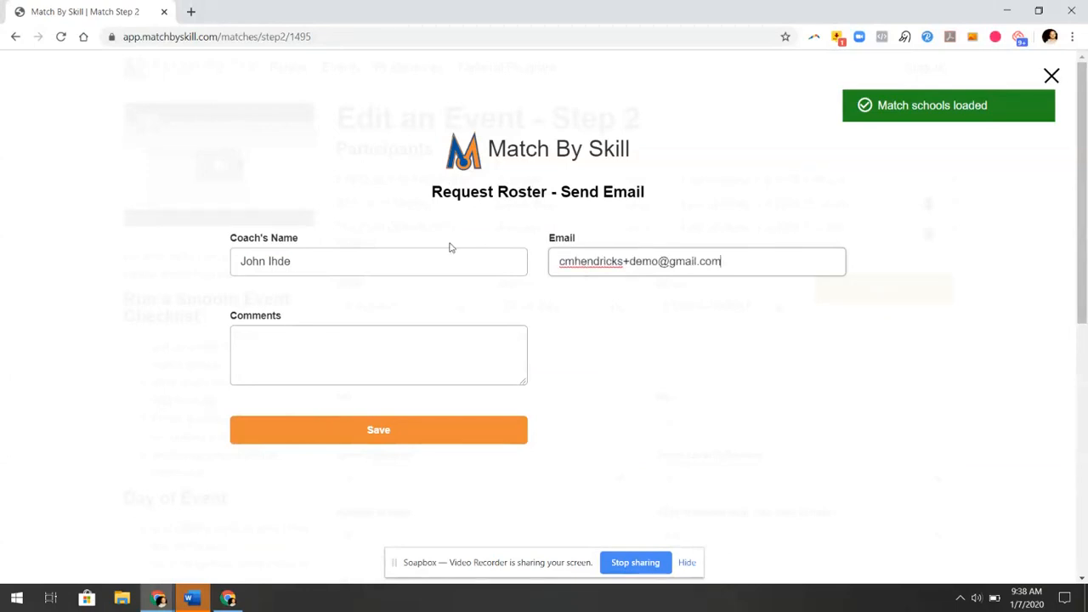
triple_click(440, 257)
key(ctrl+v)
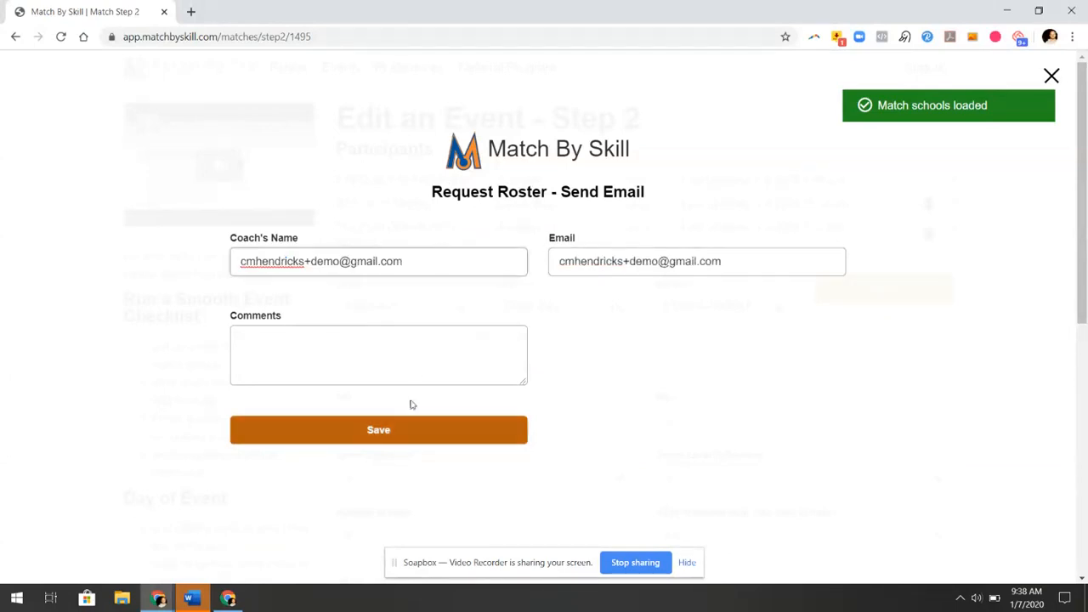
click(417, 352)
key(ctrl+v)
click(440, 436)
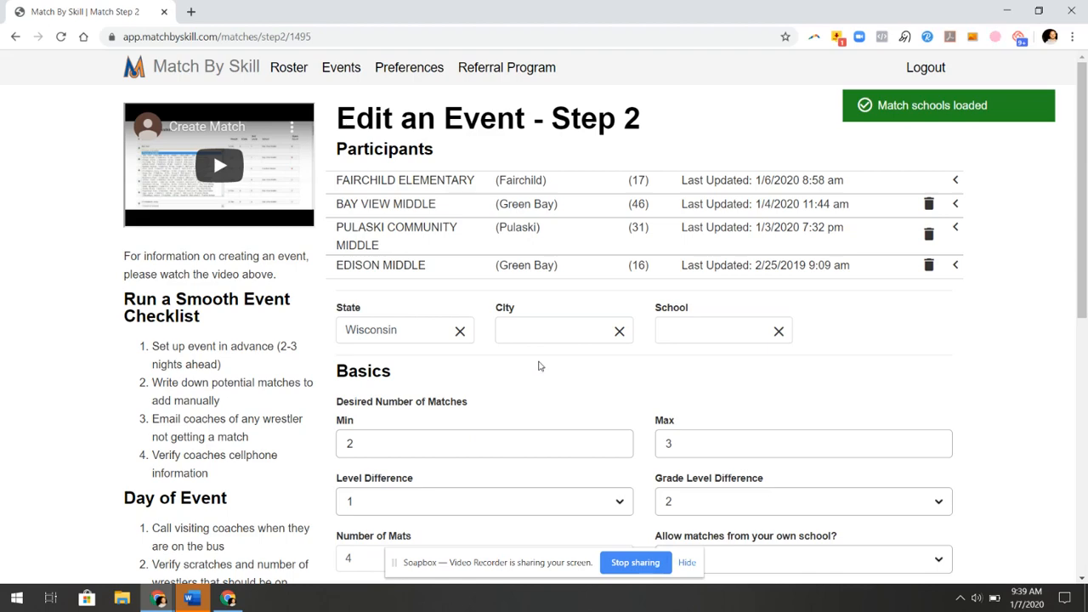
Review the four weight-band criteria (0–109 to 186–300) and save the configuration to reach Step 3
scroll(595, 398, down, 2)
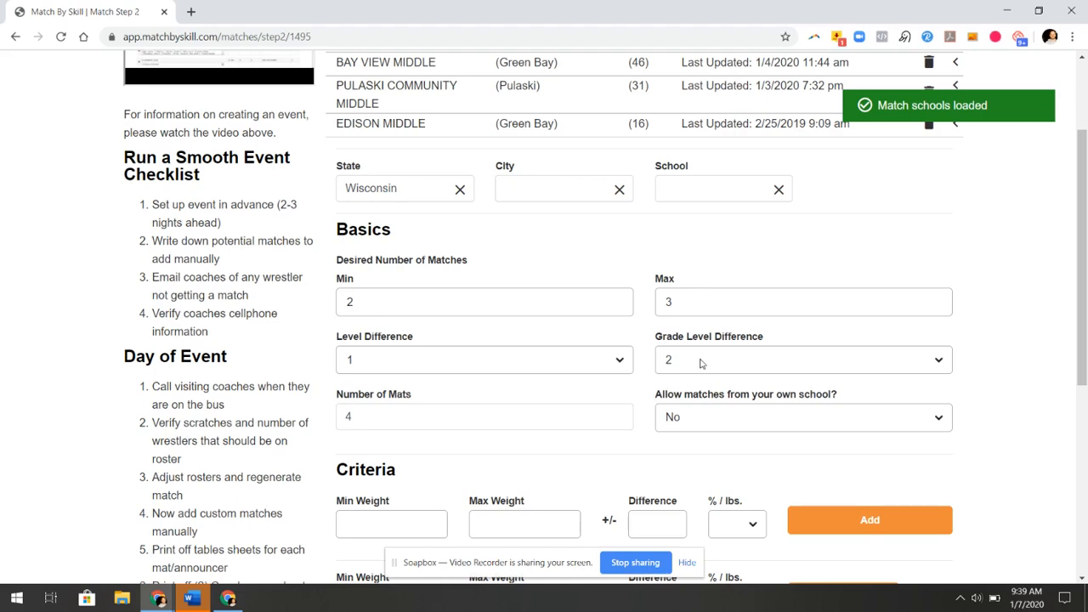
scroll(701, 363, down, 4)
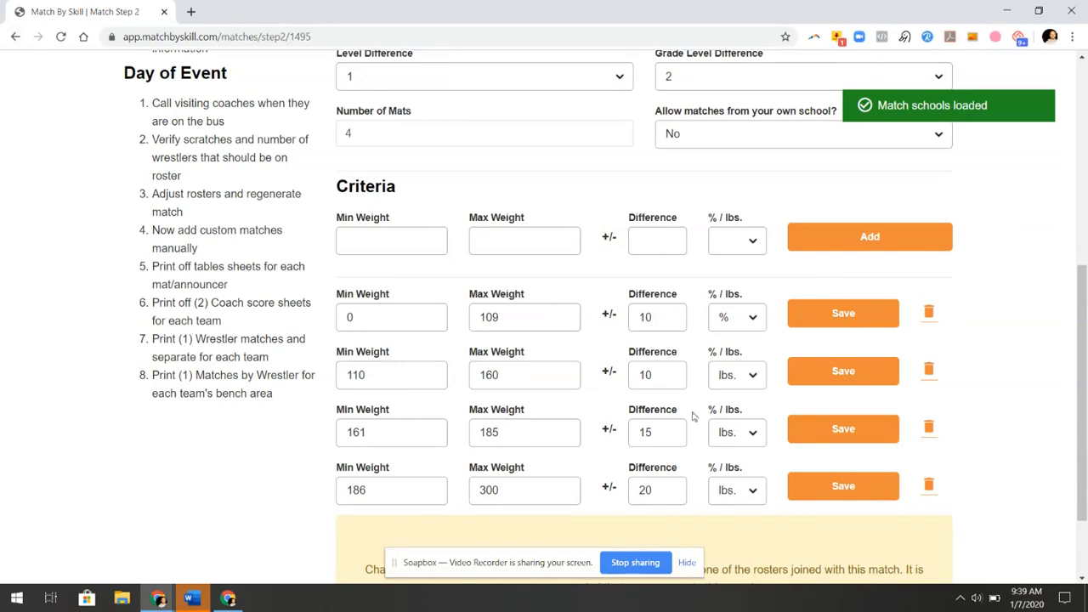
scroll(666, 390, down, 2)
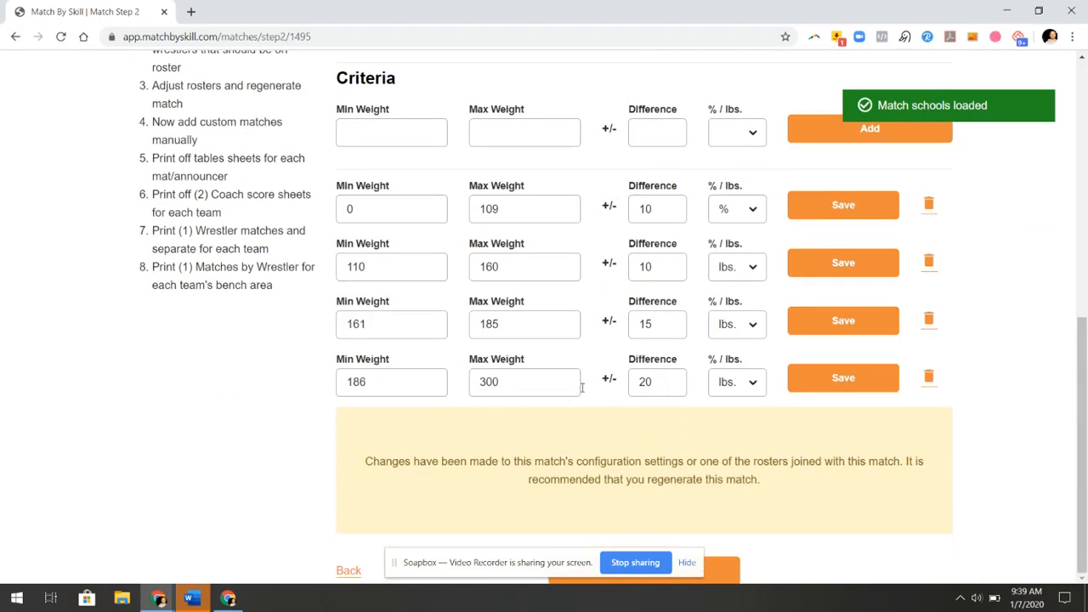
click(725, 580)
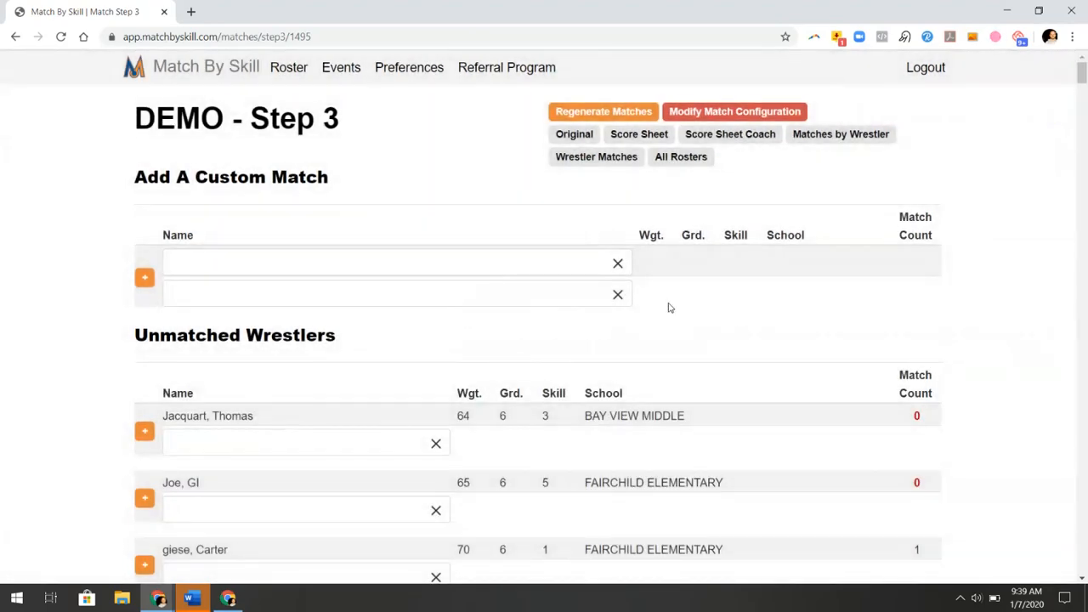
Match the 64 lb Bay View Middle wrestler against the 70 lb Fairchild Elementary wrestler
scroll(852, 315, down, 1)
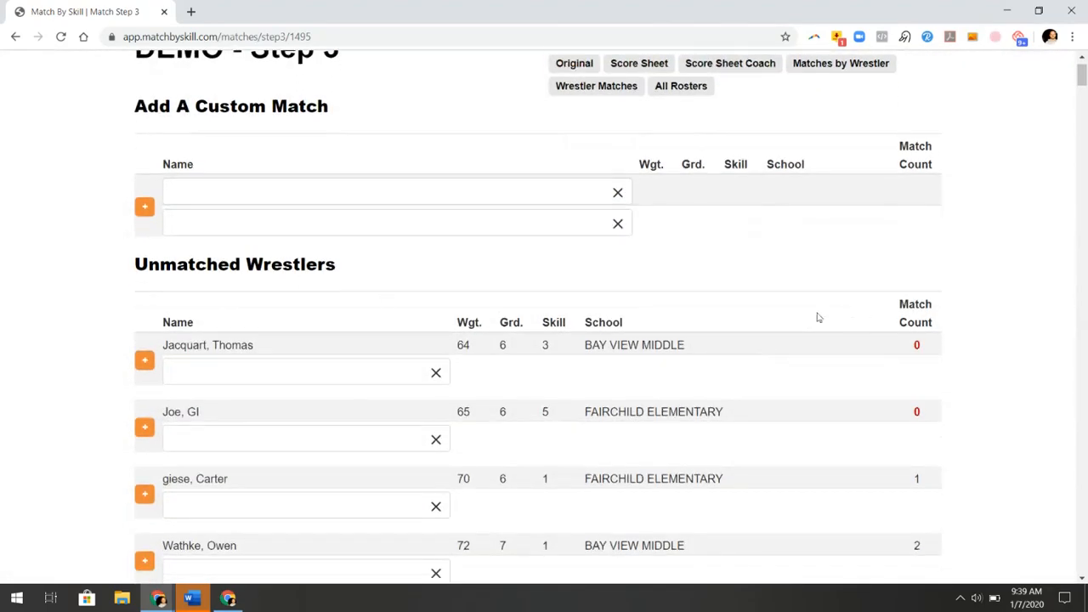
click(351, 374)
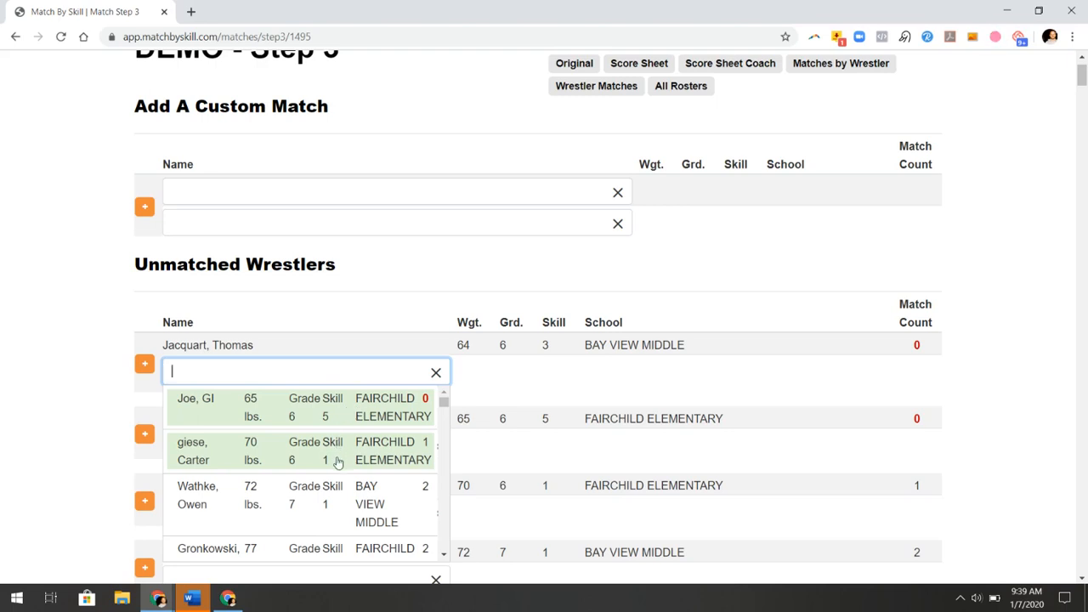
click(338, 462)
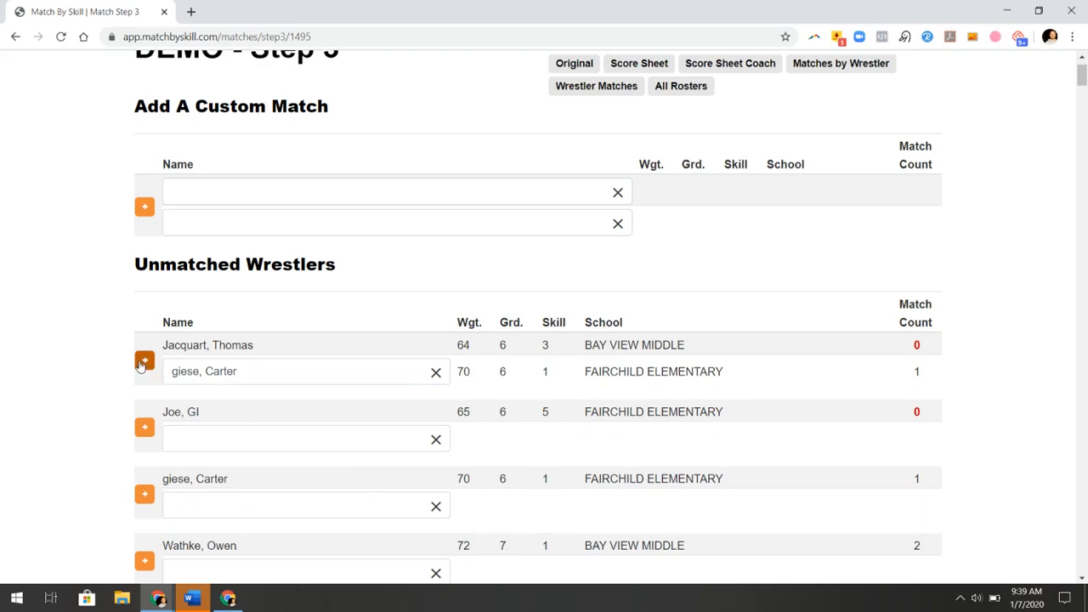
click(142, 363)
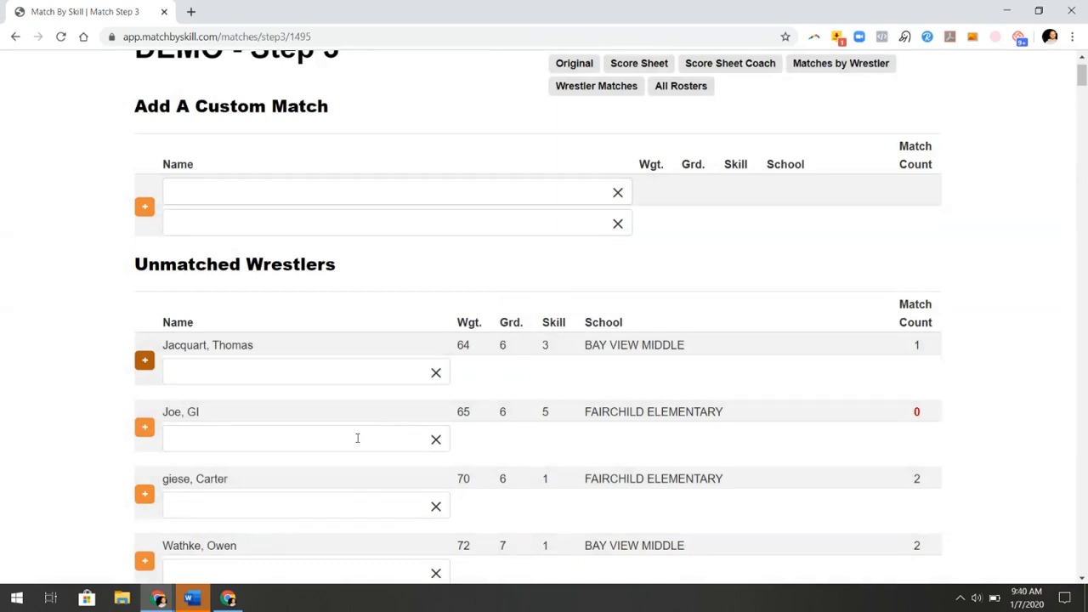
Browse opponent choices for the 65 lb wrestler without choosing, then scroll down the unmatched list
click(357, 437)
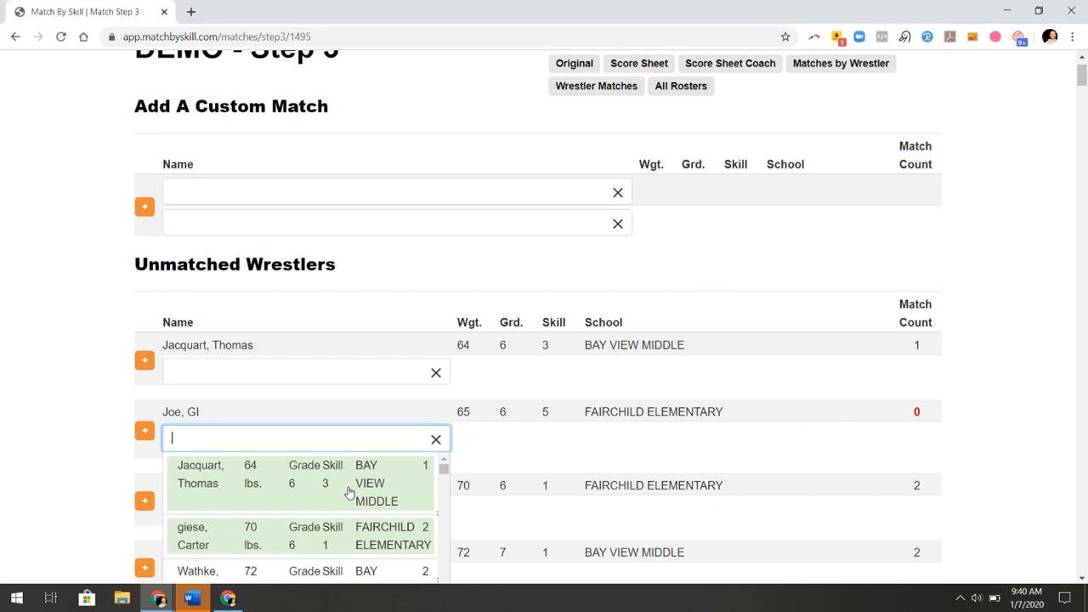
scroll(348, 493, down, 1)
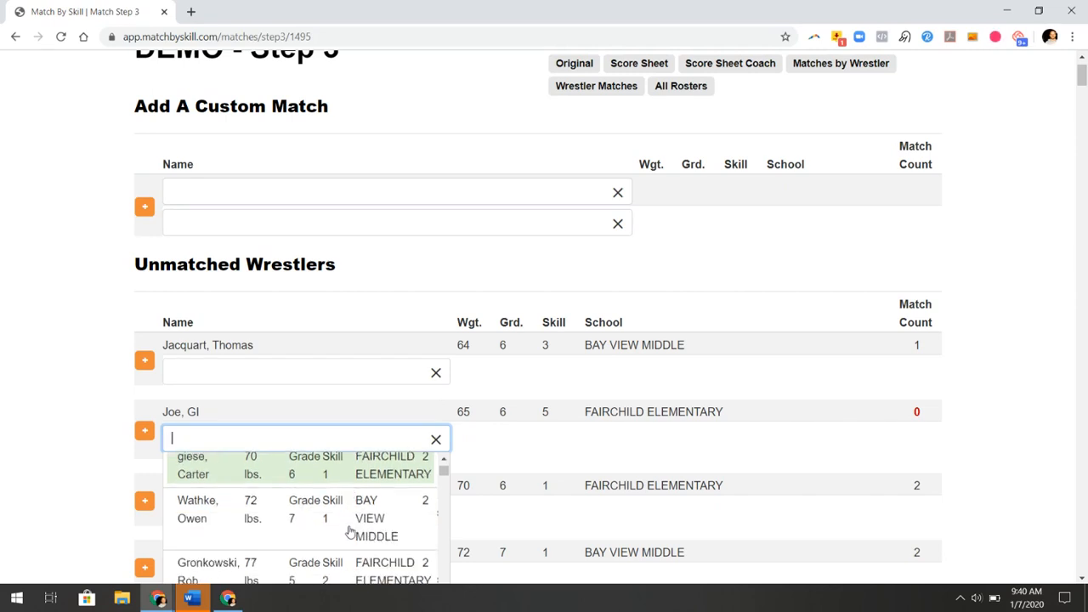
scroll(349, 531, down, 2)
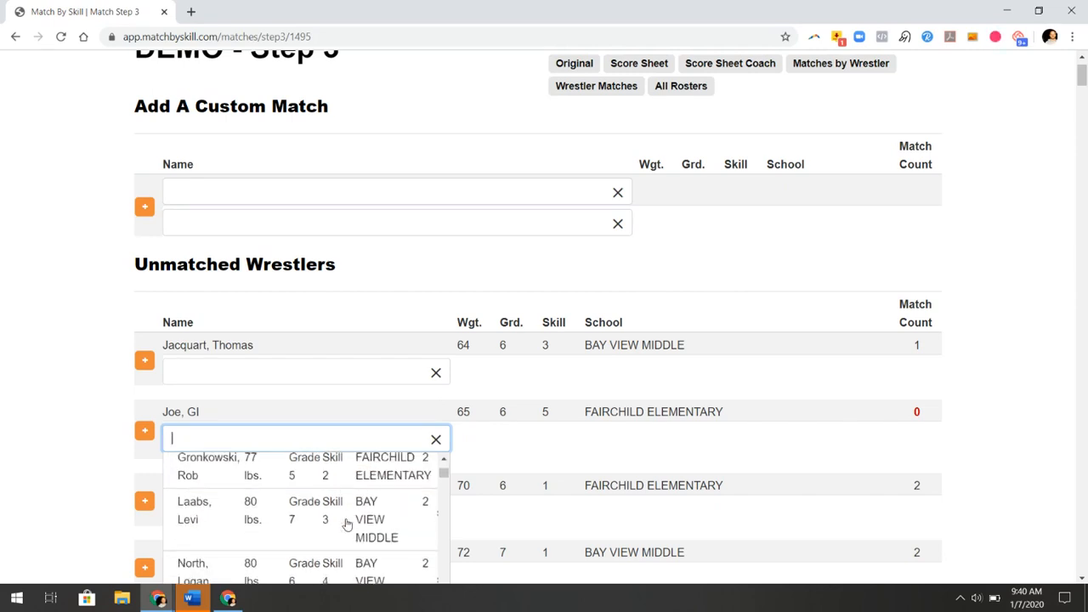
scroll(347, 524, up, 2)
scroll(347, 525, down, 2)
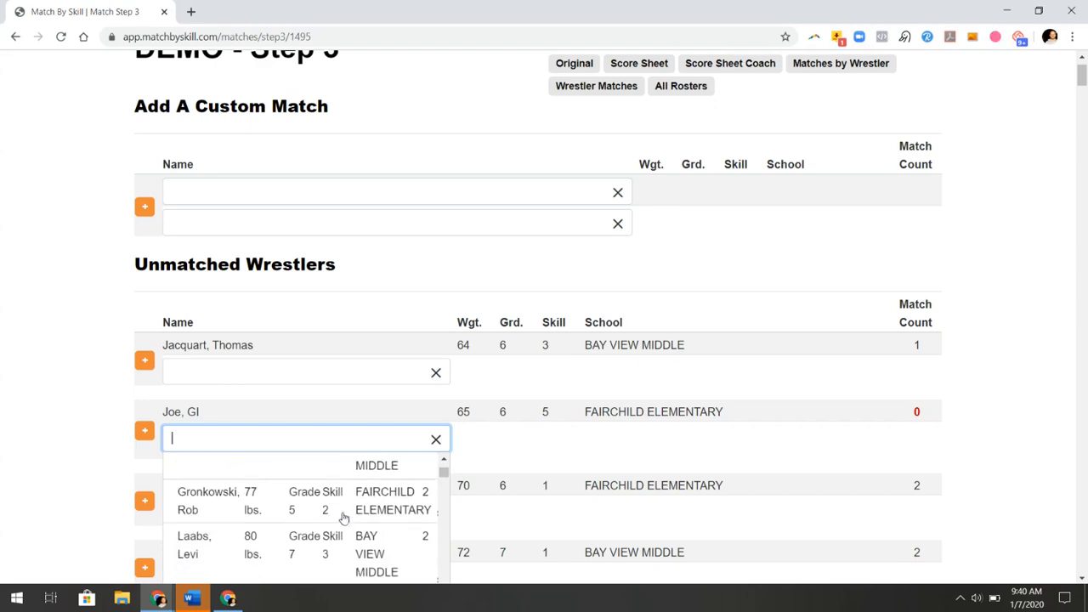
click(46, 404)
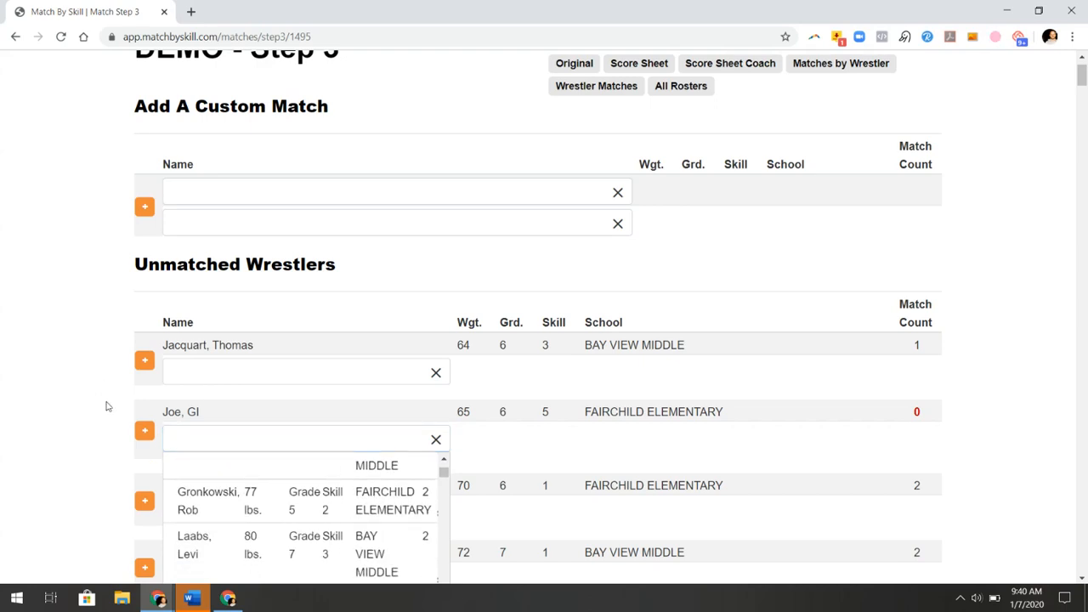
scroll(364, 420, down, 3)
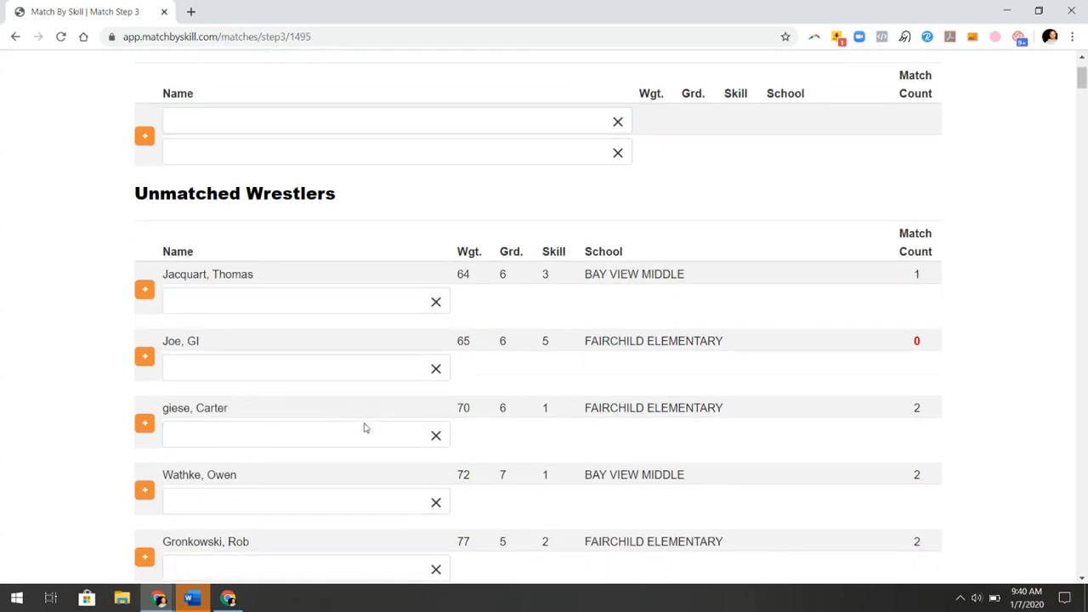
scroll(427, 360, down, 7)
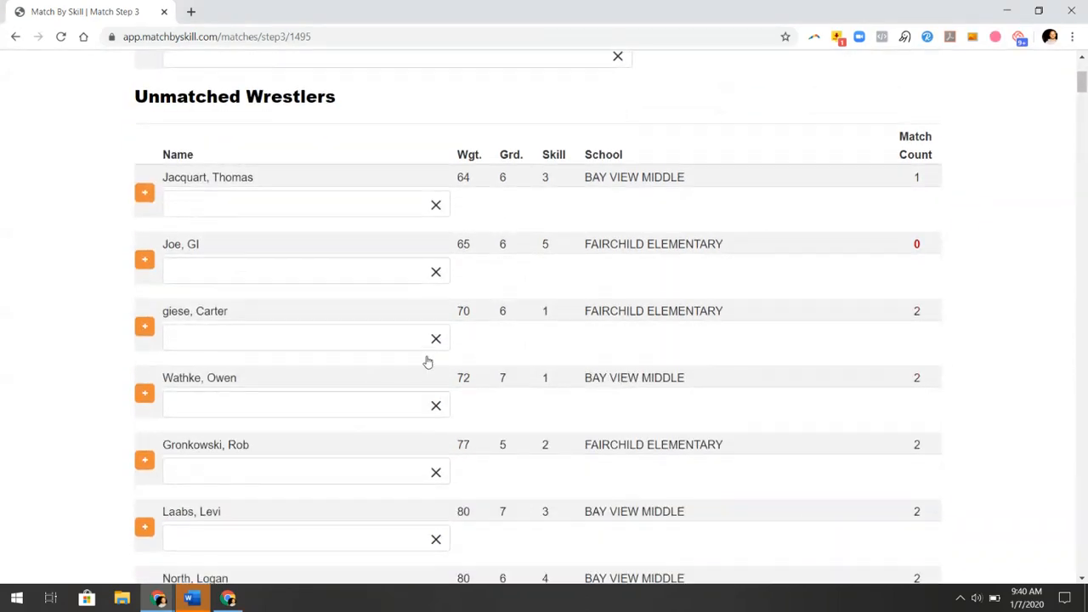
scroll(427, 362, down, 8)
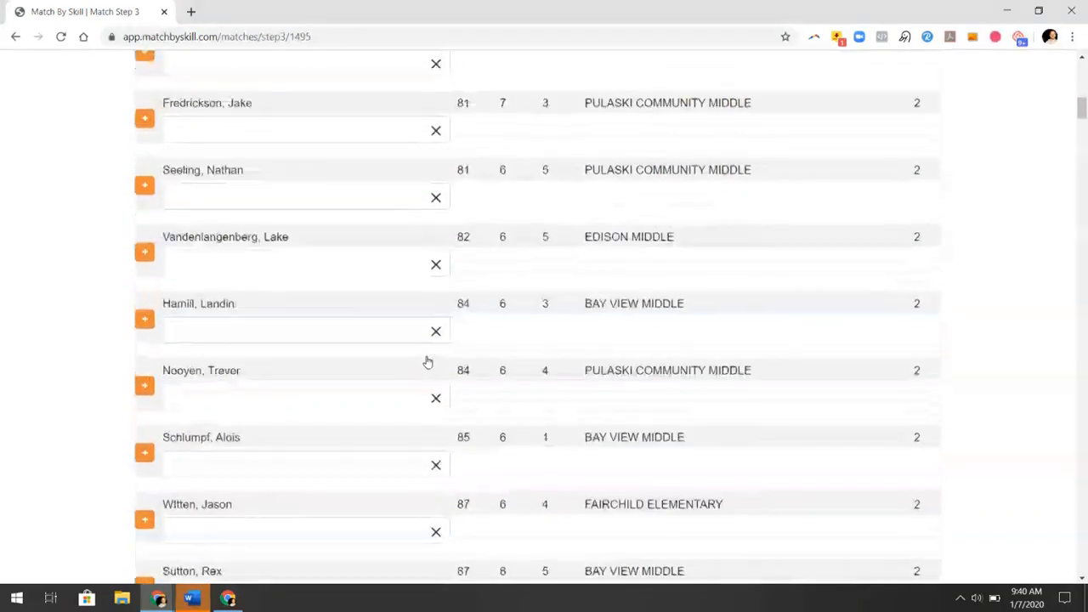
scroll(428, 361, down, 7)
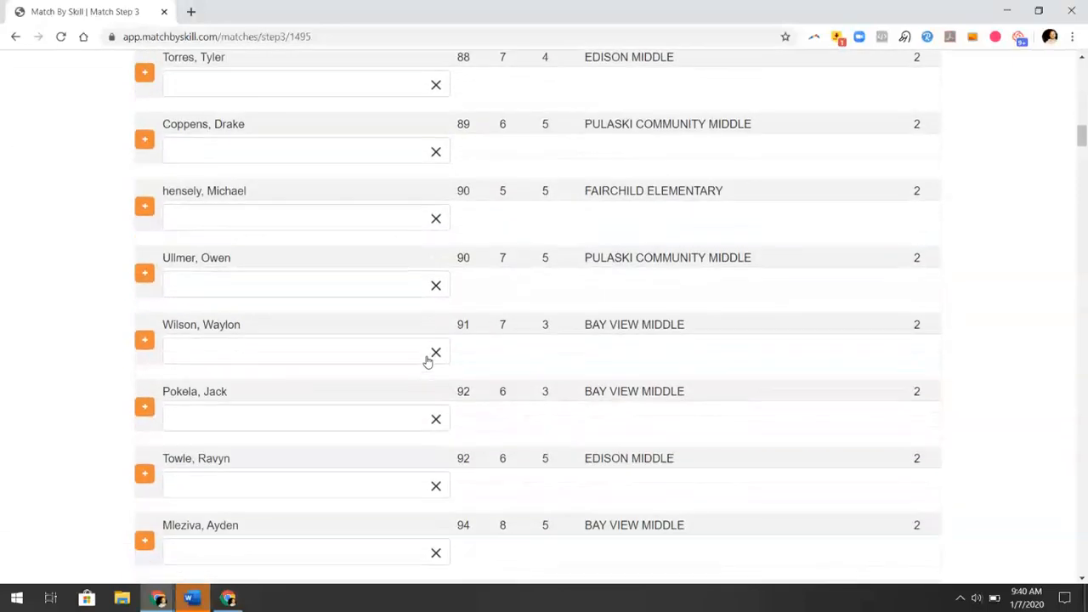
scroll(428, 362, down, 10)
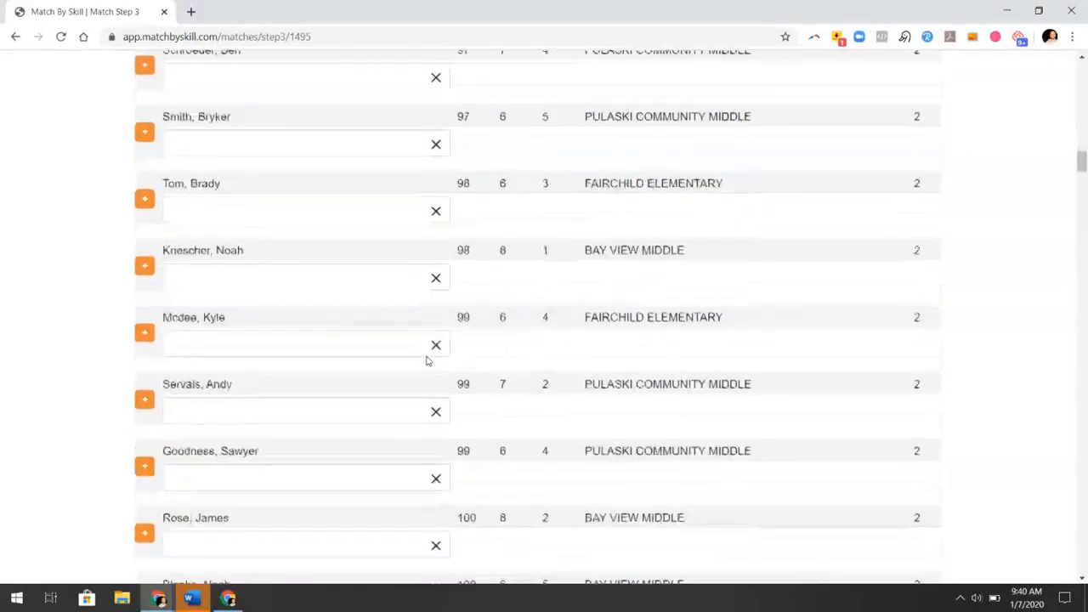
scroll(427, 362, down, 14)
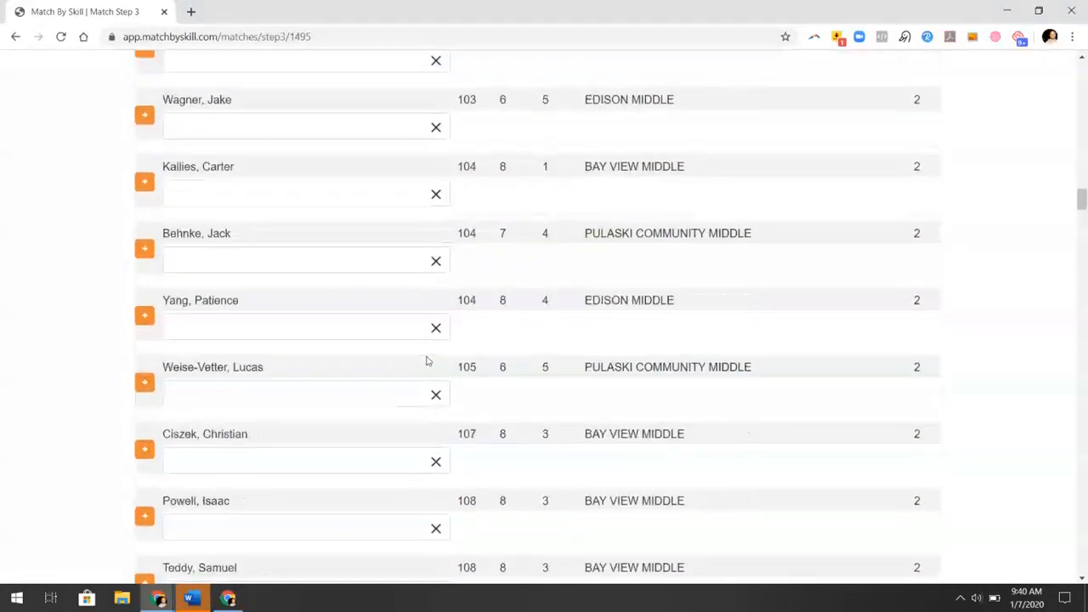
scroll(427, 368, down, 1)
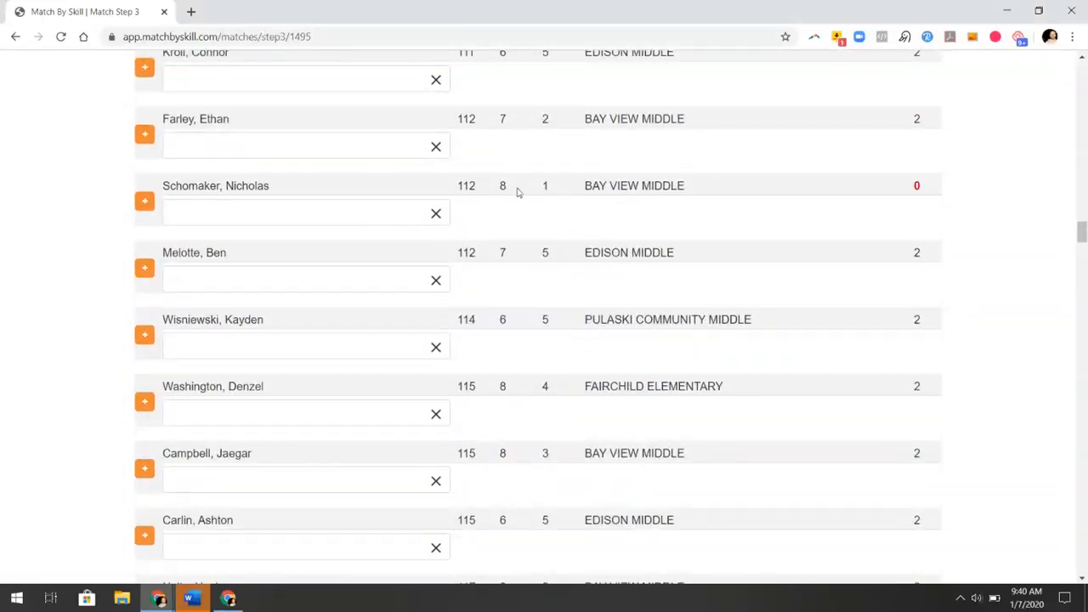
Add a match pairing the 112 lb Bay View Middle wrestler with the 110 lb Pulaski Community wrestler
click(351, 212)
scroll(292, 314, down, 5)
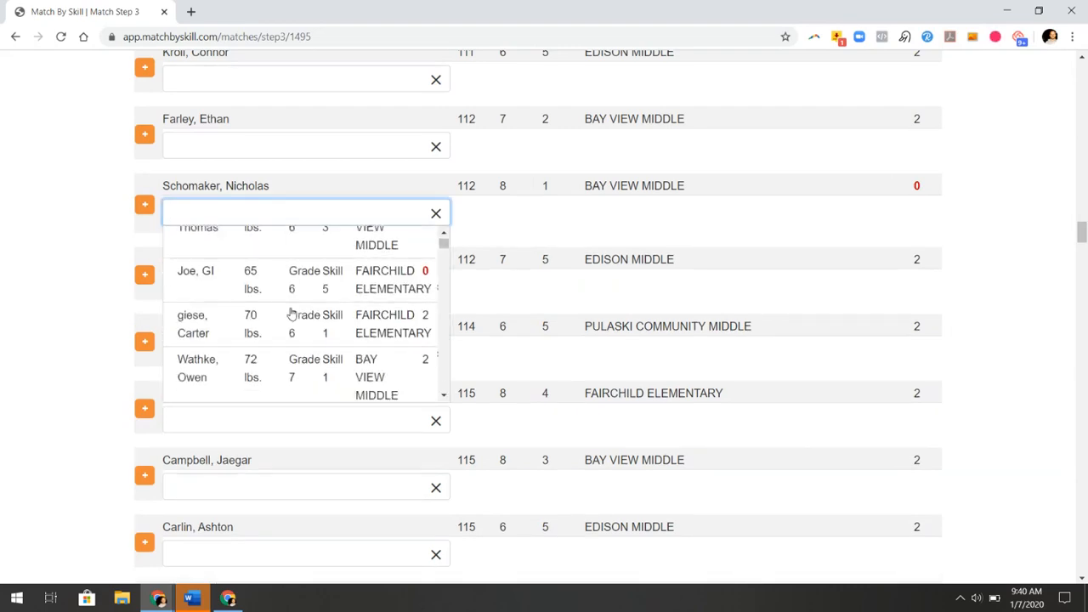
scroll(292, 315, down, 6)
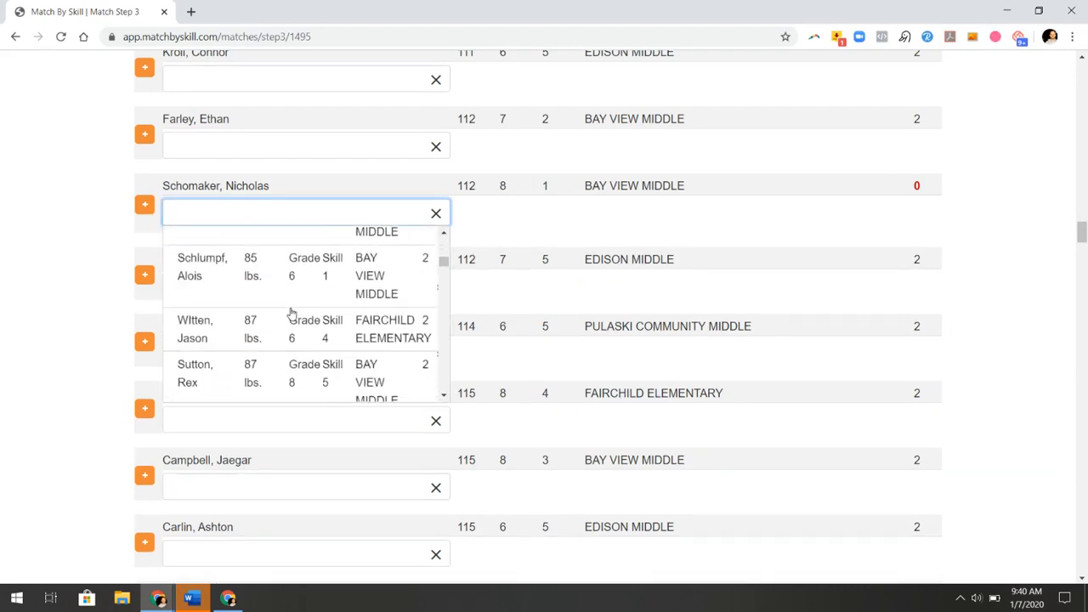
scroll(292, 315, down, 6)
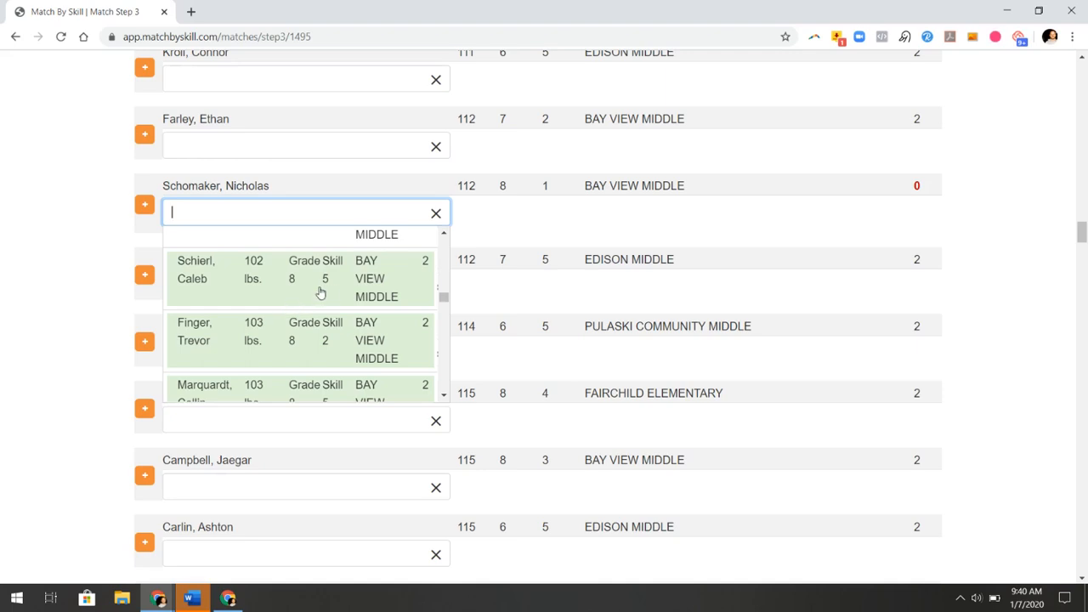
scroll(368, 301, down, 2)
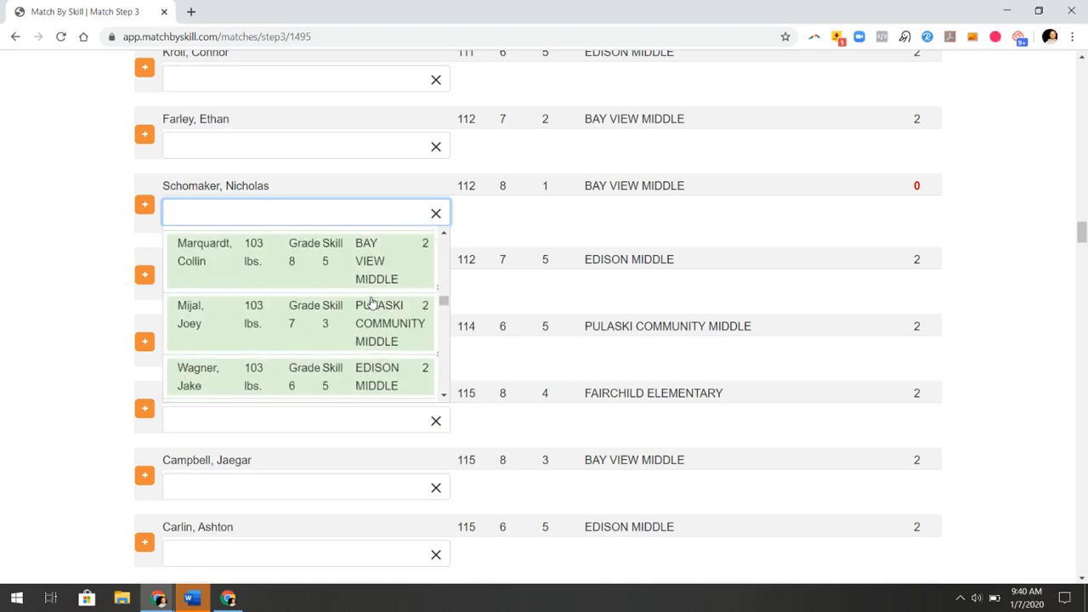
scroll(340, 340, down, 1)
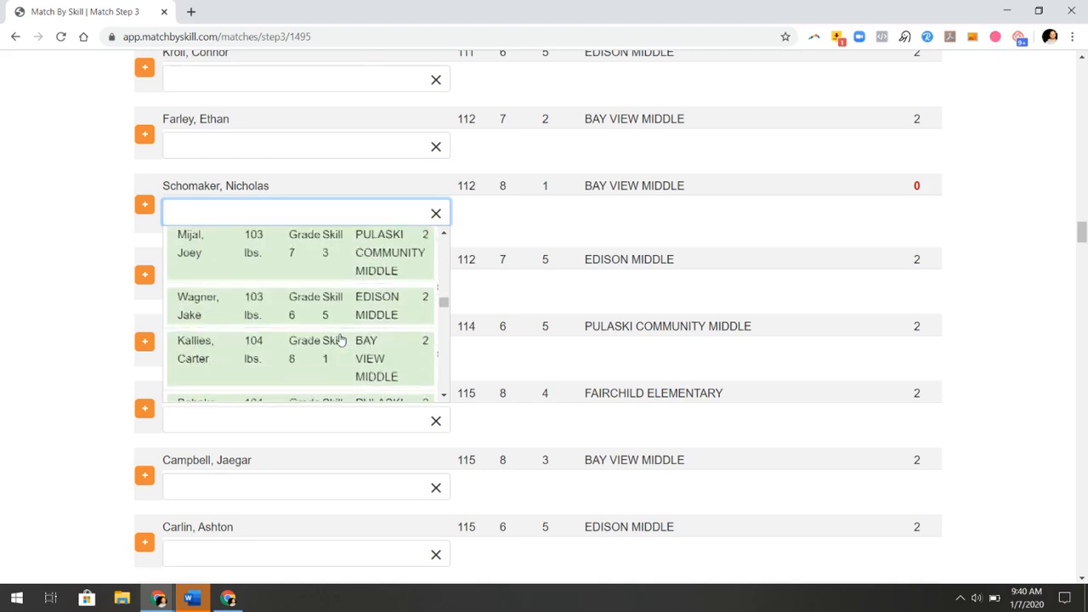
scroll(339, 265, down, 1)
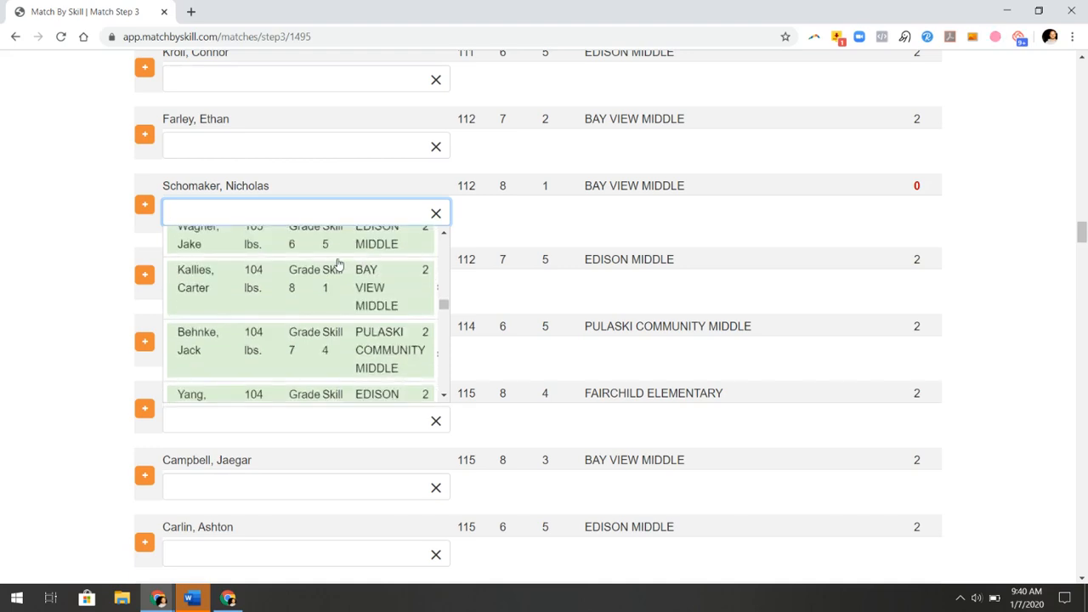
scroll(339, 286, down, 1)
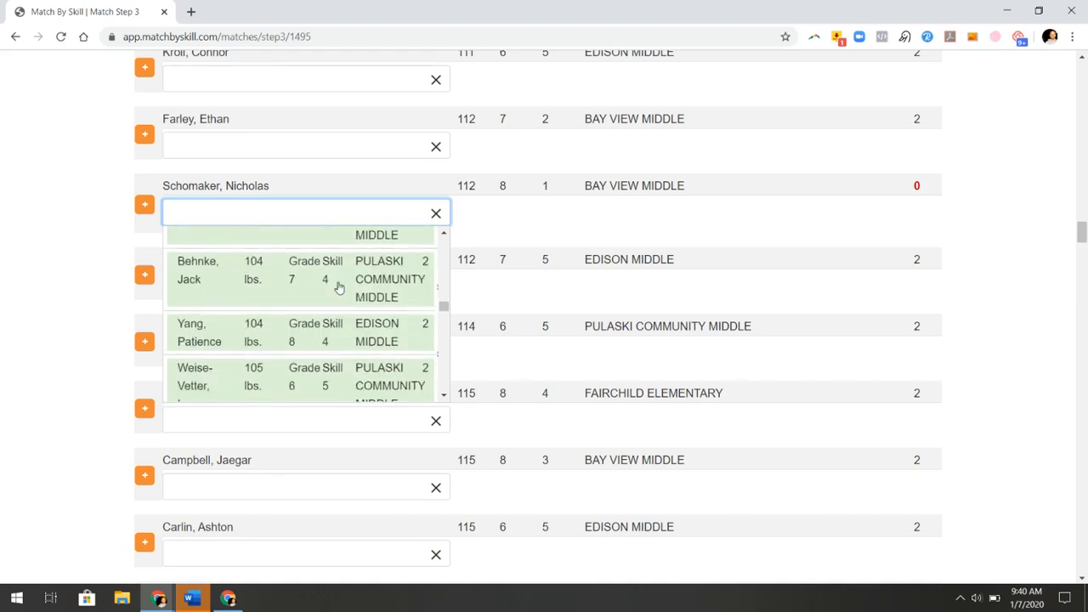
scroll(339, 288, down, 1)
scroll(339, 289, down, 2)
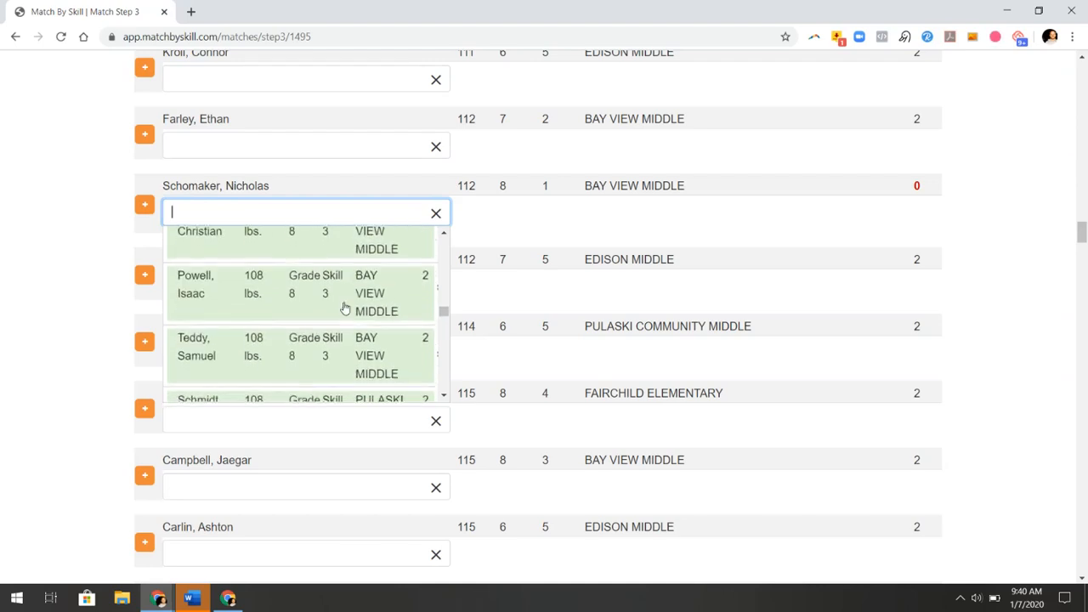
scroll(344, 307, down, 2)
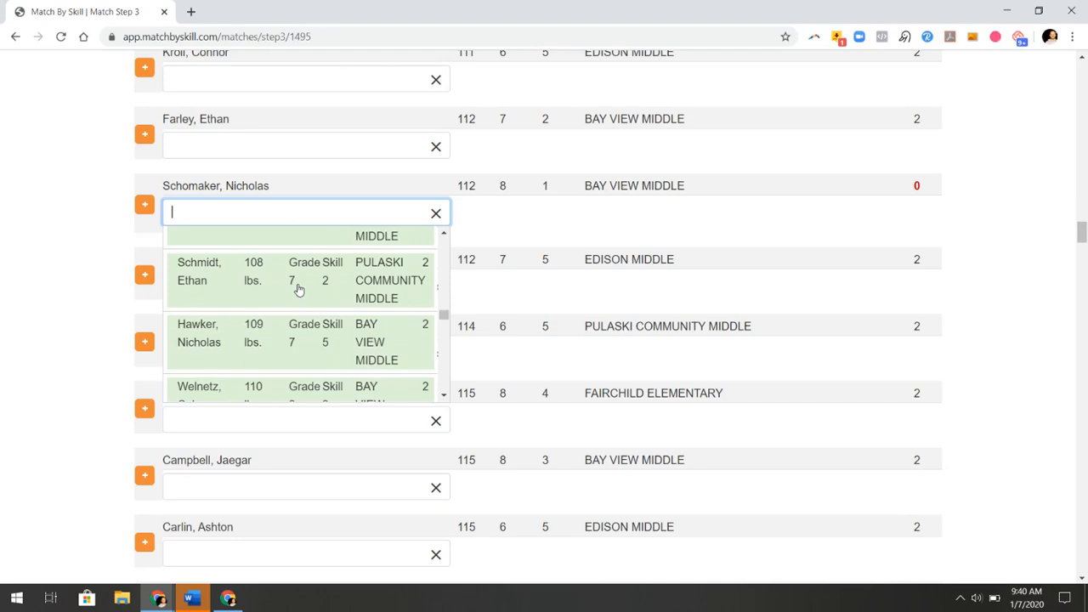
scroll(299, 290, down, 2)
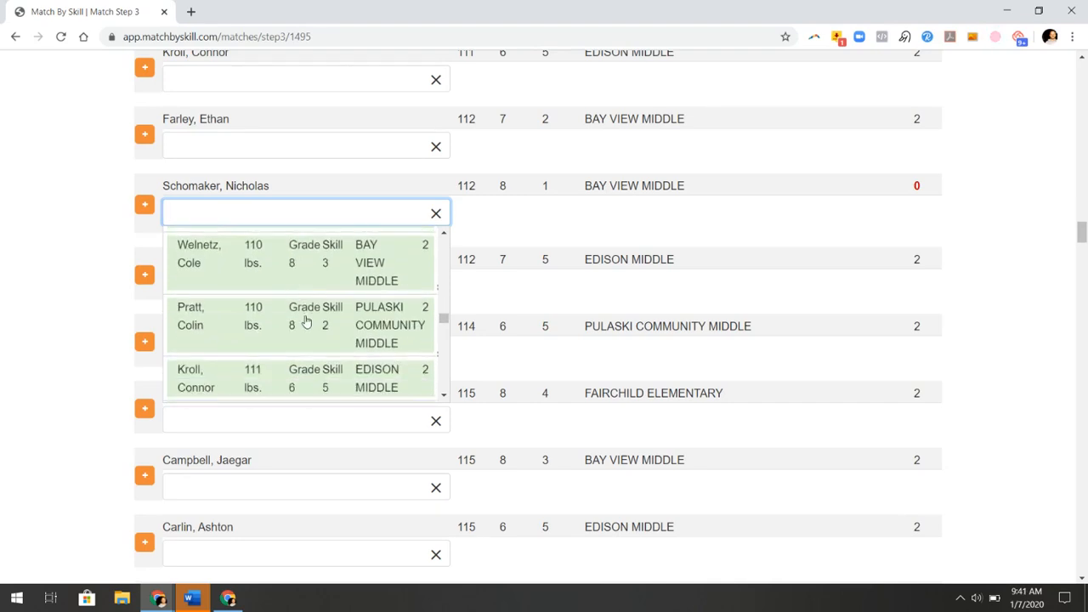
scroll(306, 321, down, 1)
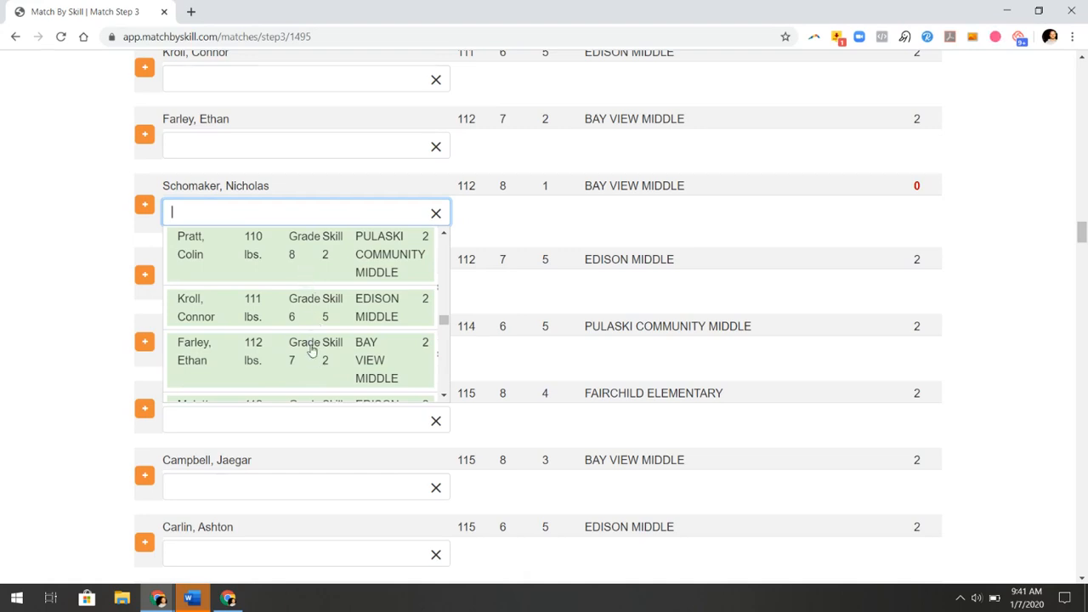
click(290, 255)
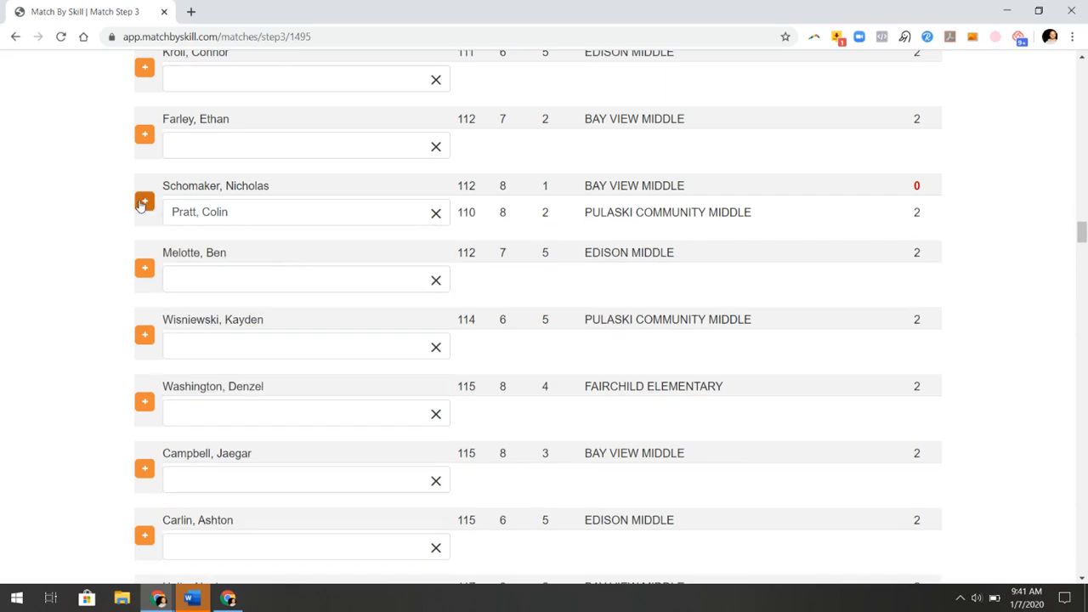
click(144, 203)
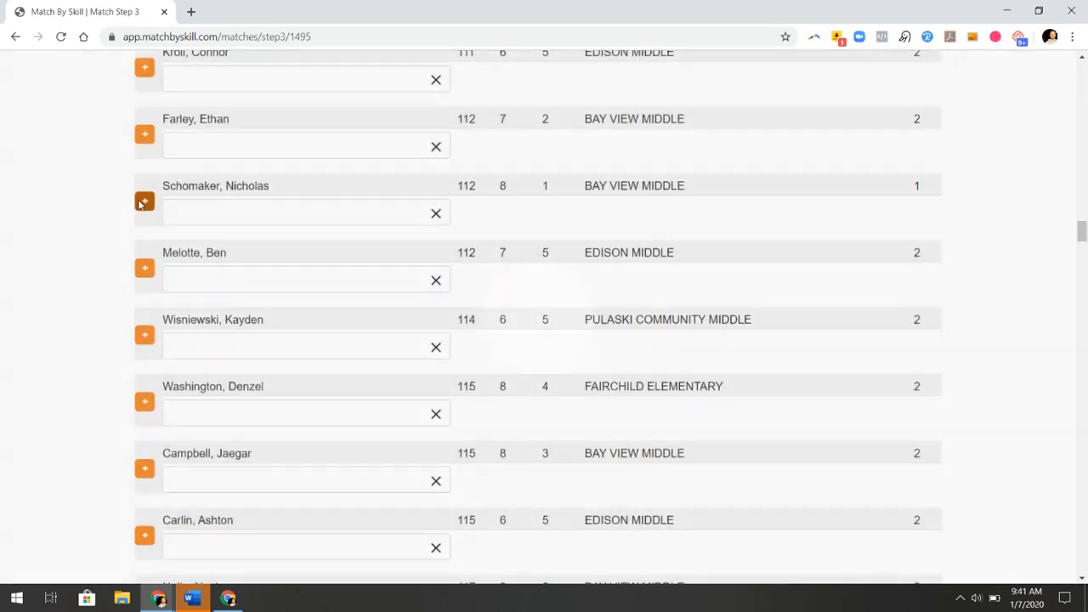
Add a match between the 123 lb Bay View Middle wrestler and the 124 lb Pulaski Community wrestler
scroll(505, 285, down, 12)
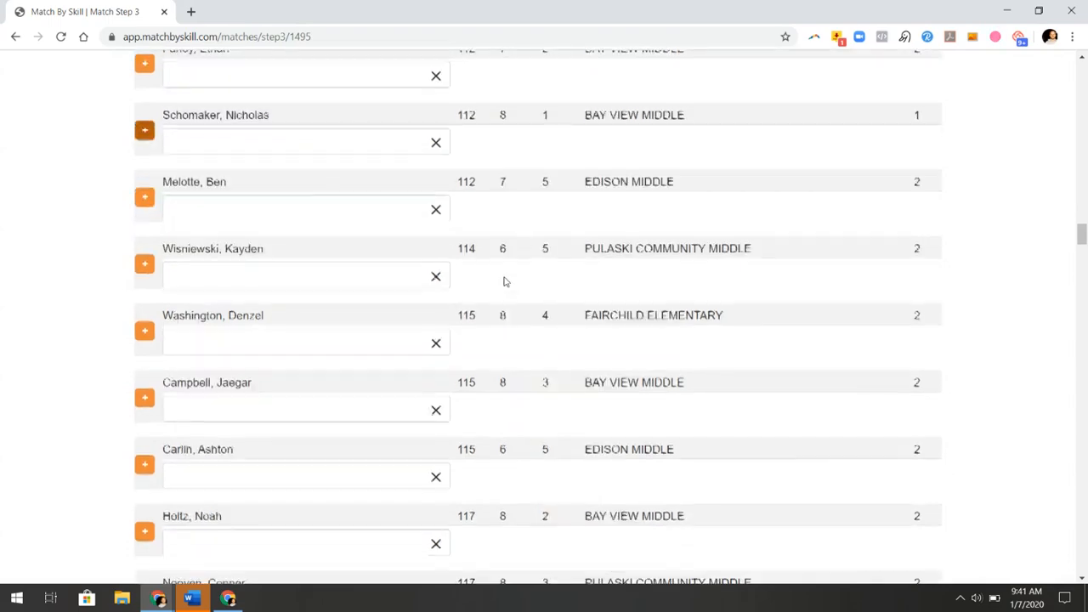
scroll(505, 290, down, 1)
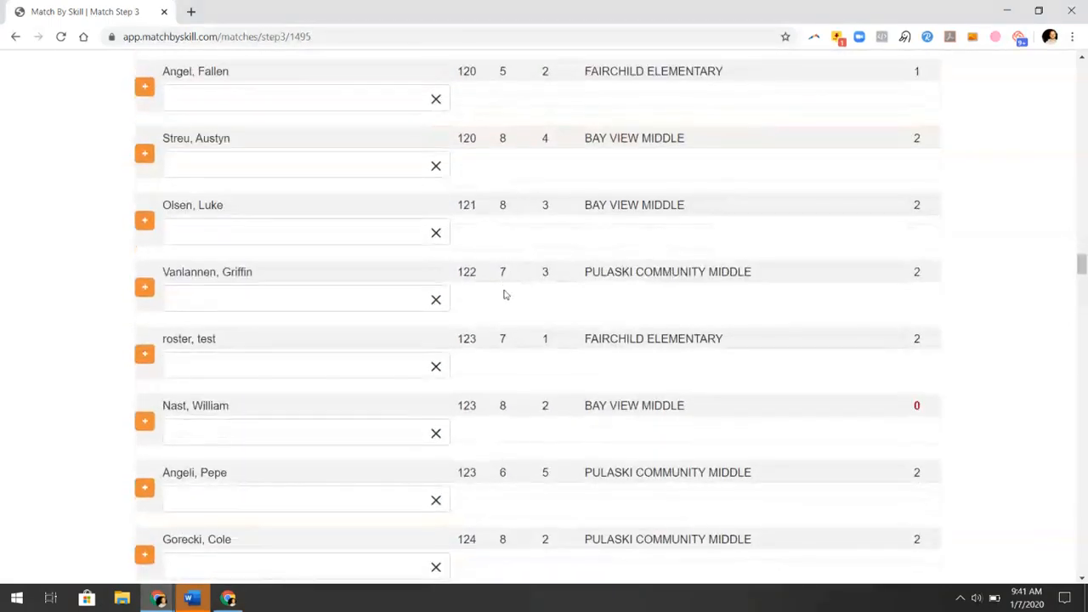
click(367, 429)
scroll(307, 502, down, 5)
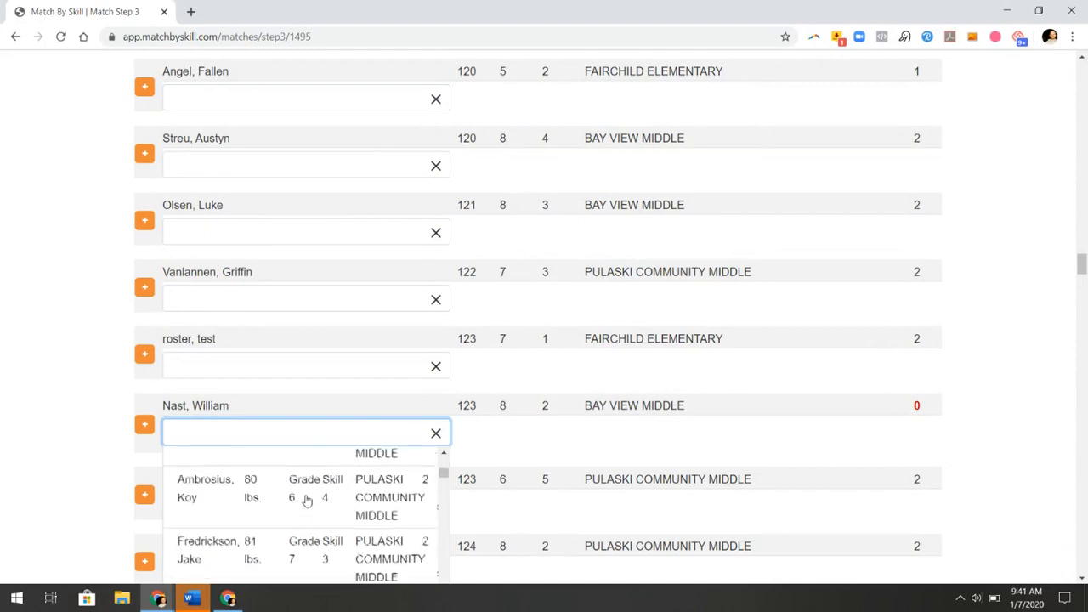
scroll(297, 493, down, 3)
scroll(56, 433, down, 2)
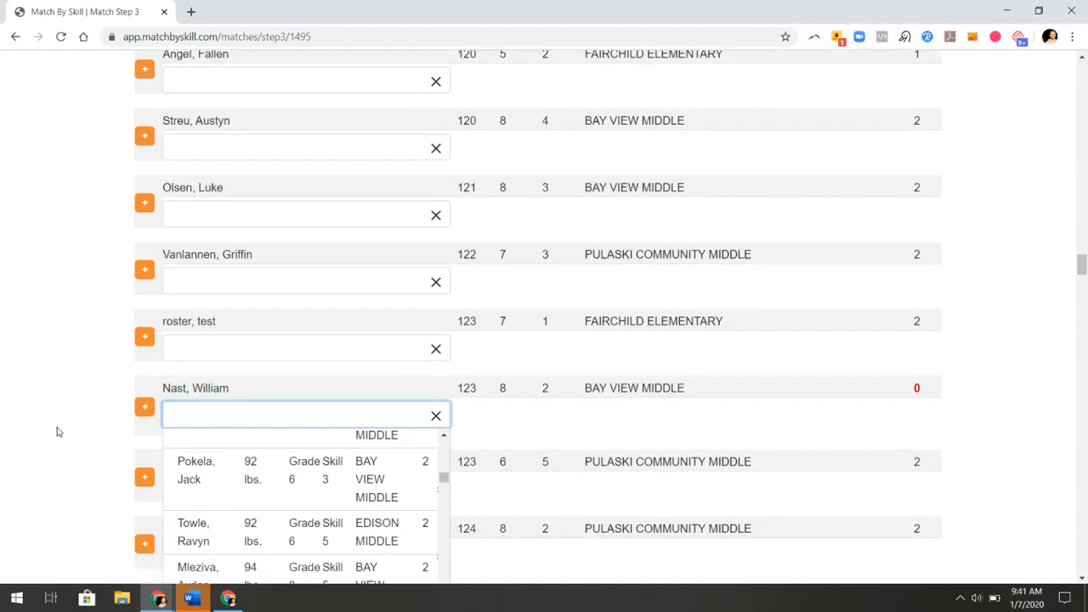
scroll(289, 393, down, 3)
scroll(289, 392, down, 8)
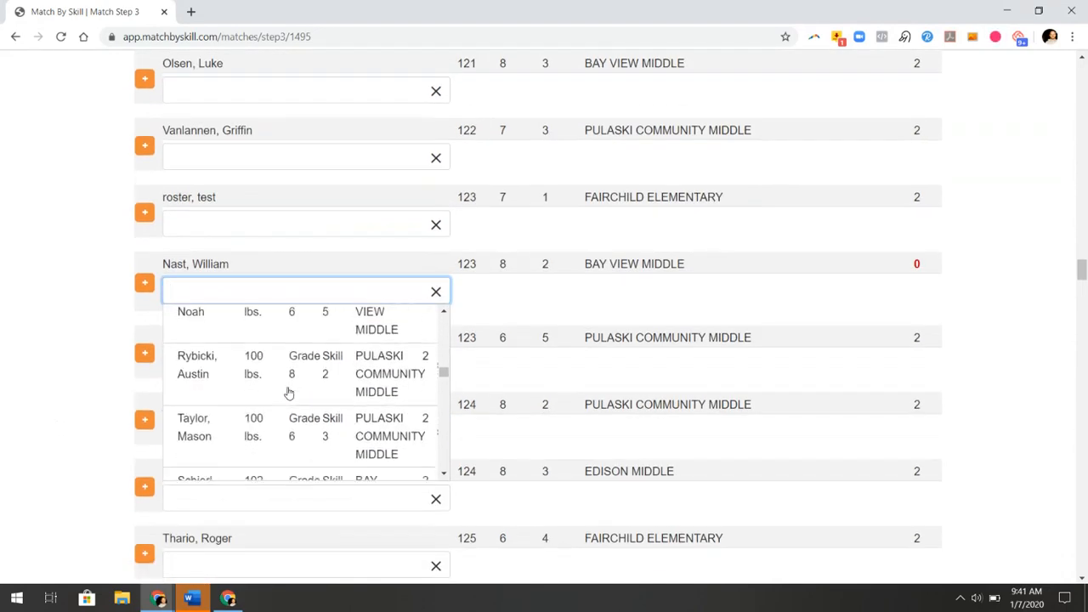
scroll(289, 396, down, 8)
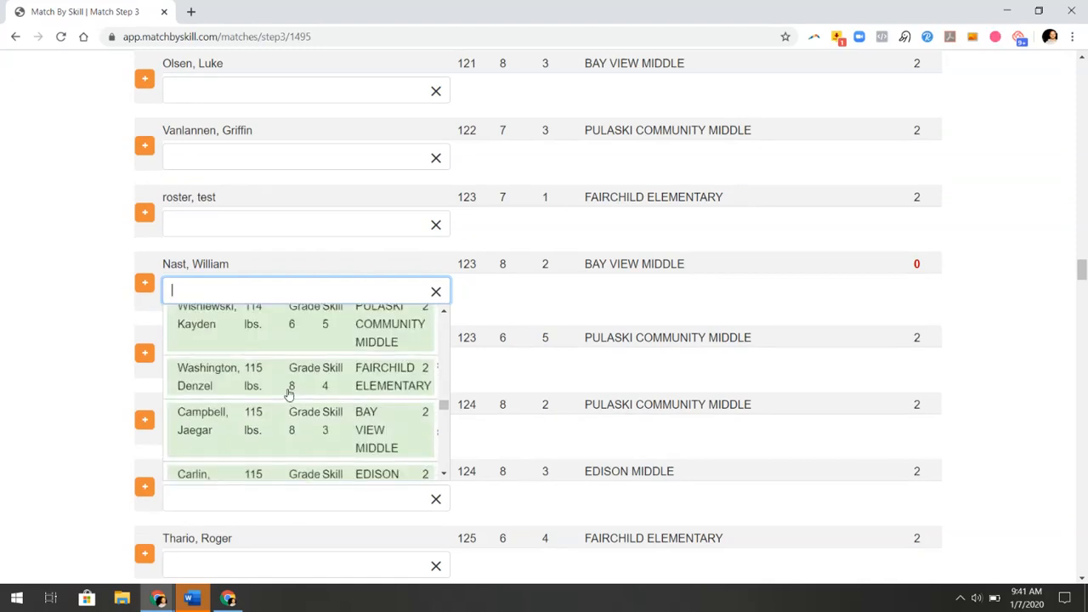
scroll(290, 393, down, 8)
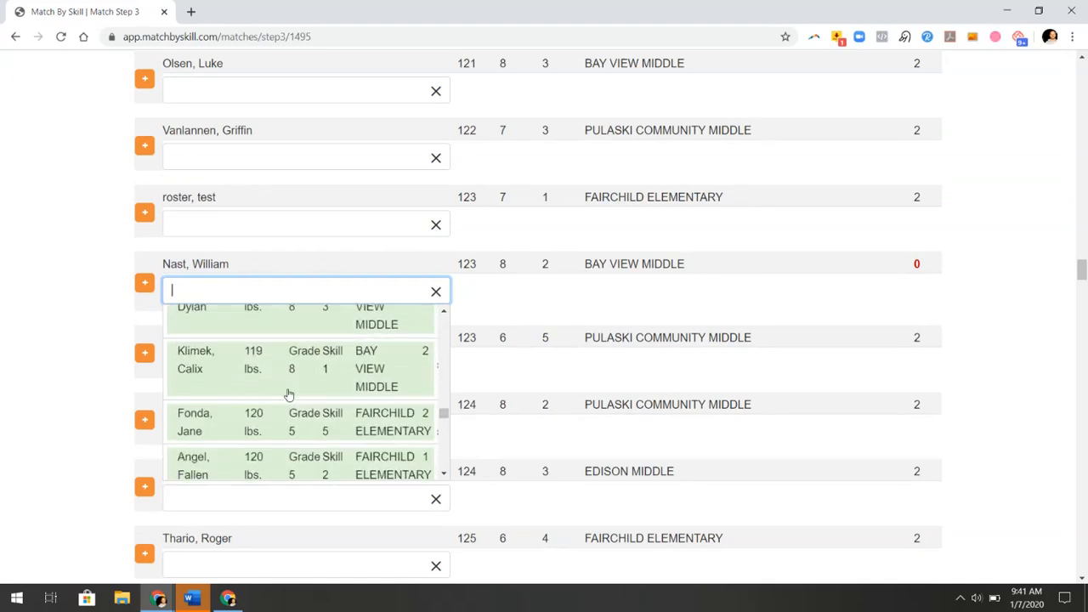
scroll(289, 396, down, 4)
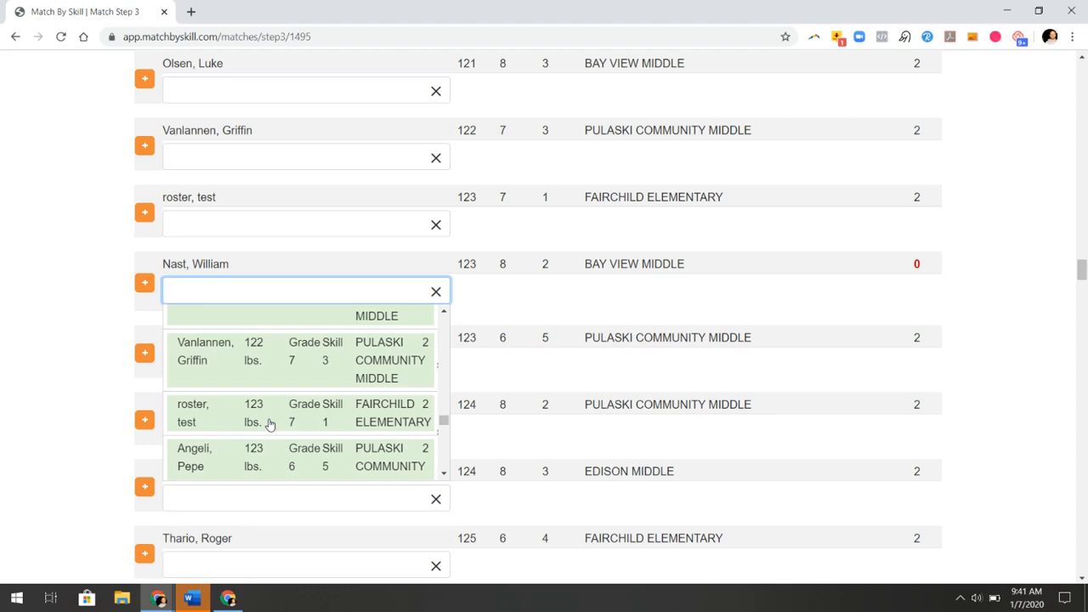
scroll(269, 418, down, 2)
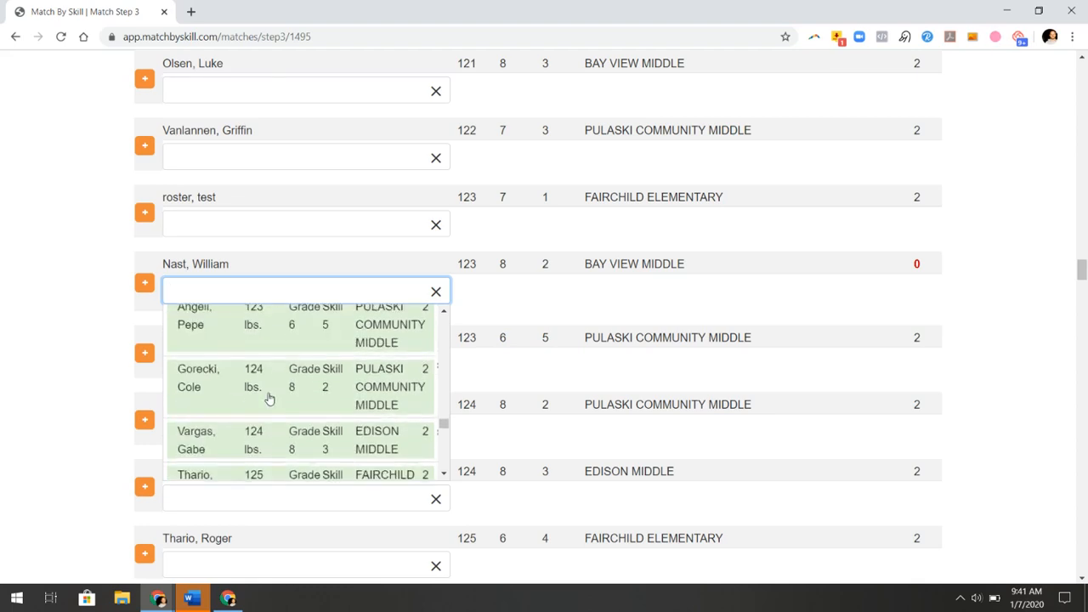
click(269, 399)
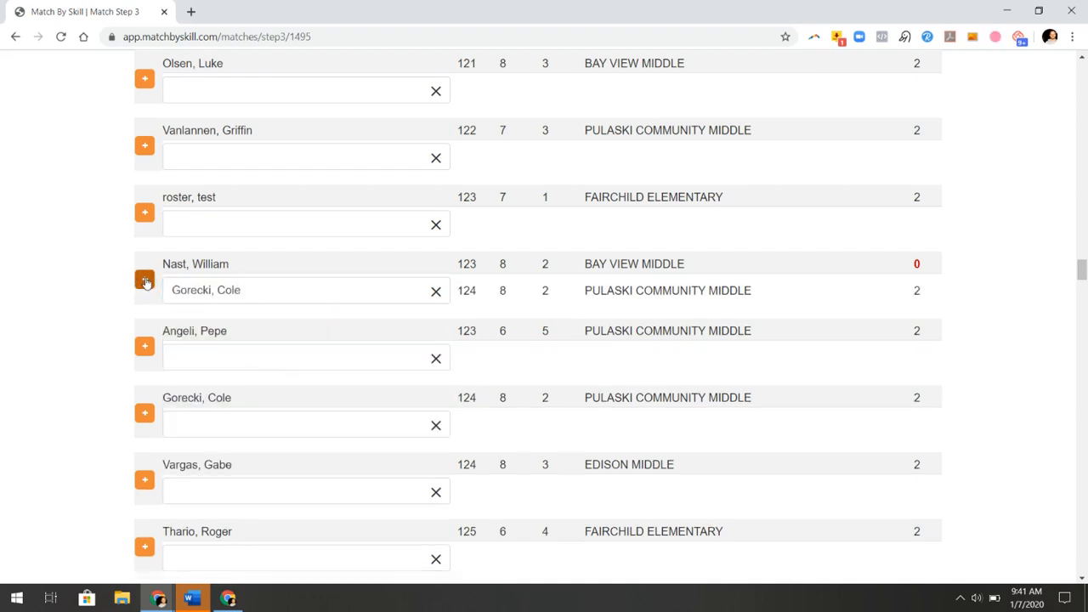
click(145, 282)
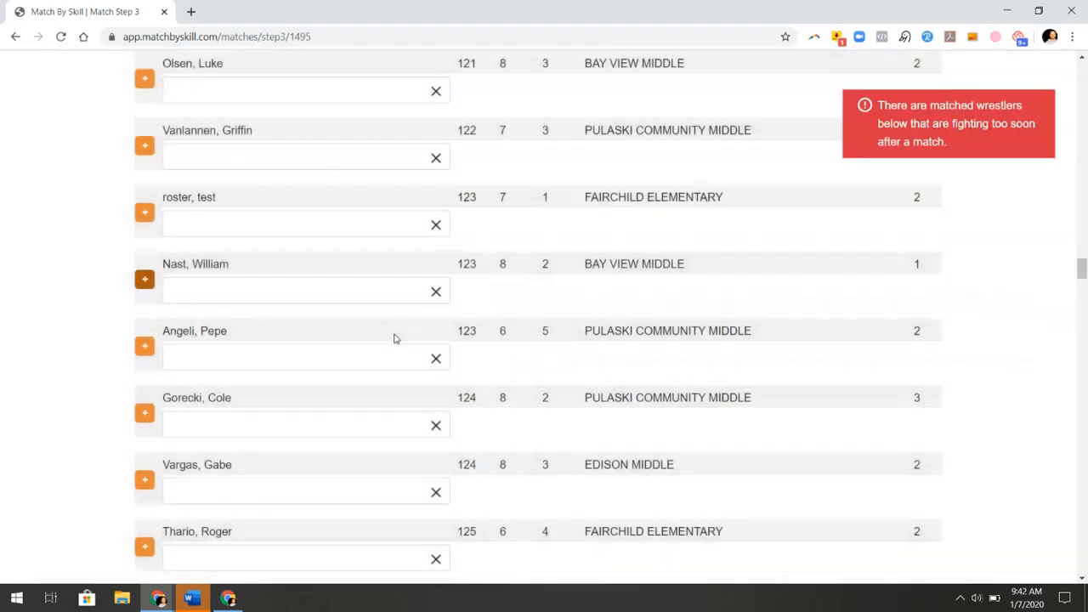
scroll(395, 336, down, 3)
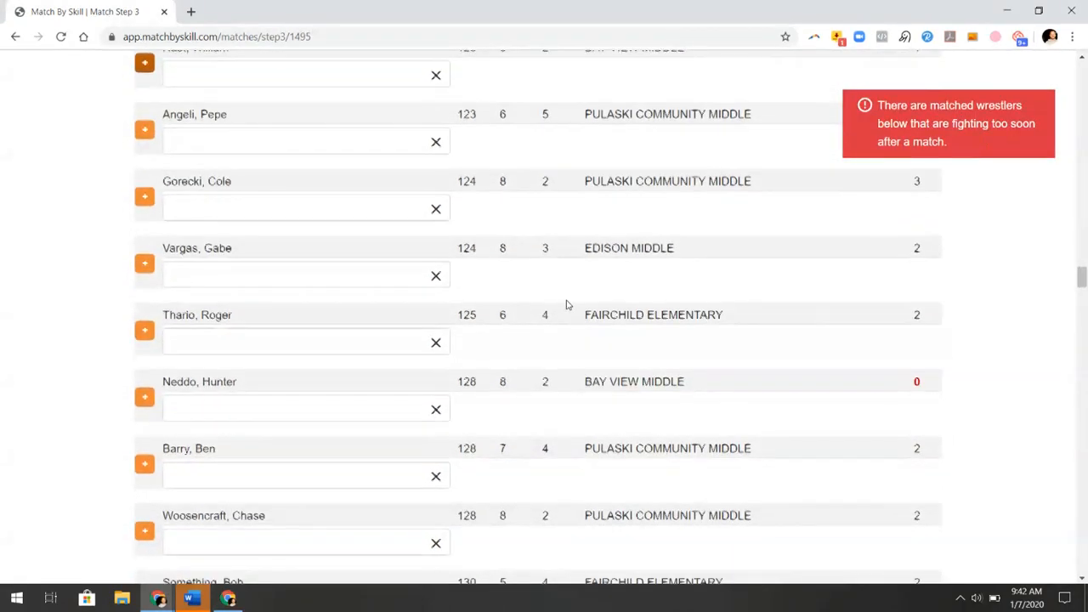
scroll(568, 304, down, 2)
Add a match between the 128 lb Bay View Middle wrestler and a 128 lb Pulaski wrestler
click(334, 276)
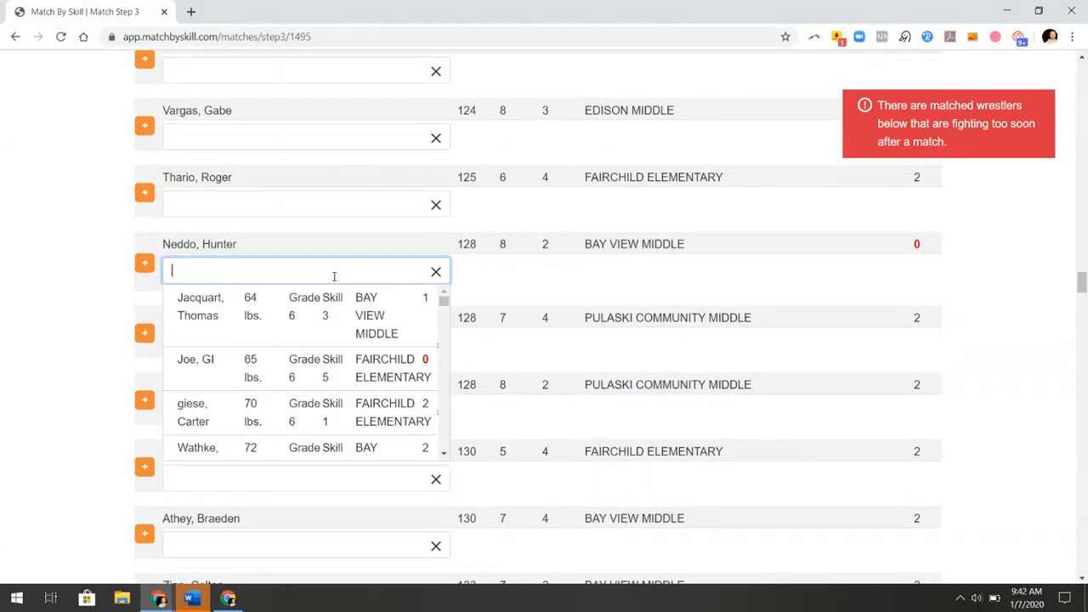
scroll(273, 349, down, 8)
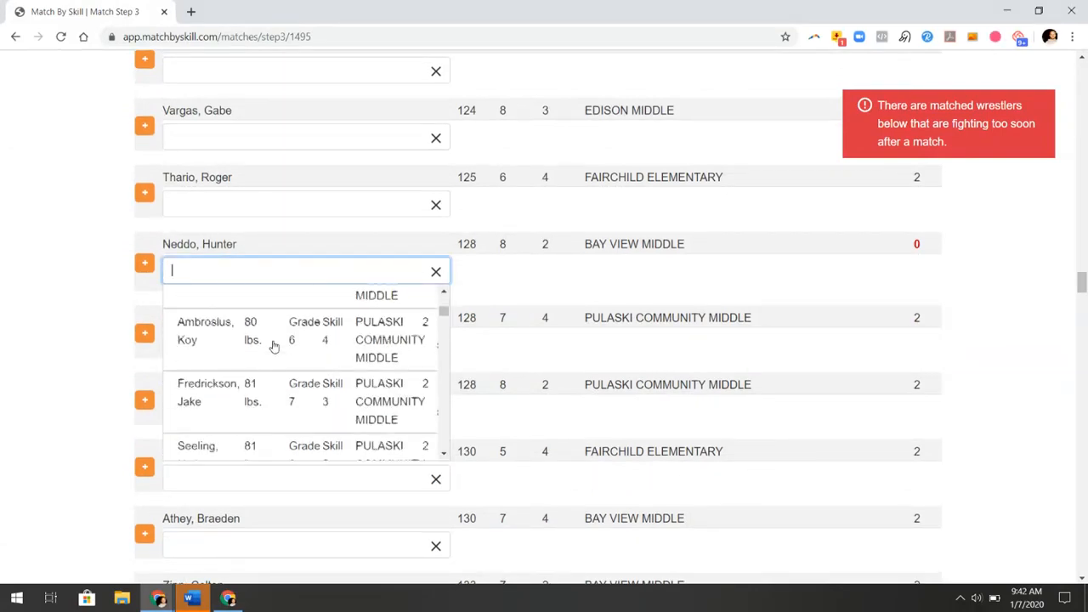
scroll(274, 346, down, 10)
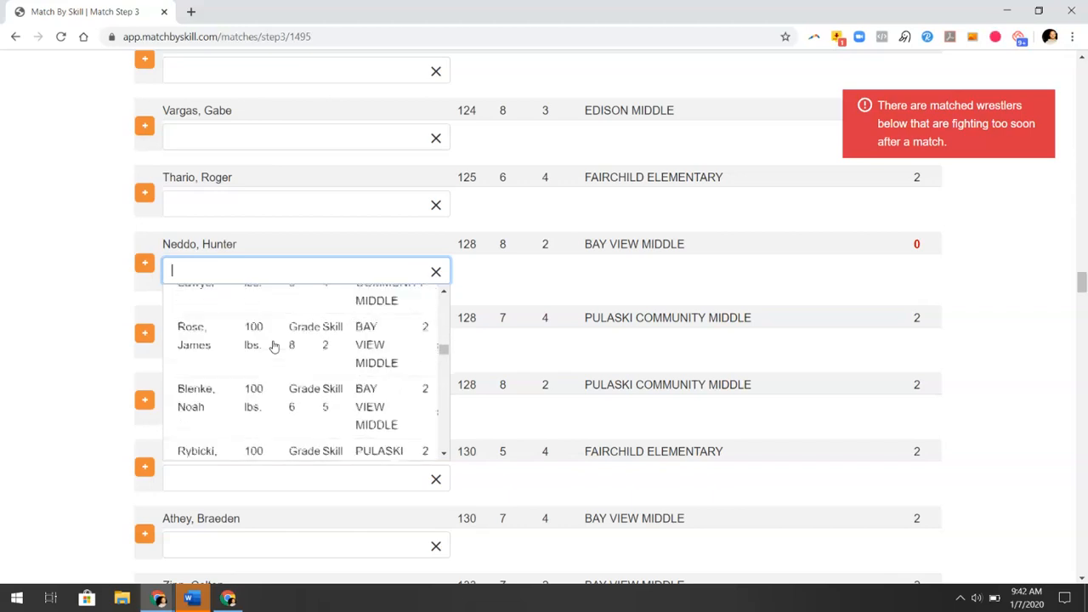
scroll(274, 347, down, 10)
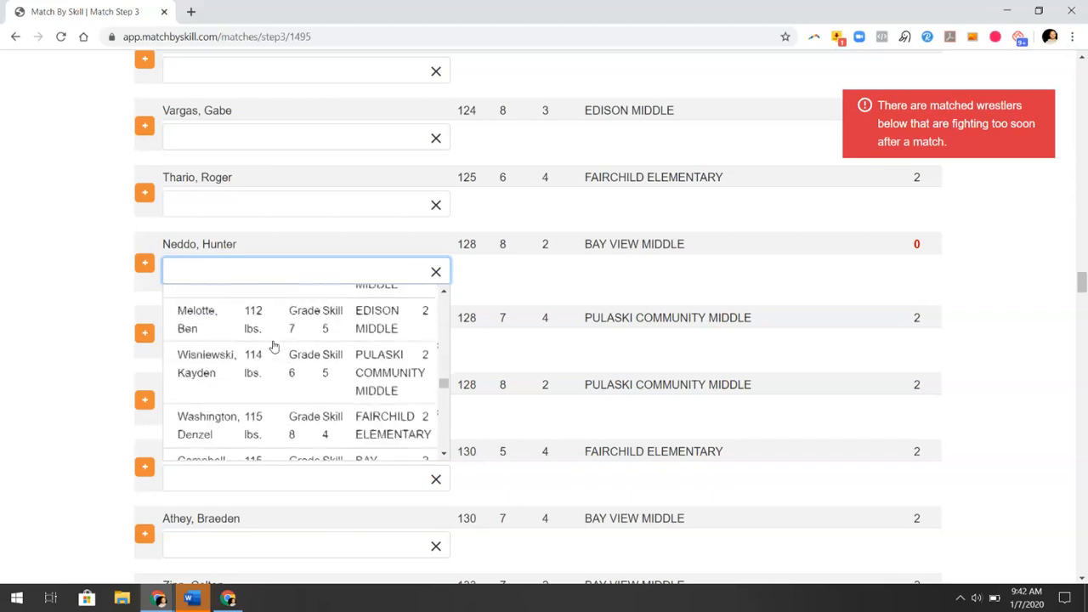
scroll(274, 347, down, 8)
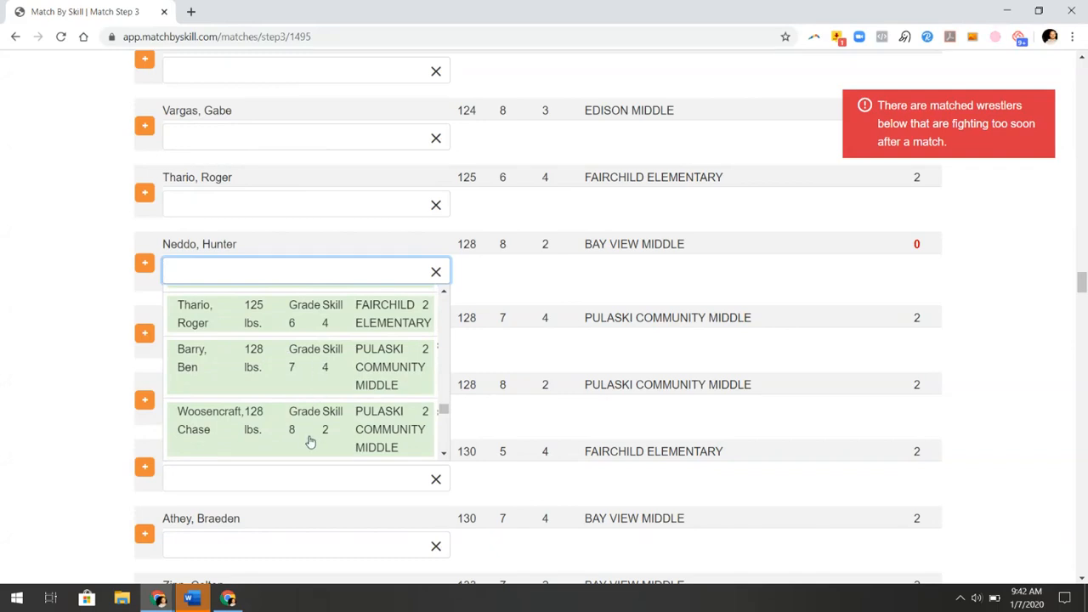
scroll(311, 441, down, 1)
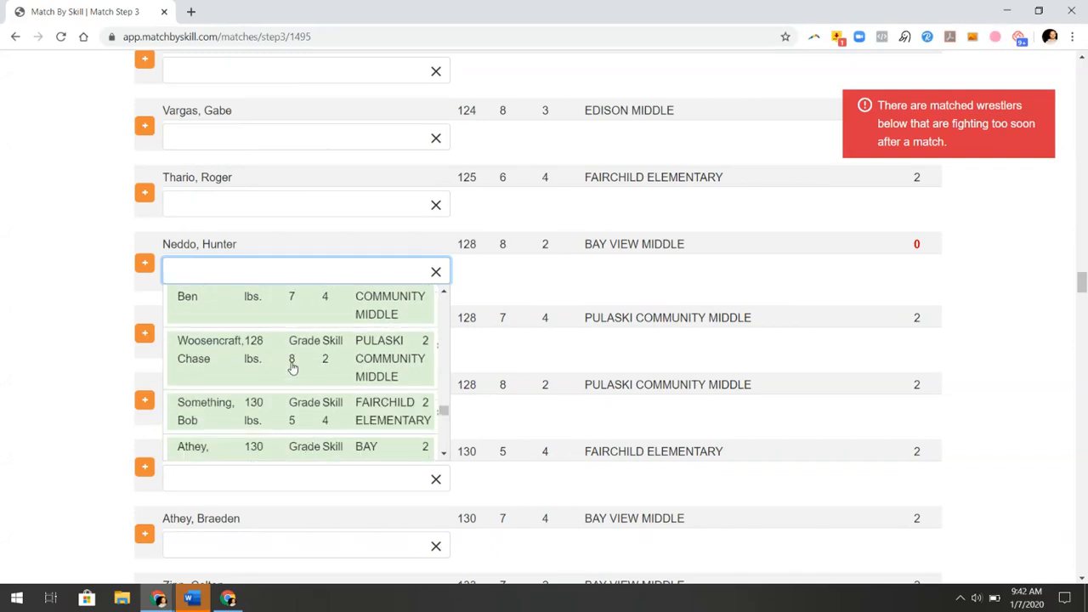
scroll(291, 366, down, 1)
scroll(292, 367, up, 1)
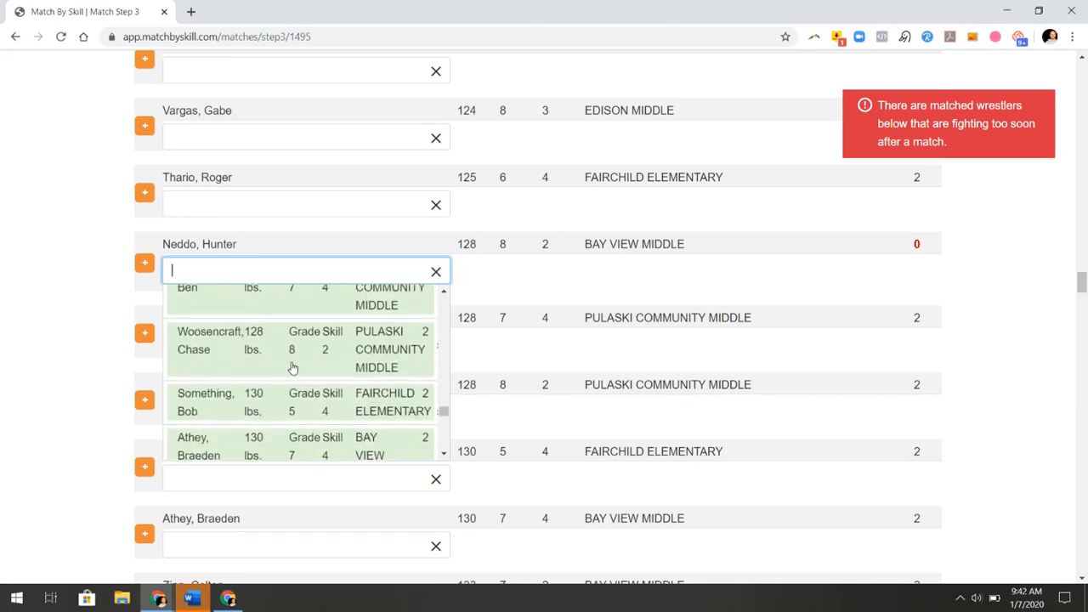
click(291, 367)
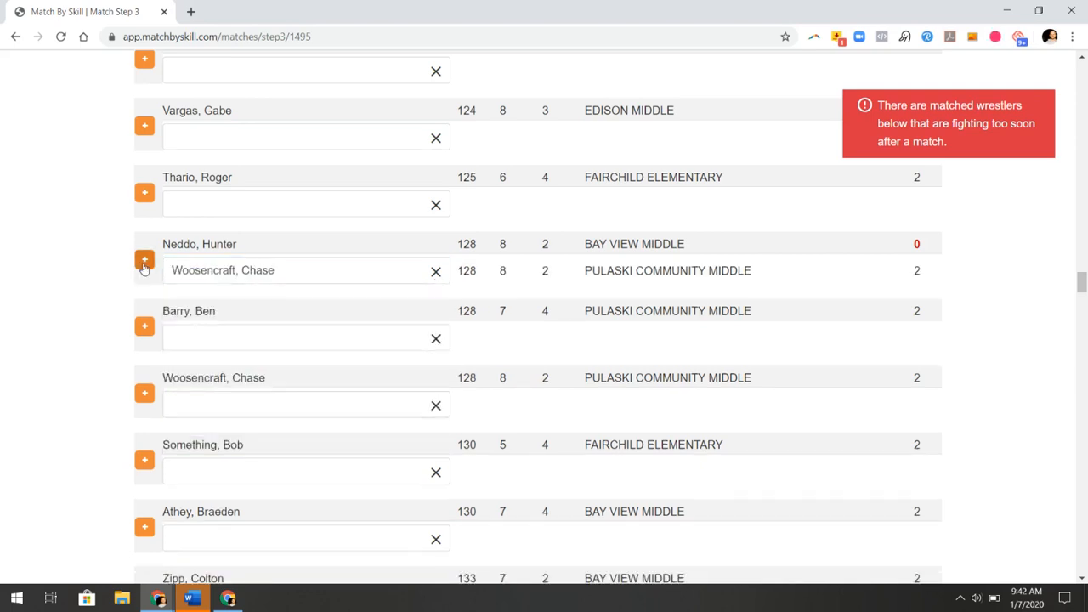
click(144, 263)
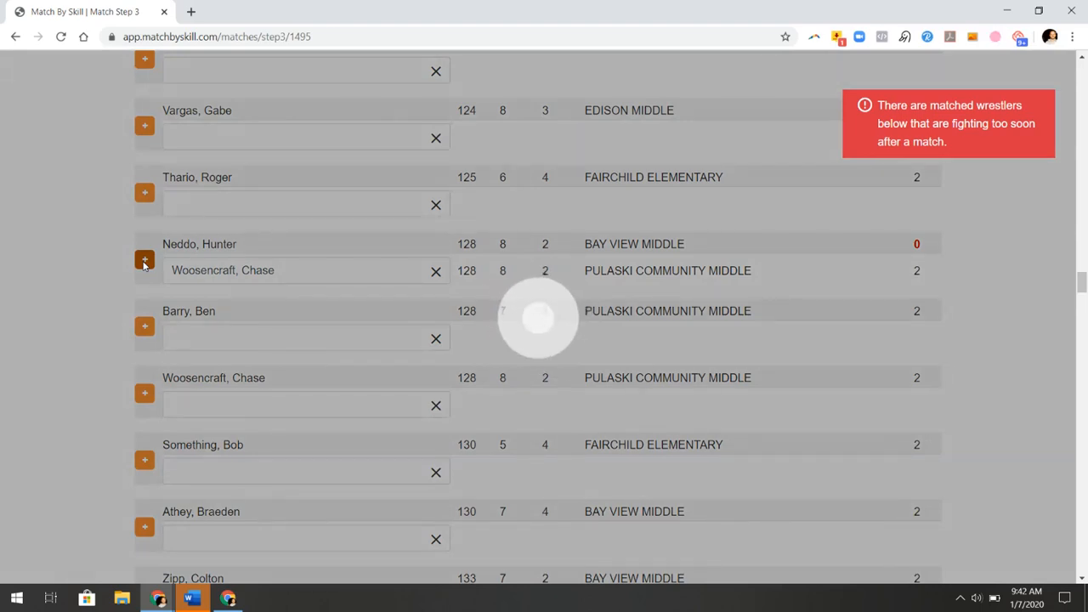
scroll(456, 359, down, 8)
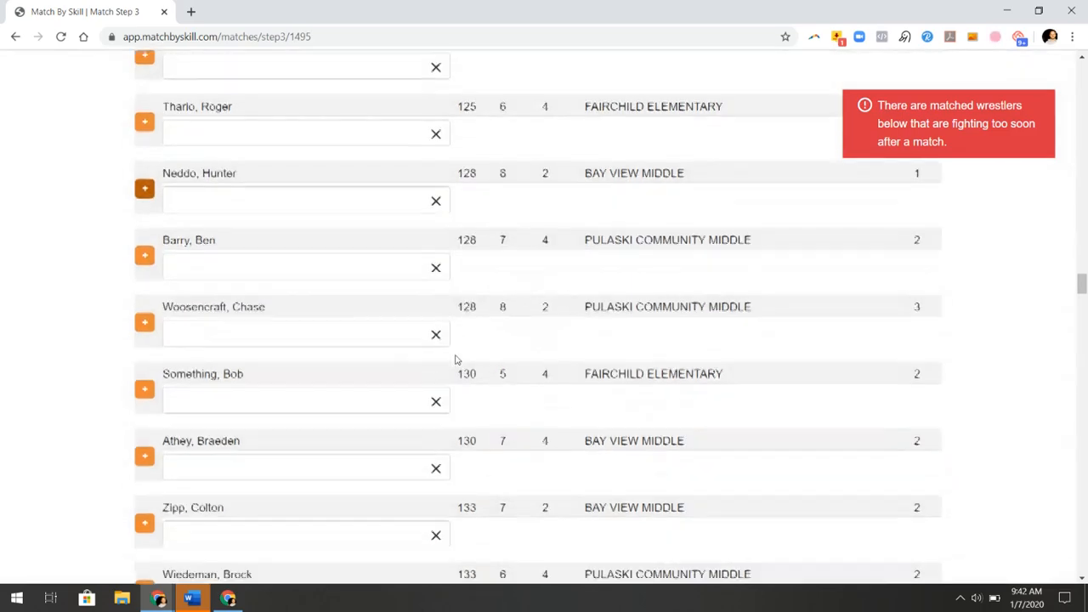
Pick the 140 lb Pulaski wrestler as opponent for the 141 lb Bay View Middle wrestler and add the match
scroll(456, 360, down, 1)
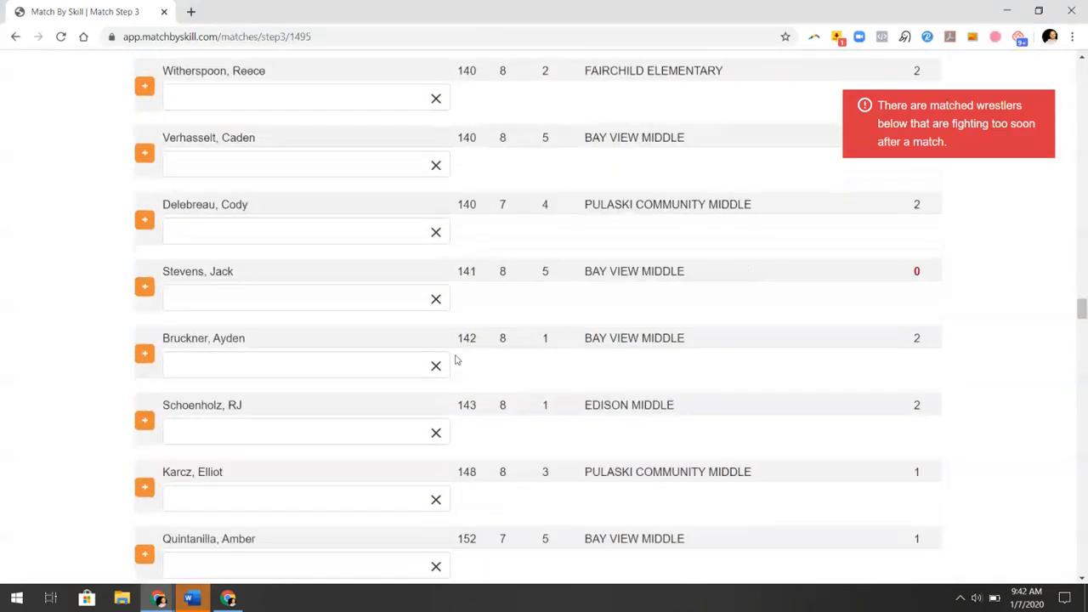
click(389, 302)
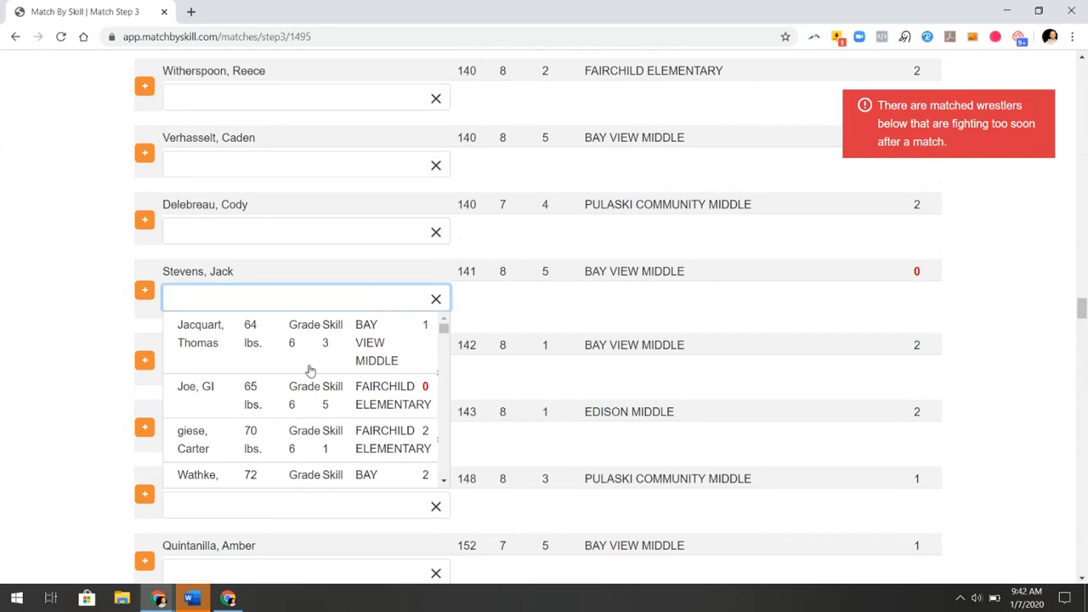
scroll(310, 372, down, 10)
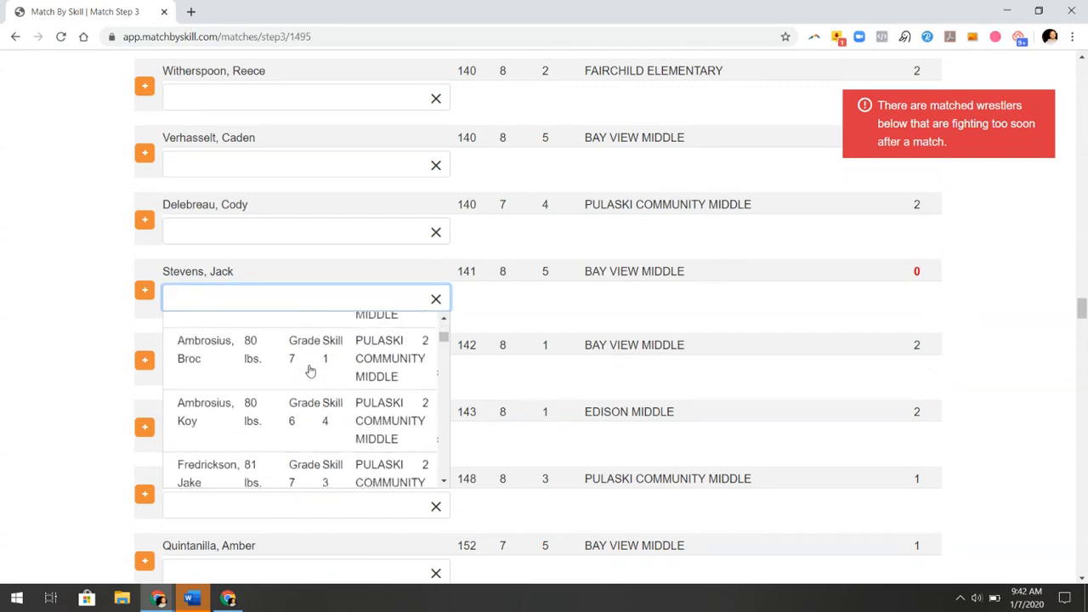
scroll(323, 390, down, 10)
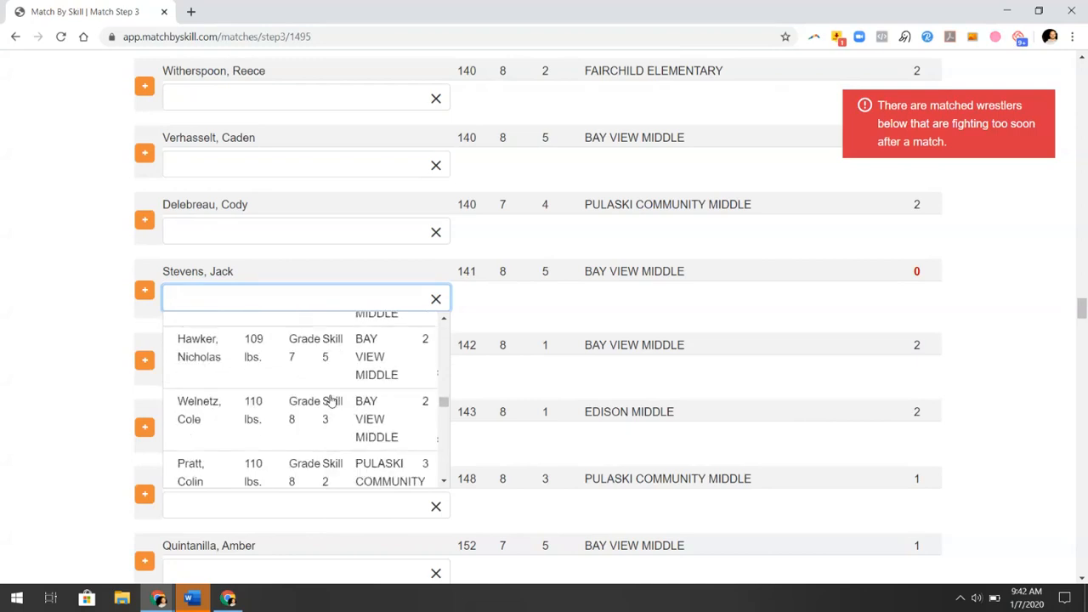
scroll(332, 400, down, 10)
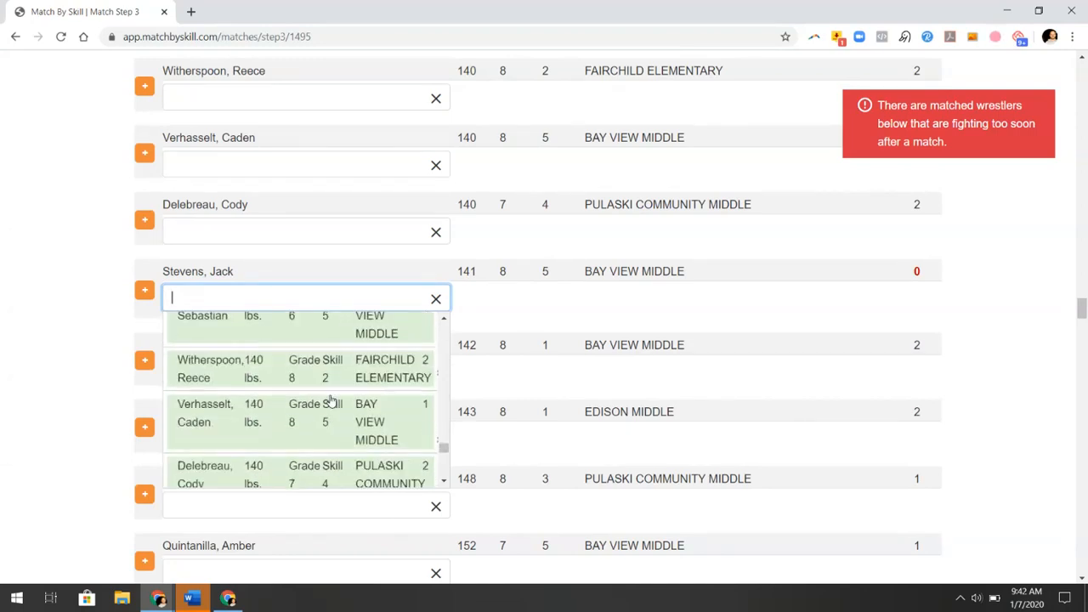
scroll(331, 402, up, 2)
scroll(332, 402, down, 3)
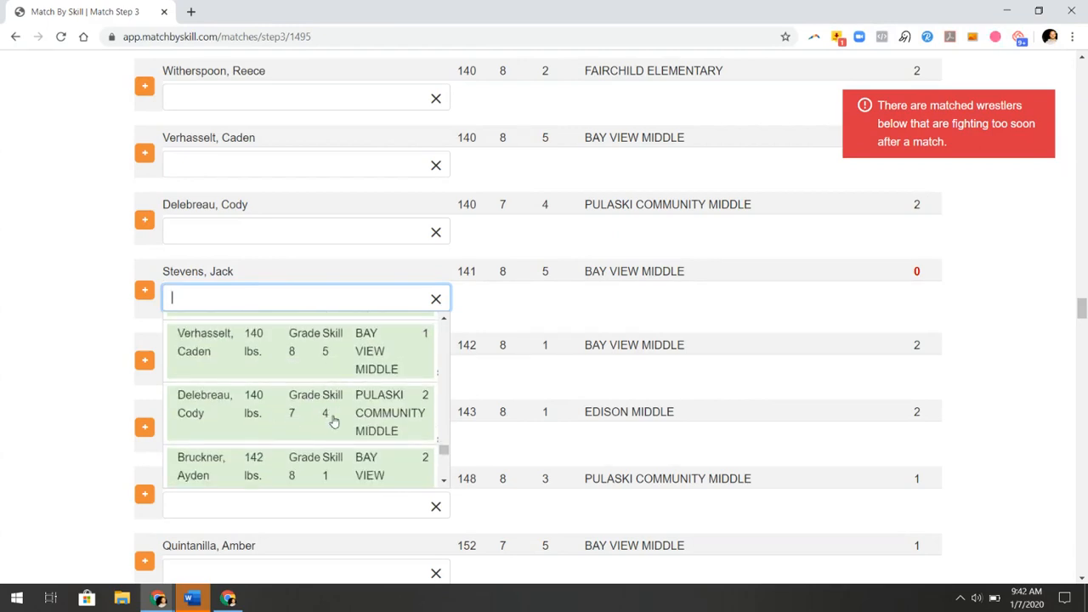
scroll(334, 421, down, 2)
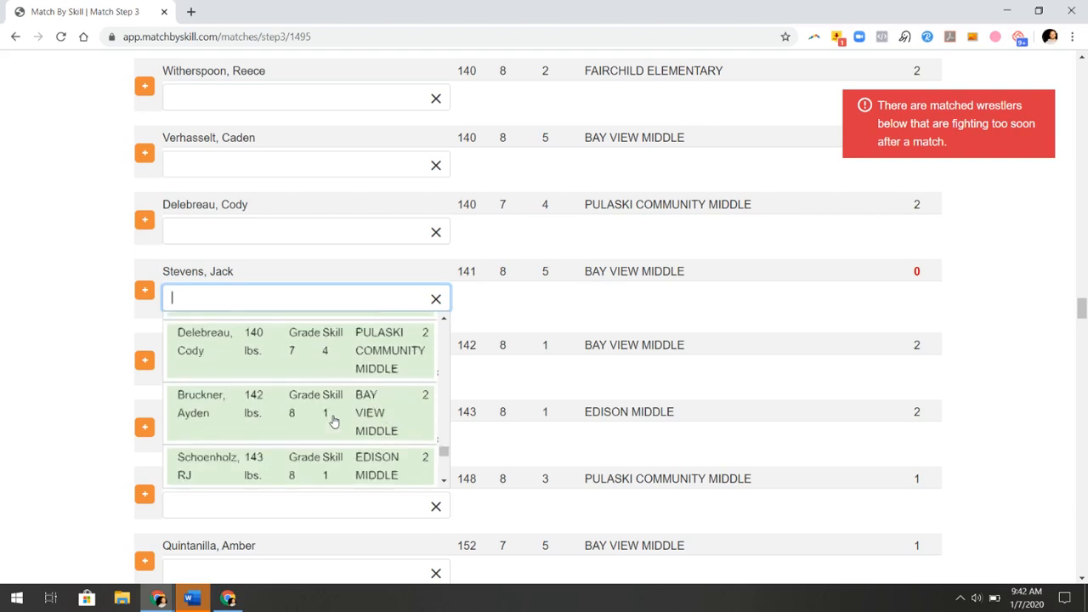
scroll(333, 421, down, 2)
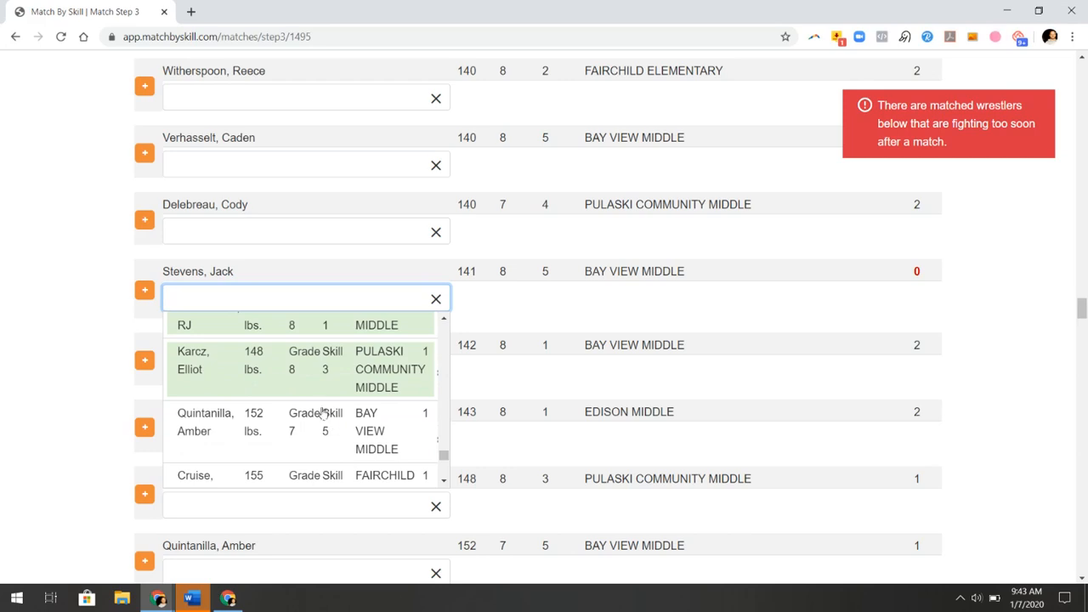
scroll(315, 384, up, 8)
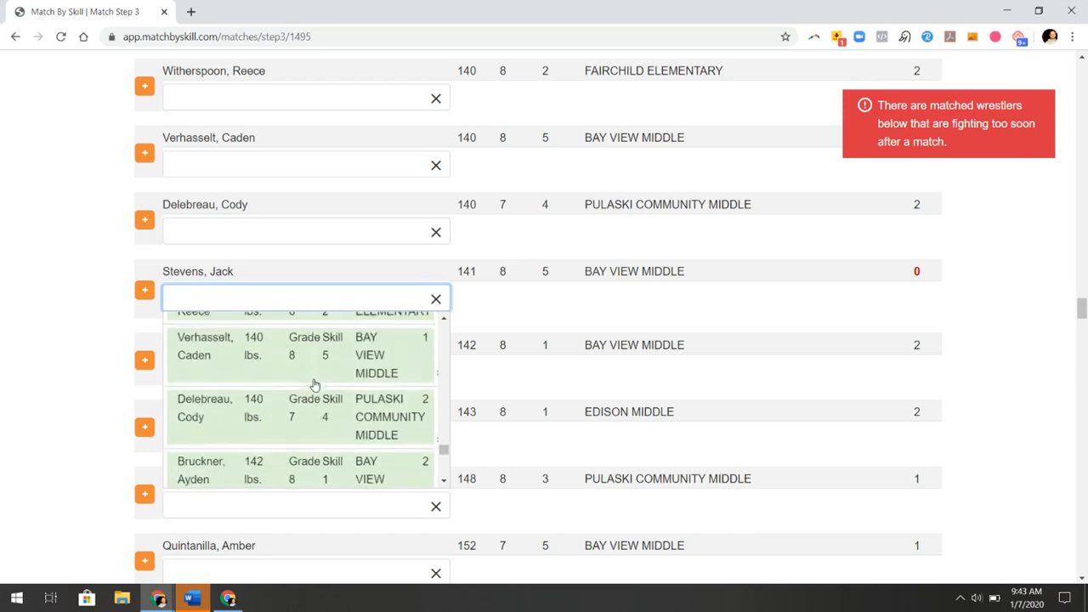
scroll(314, 384, down, 2)
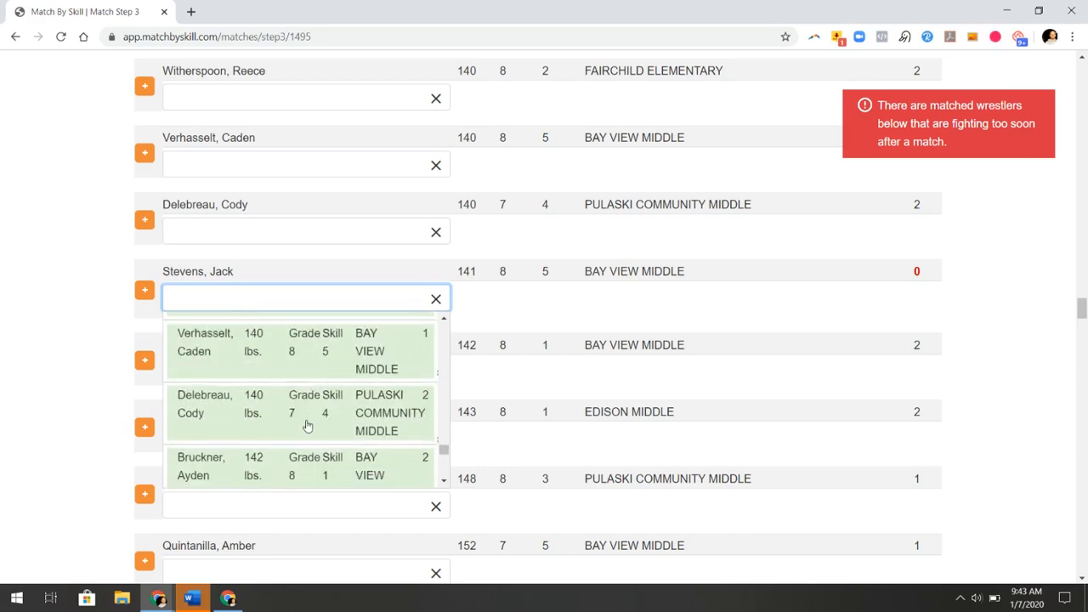
click(307, 426)
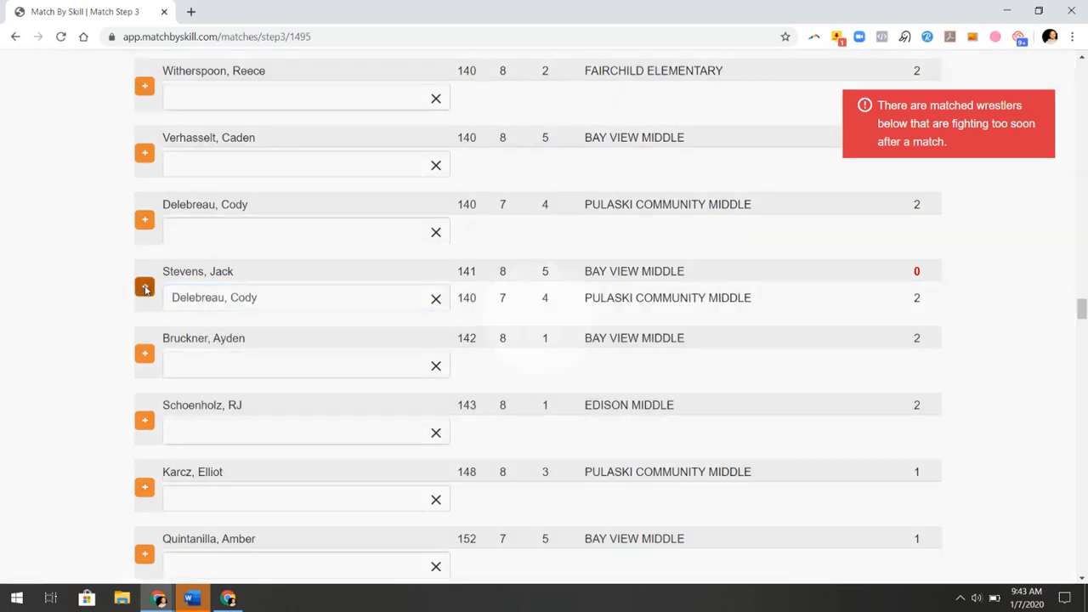
click(146, 290)
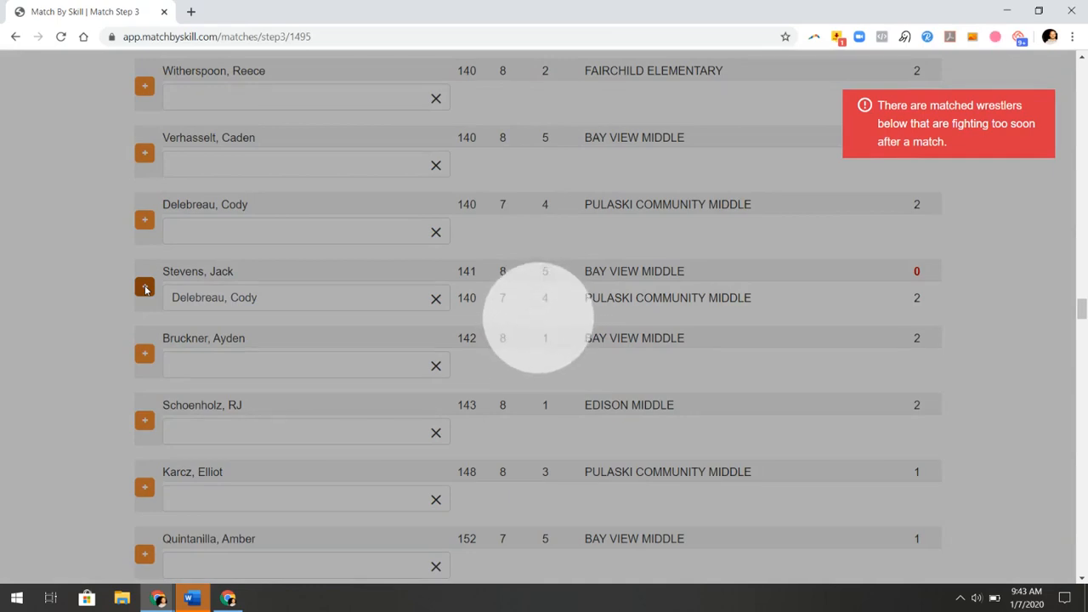
scroll(345, 366, down, 8)
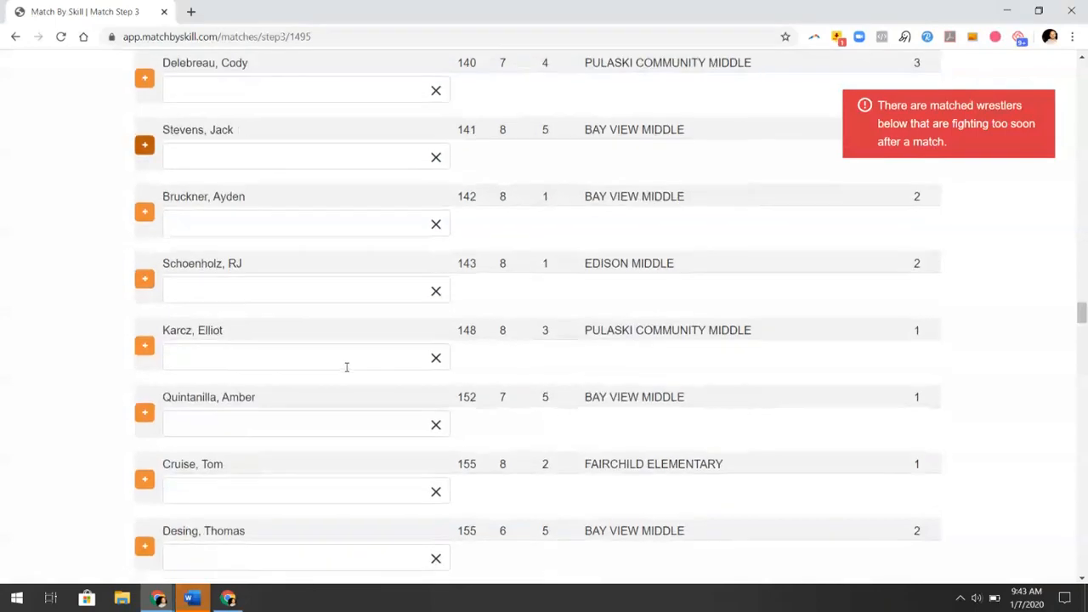
scroll(355, 385, down, 1)
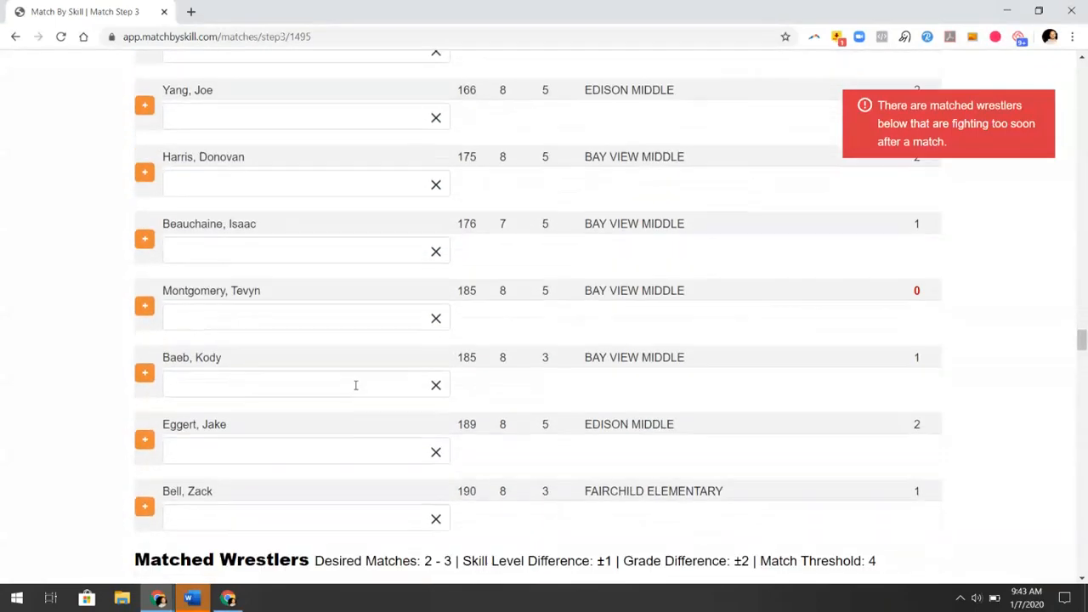
click(320, 318)
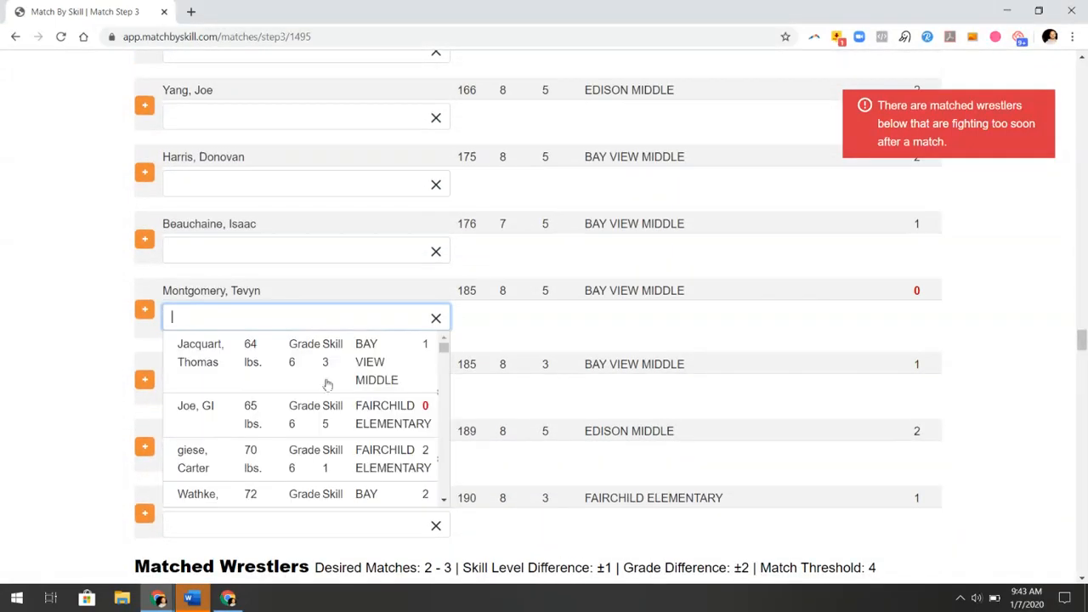
scroll(328, 425, down, 5)
scroll(328, 429, down, 10)
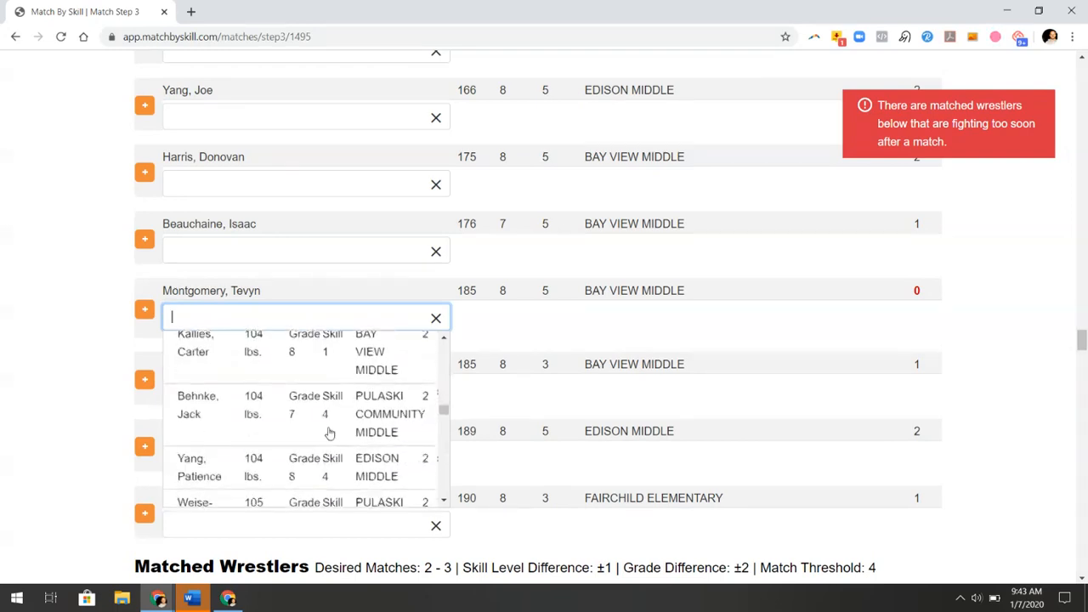
scroll(328, 434, down, 6)
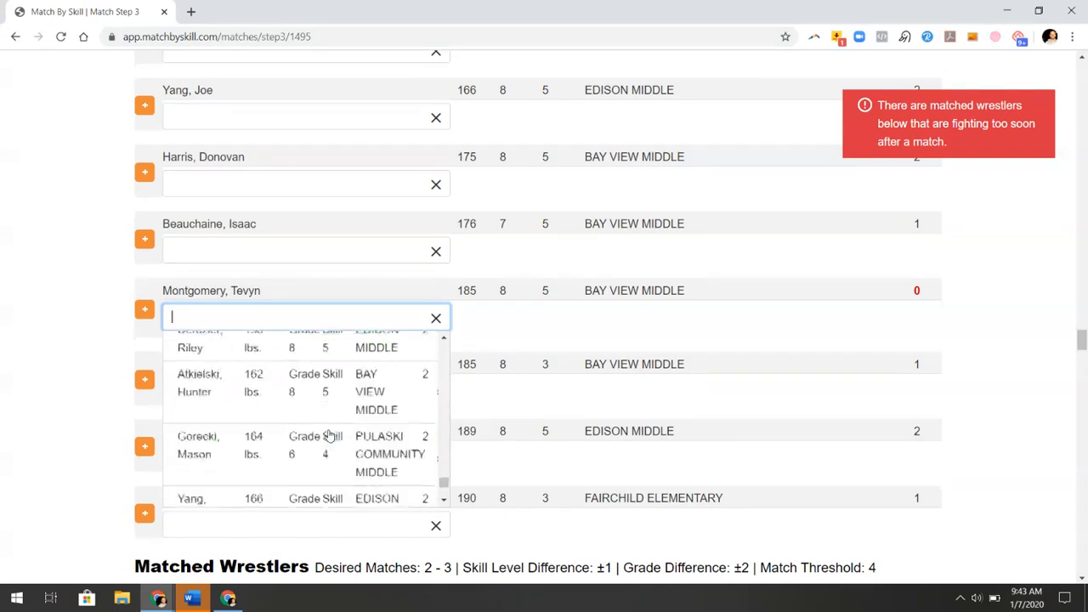
scroll(306, 392, up, 1)
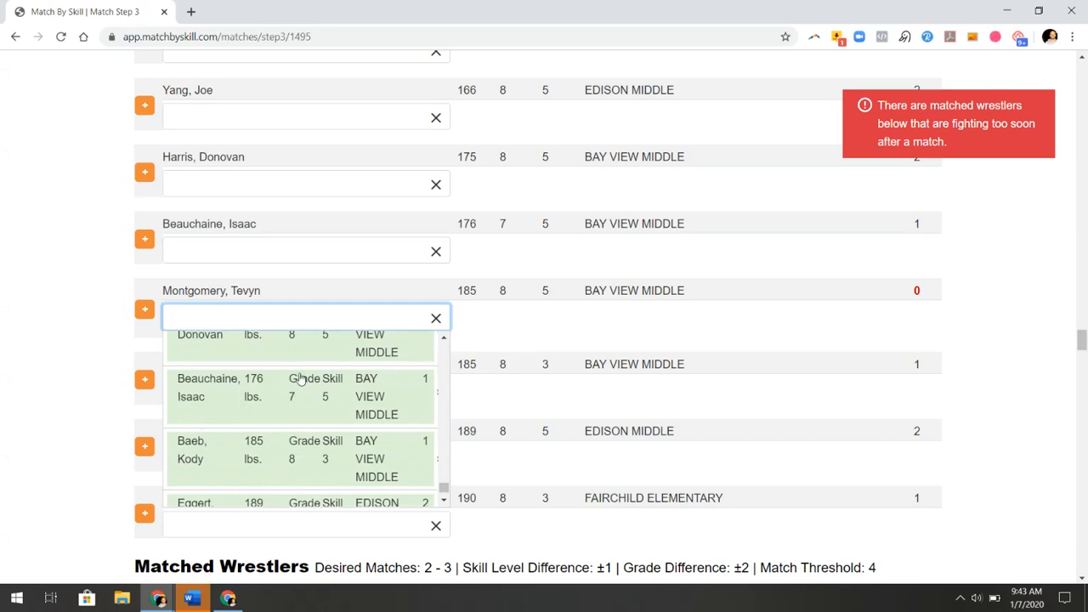
scroll(298, 381, up, 1)
scroll(310, 413, down, 1)
scroll(310, 415, down, 1)
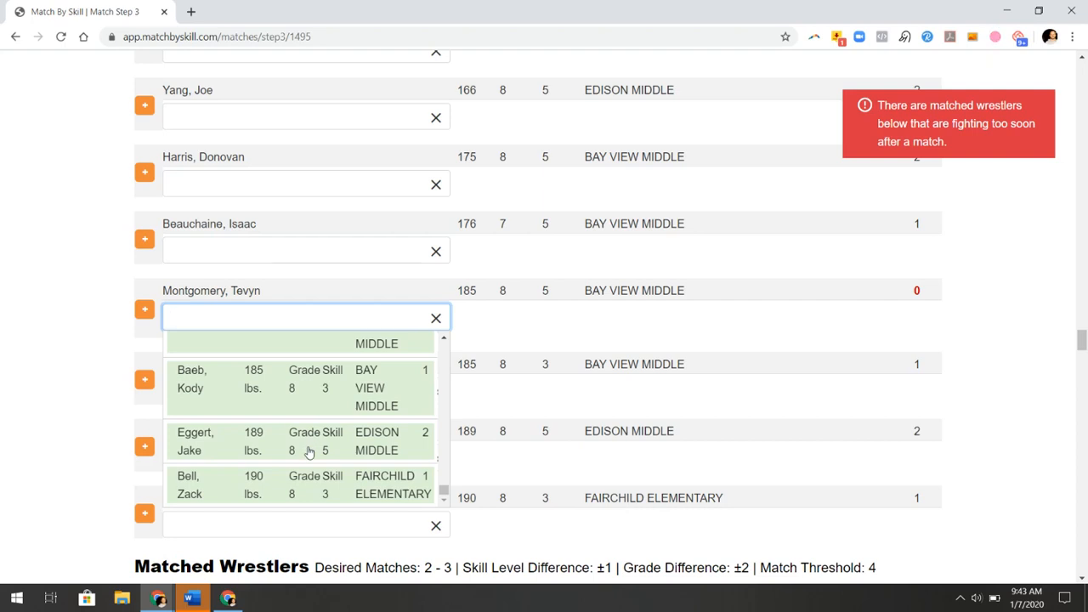
scroll(309, 452, down, 1)
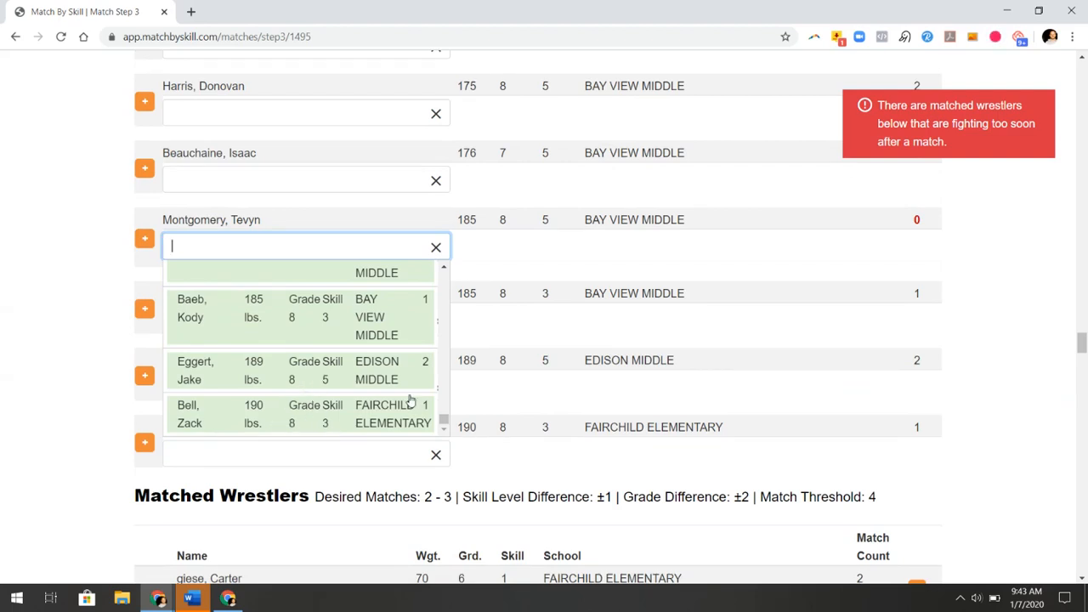
click(303, 372)
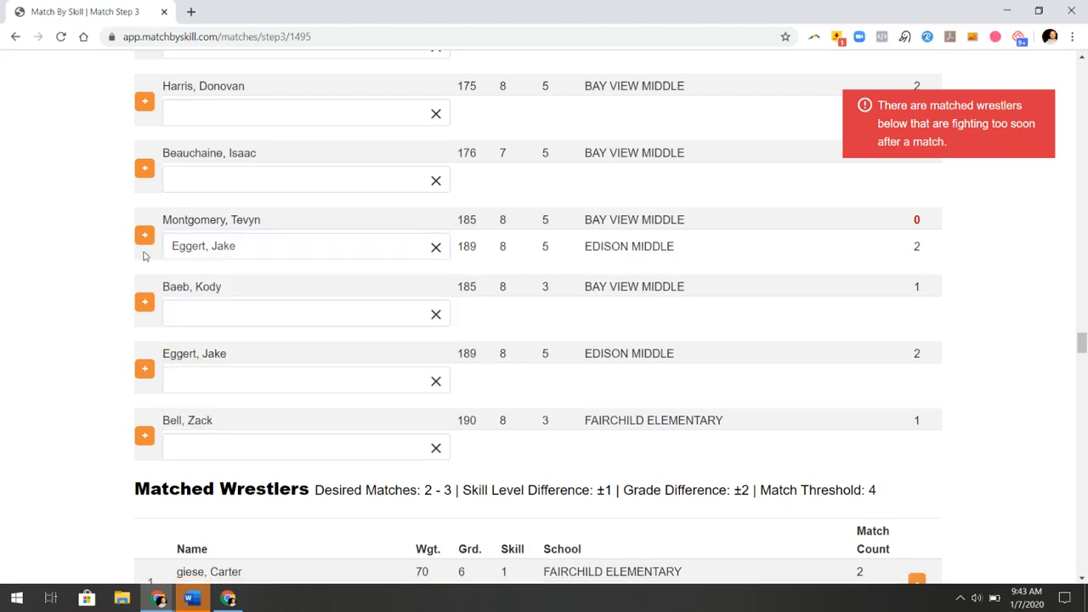
click(144, 238)
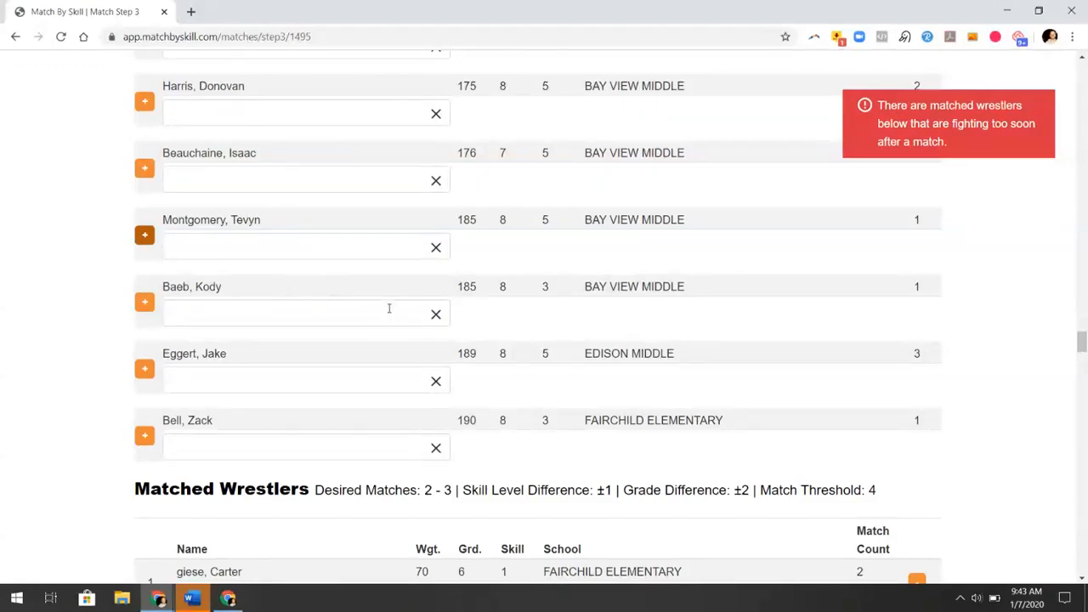
scroll(388, 309, down, 6)
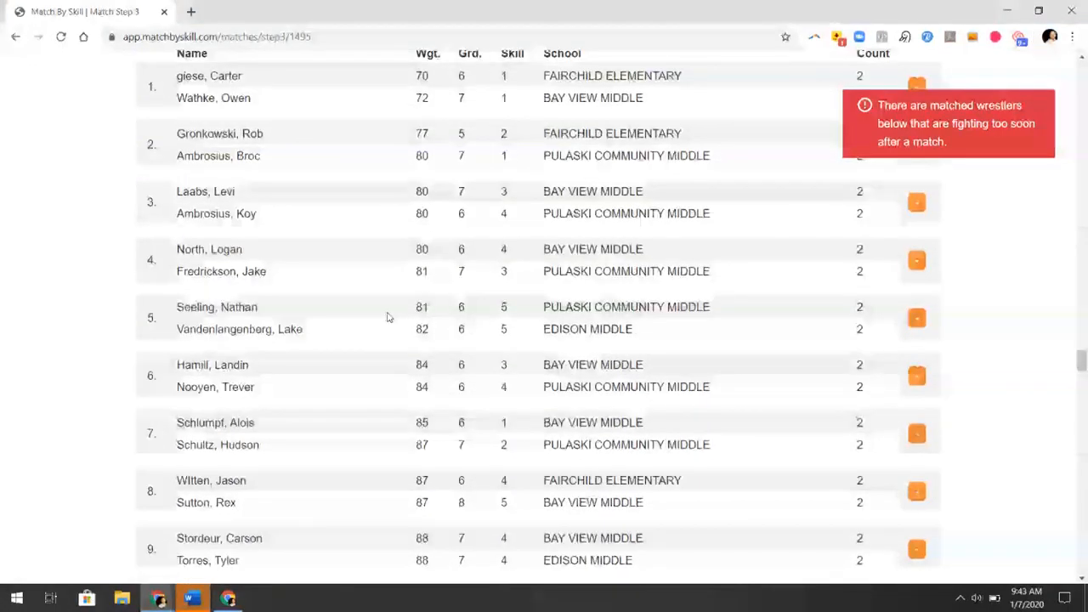
Scroll the 101-bout match list to the red-flagged match at position 86
scroll(387, 317, down, 20)
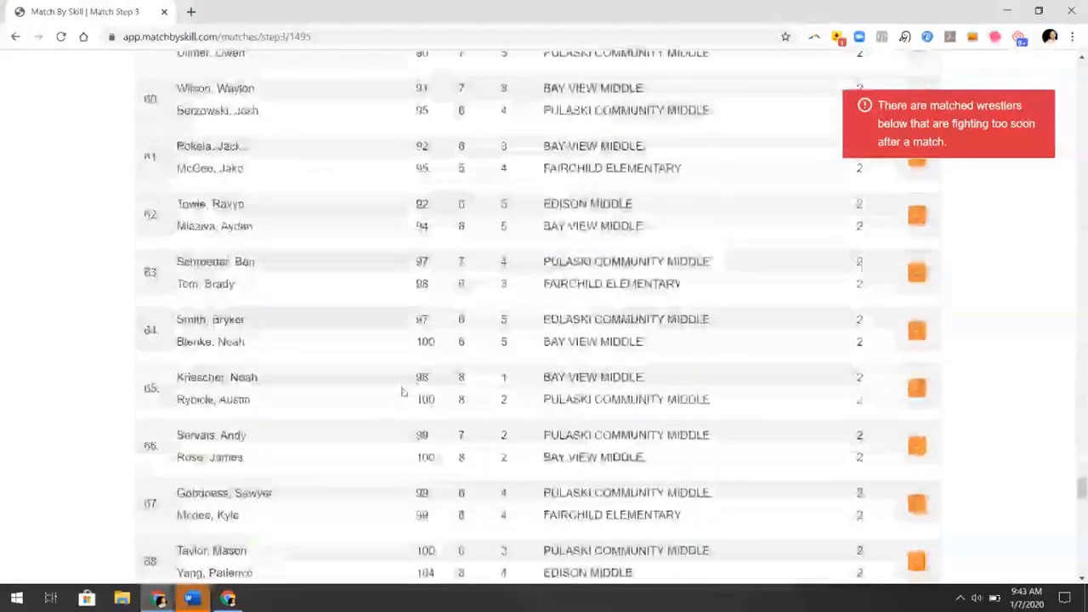
scroll(403, 392, down, 20)
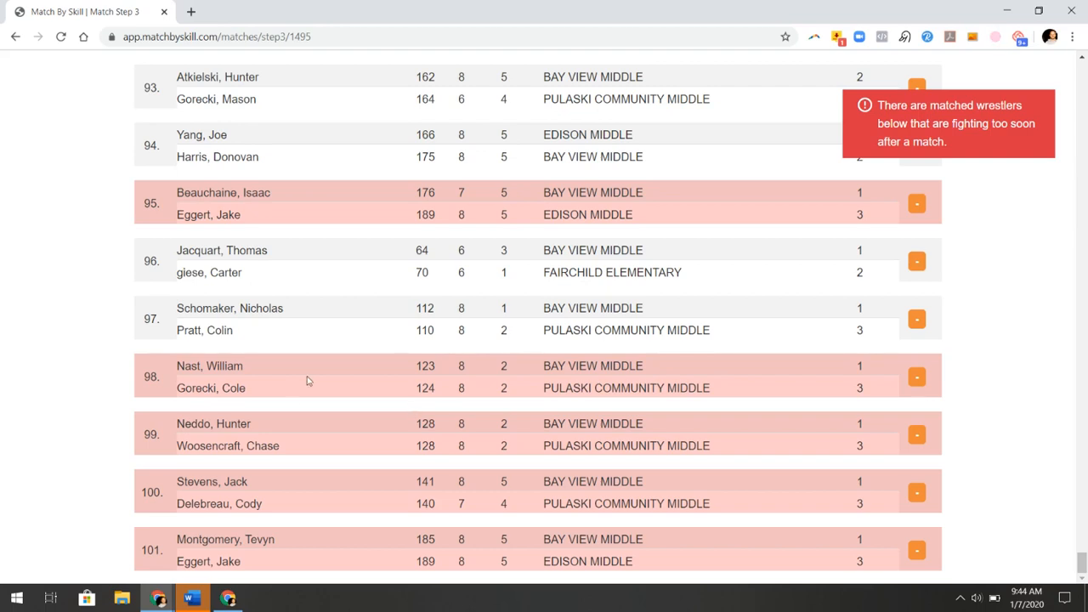
scroll(326, 379, up, 7)
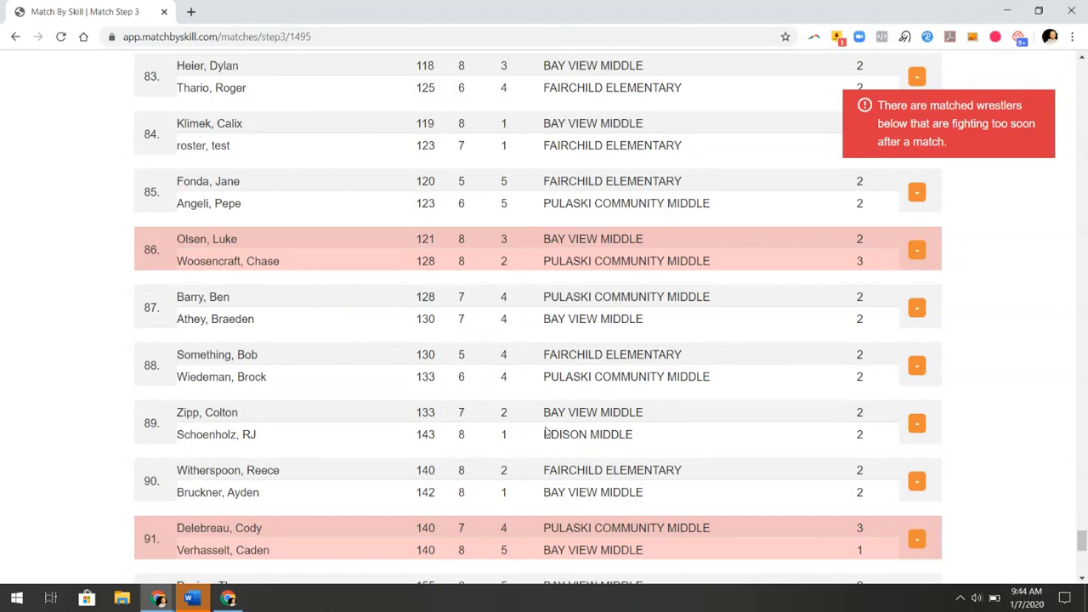
scroll(462, 410, up, 1)
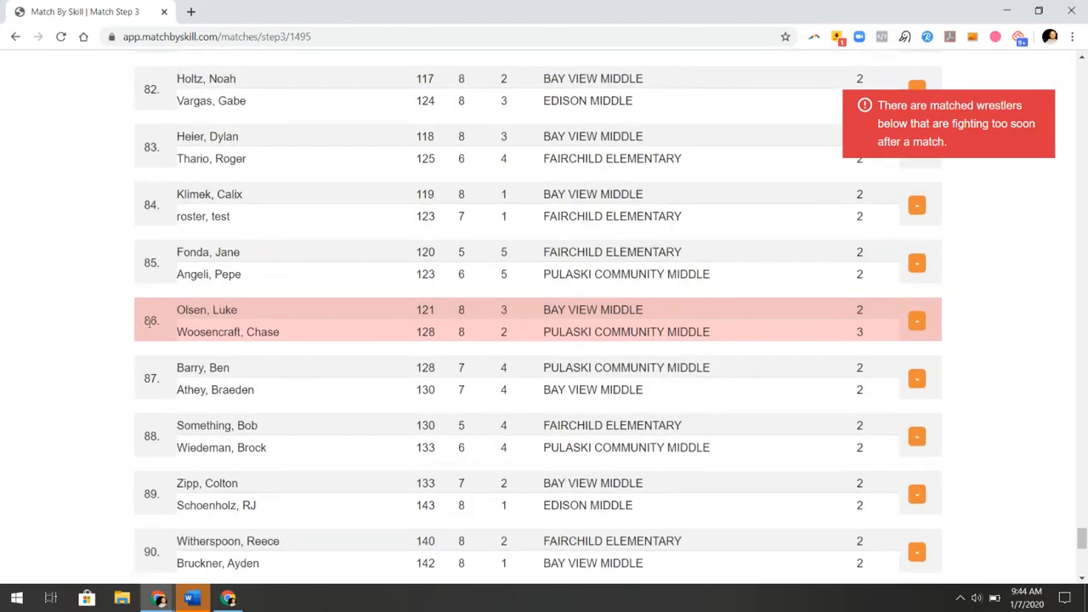
Drag the flagged 121 lb vs 128 lb bout through 47 and 55 to position 62
drag(150, 320, 230, 194)
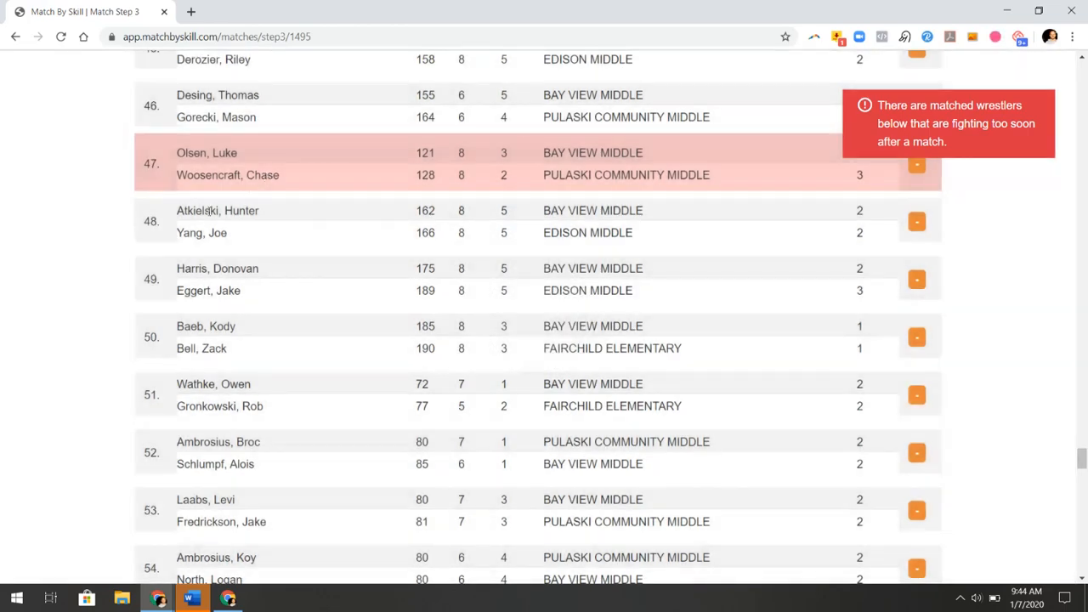
scroll(216, 255, up, 3)
scroll(219, 274, down, 2)
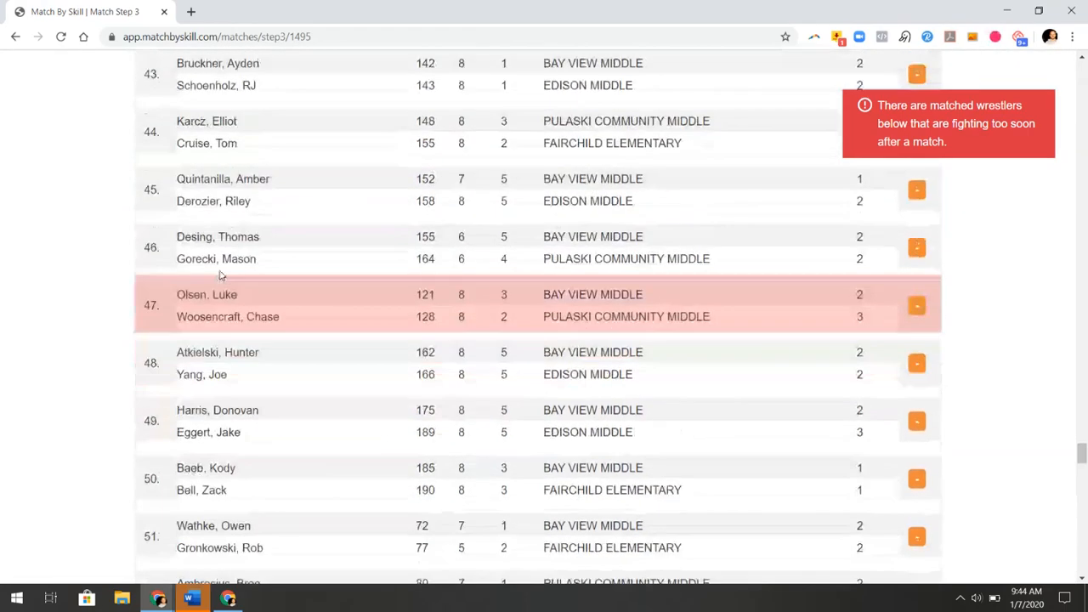
drag(164, 307, 593, 586)
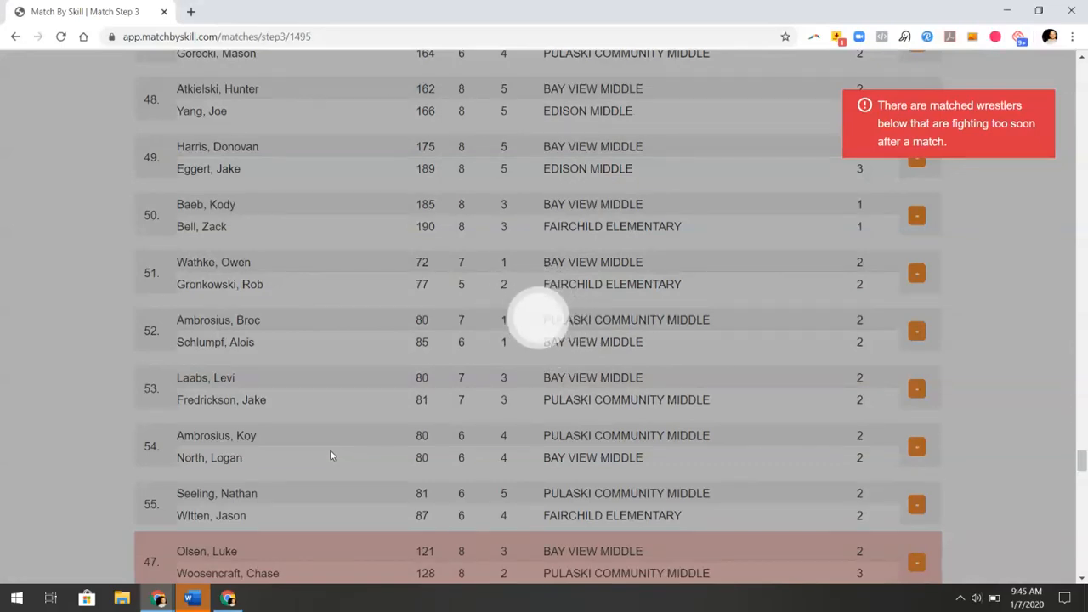
scroll(331, 455, down, 5)
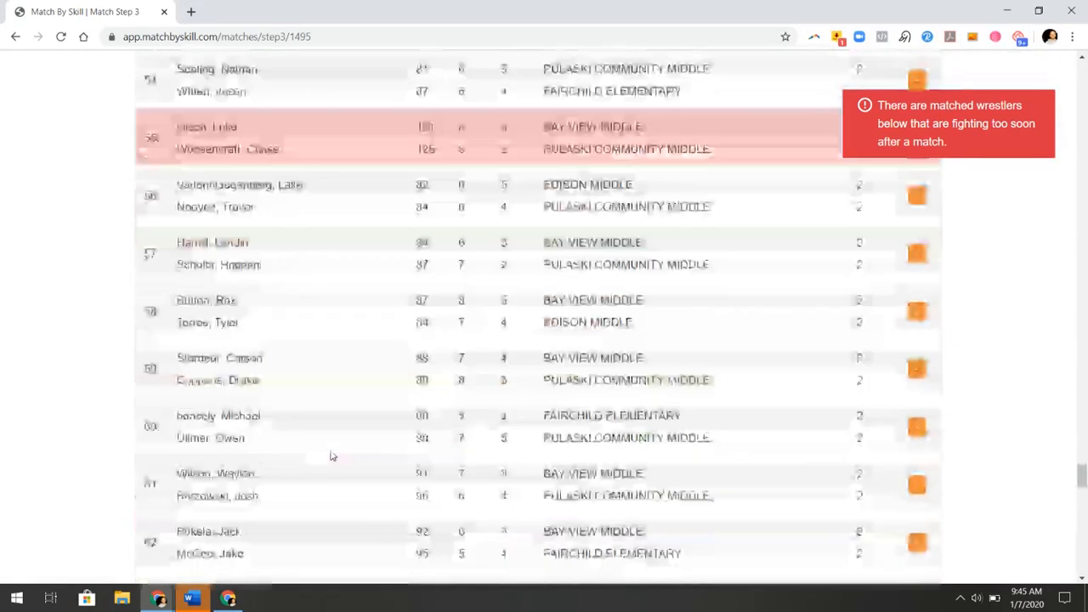
drag(166, 140, 204, 571)
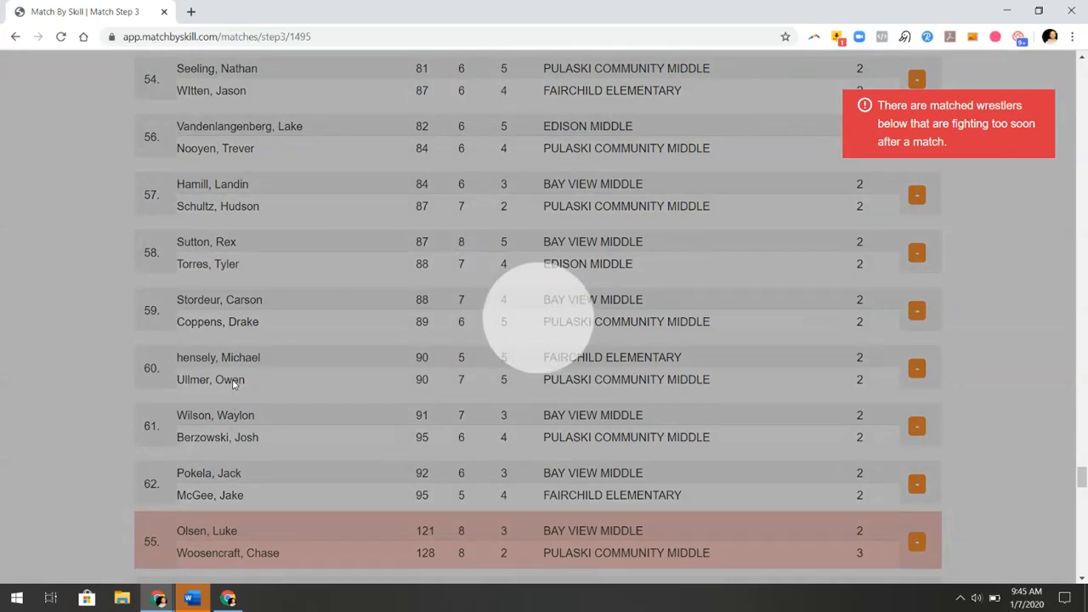
scroll(233, 382, down, 3)
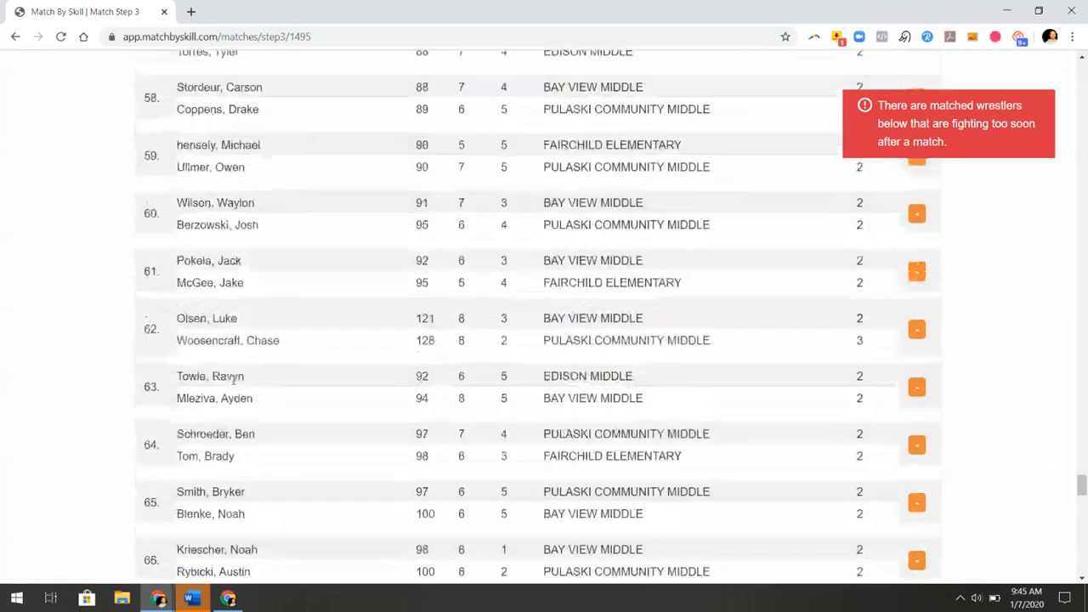
scroll(322, 397, down, 10)
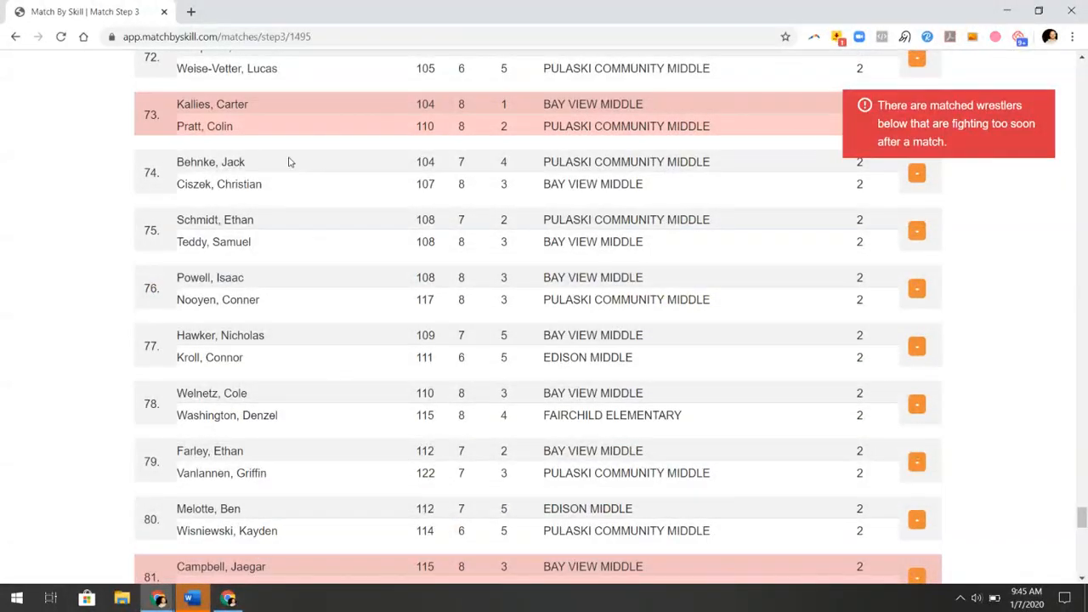
scroll(281, 215, up, 5)
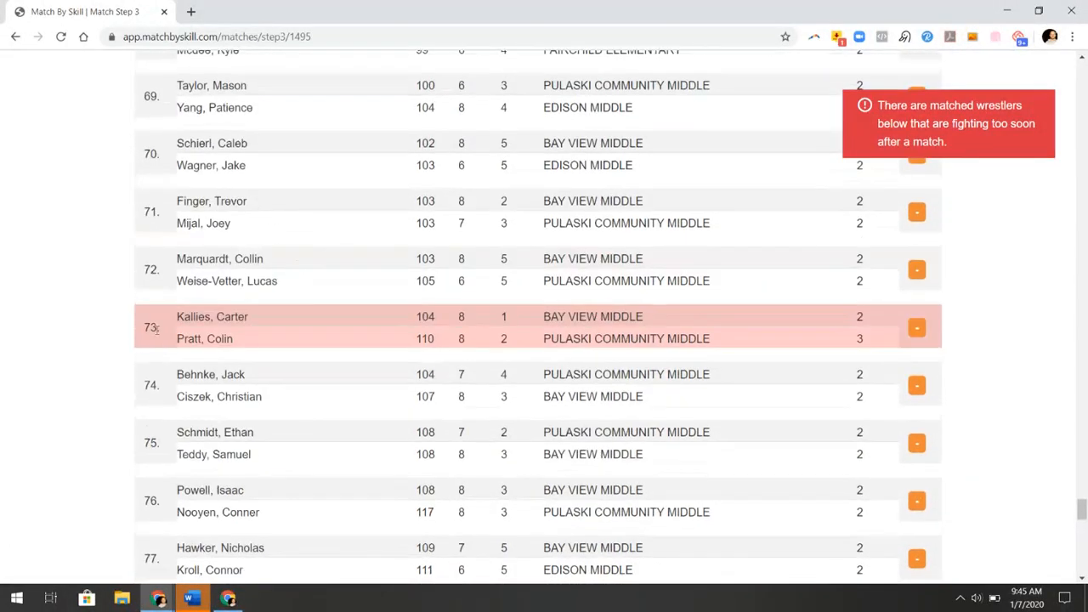
Move flagged bouts 73 and 81 earlier so they sit unflagged at 54 and 61
drag(155, 329, 179, 172)
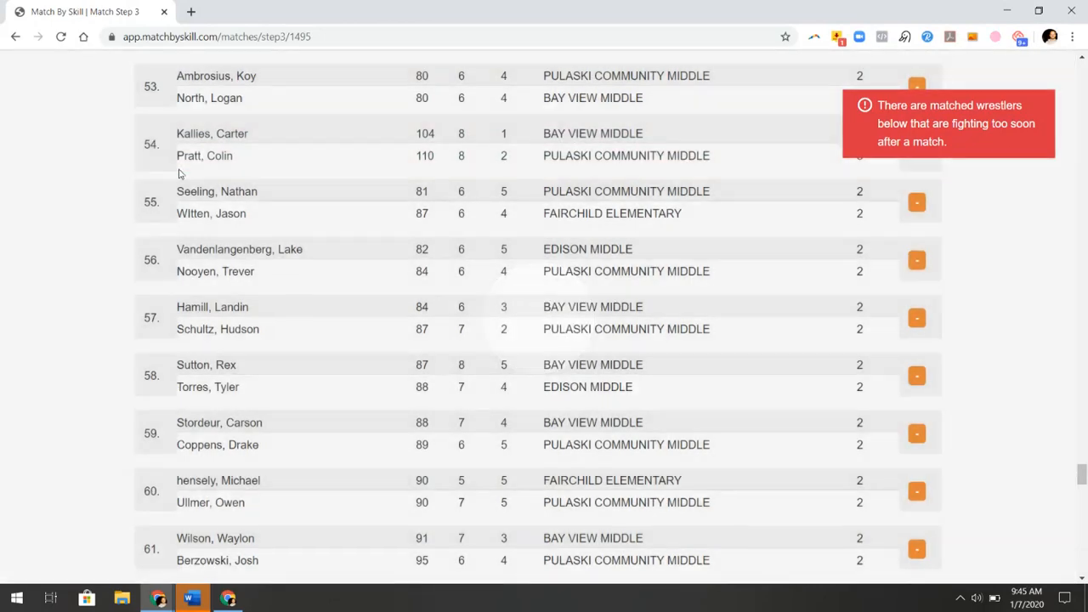
scroll(229, 242, down, 10)
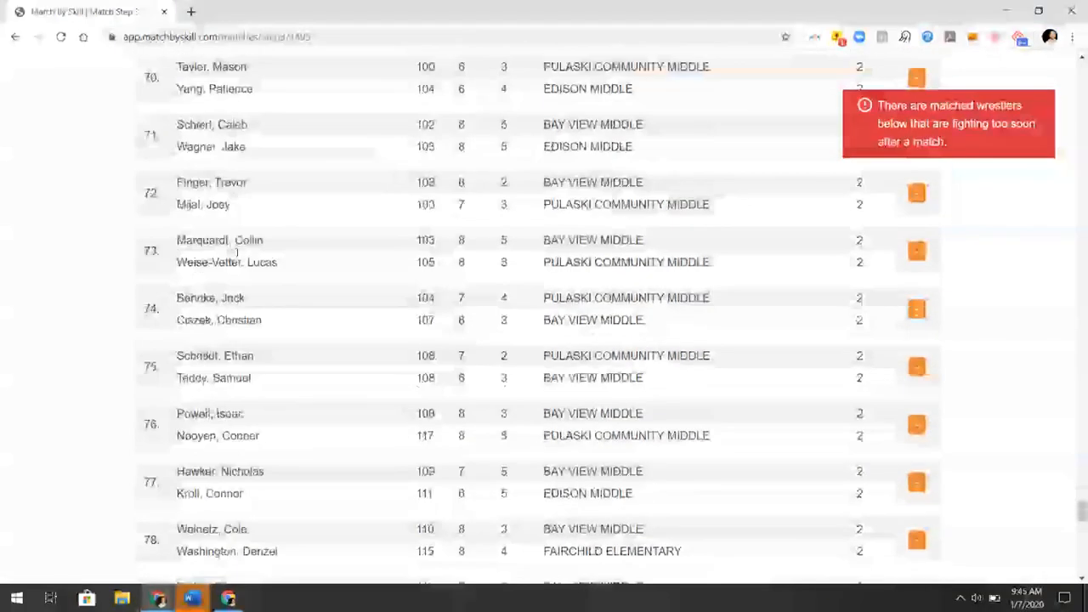
scroll(237, 251, down, 6)
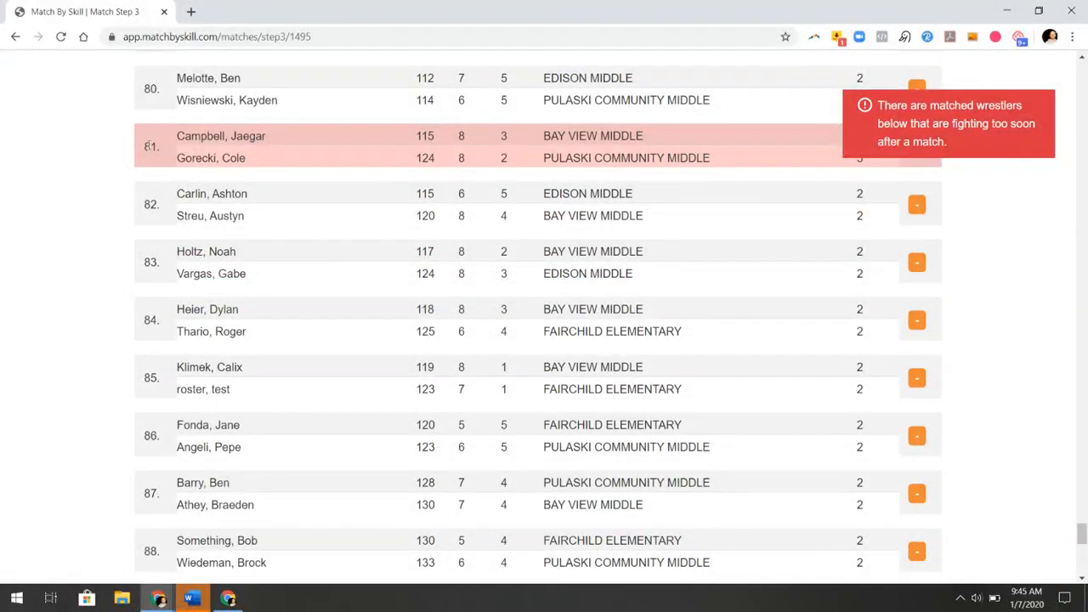
drag(147, 152, 142, 118)
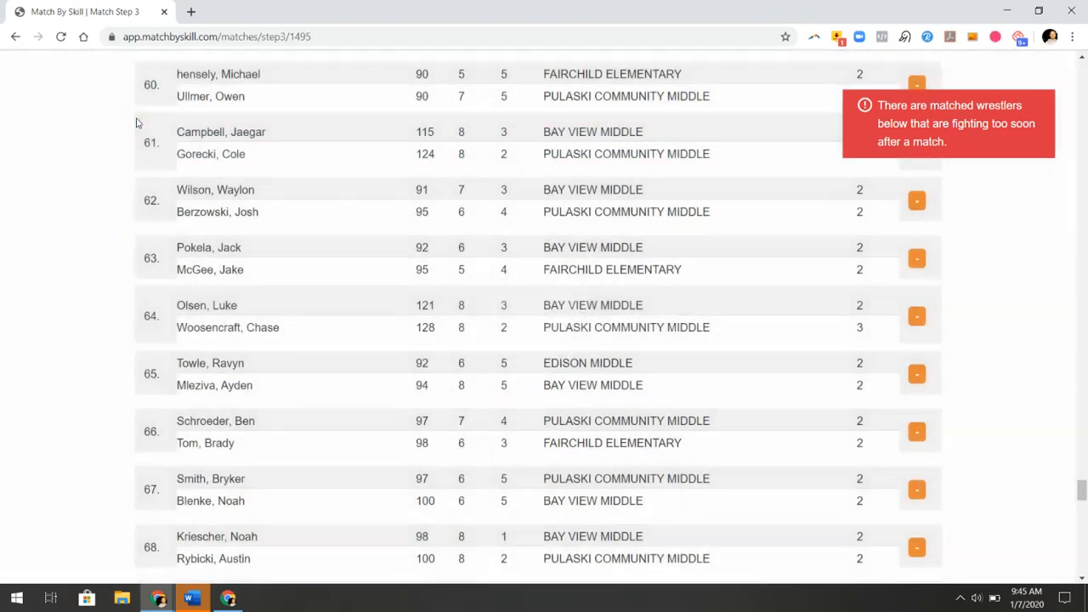
Move the flagged 140 lb vs 140 lb bout from 91 up to position 52
scroll(265, 305, down, 12)
scroll(265, 305, down, 6)
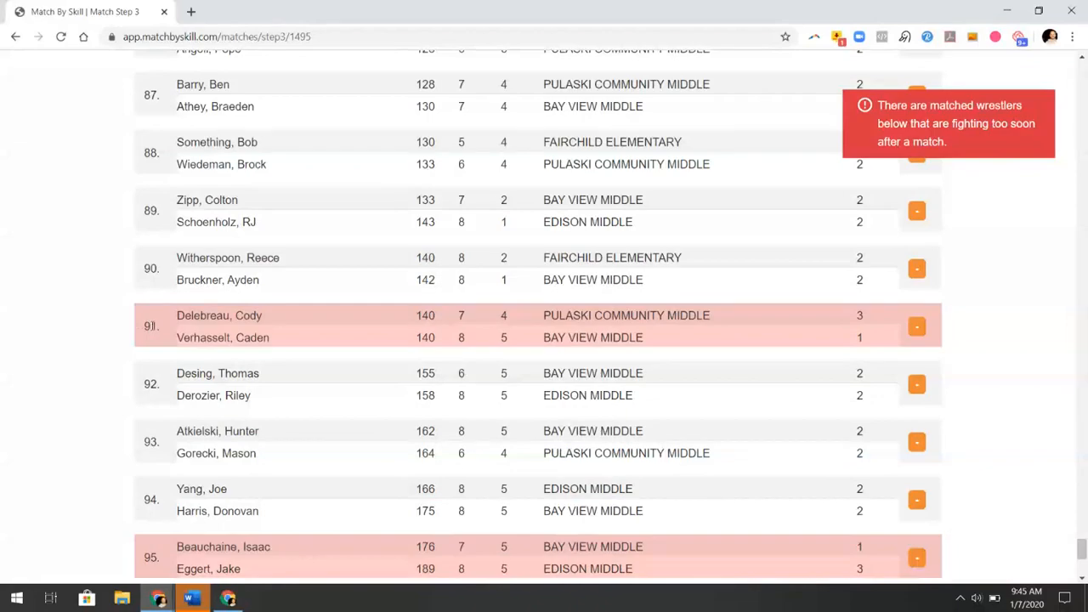
drag(153, 327, 158, 66)
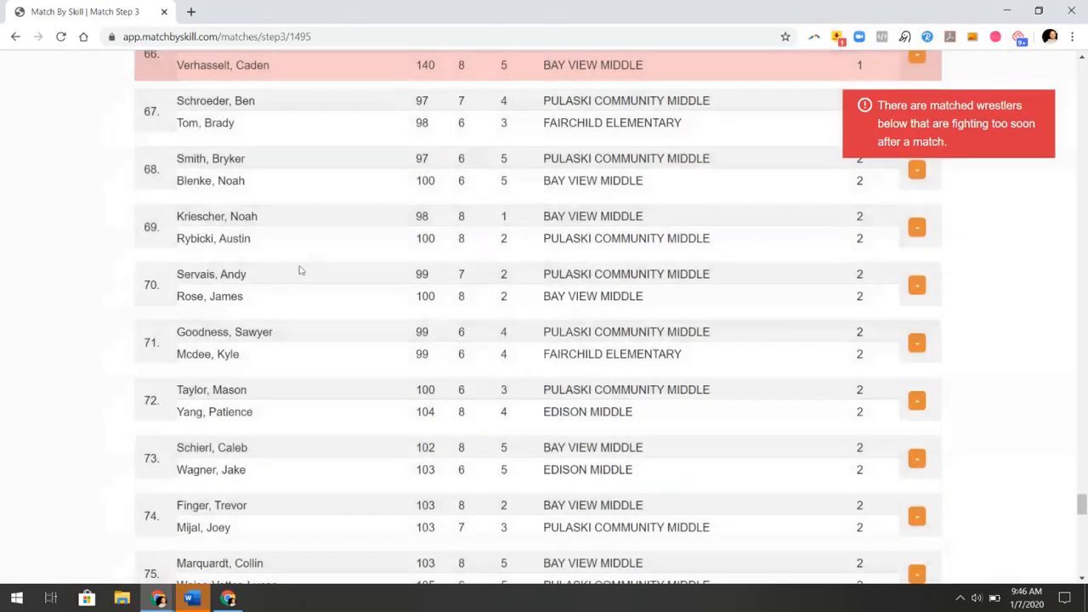
scroll(289, 275, up, 4)
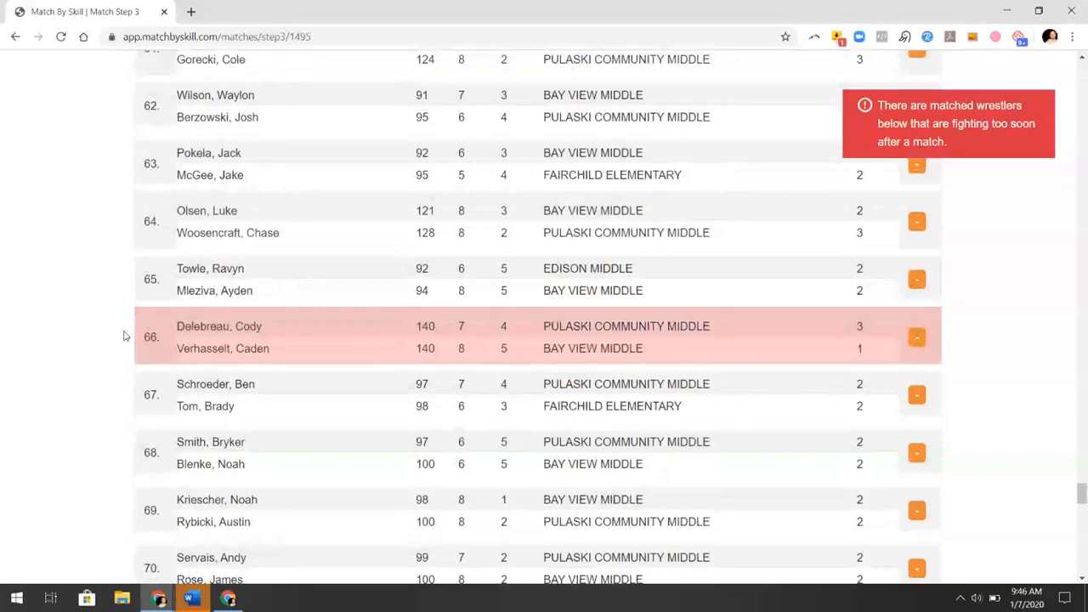
drag(150, 338, 184, 110)
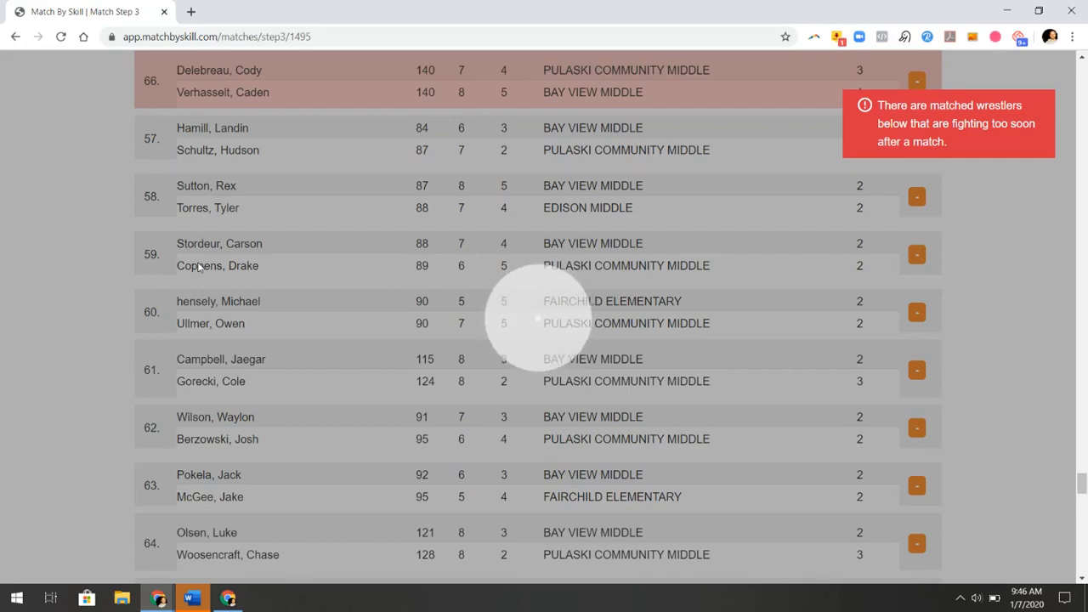
scroll(208, 280, up, 5)
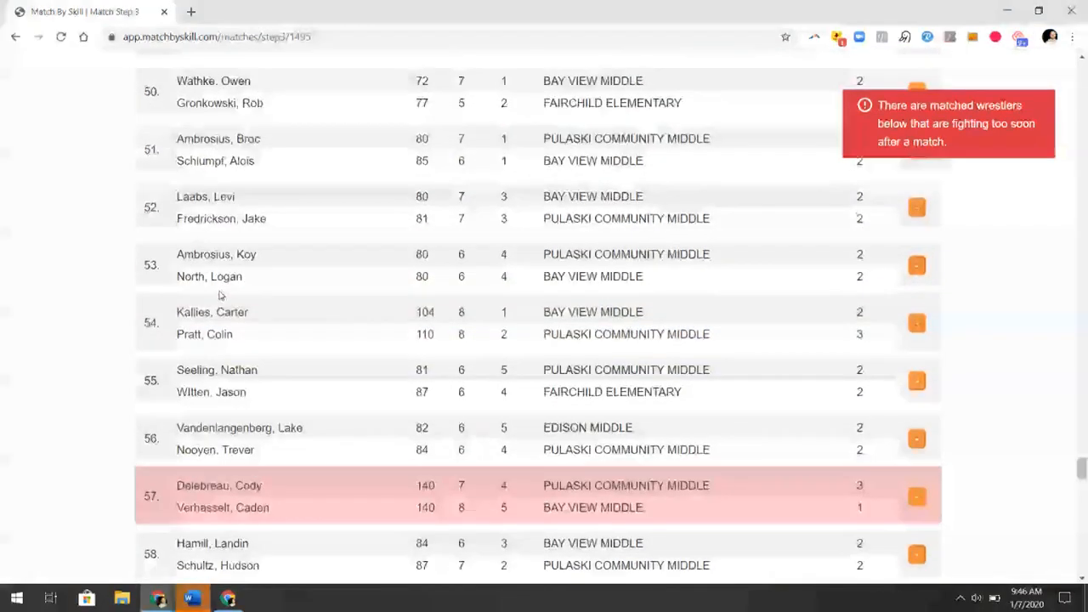
scroll(219, 295, down, 1)
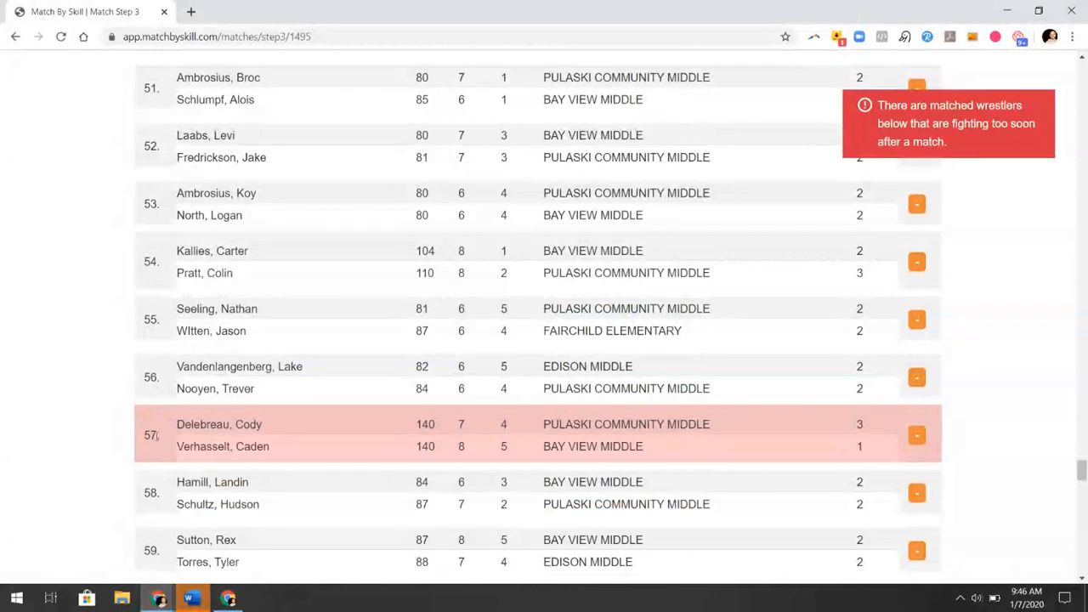
drag(153, 436, 130, 127)
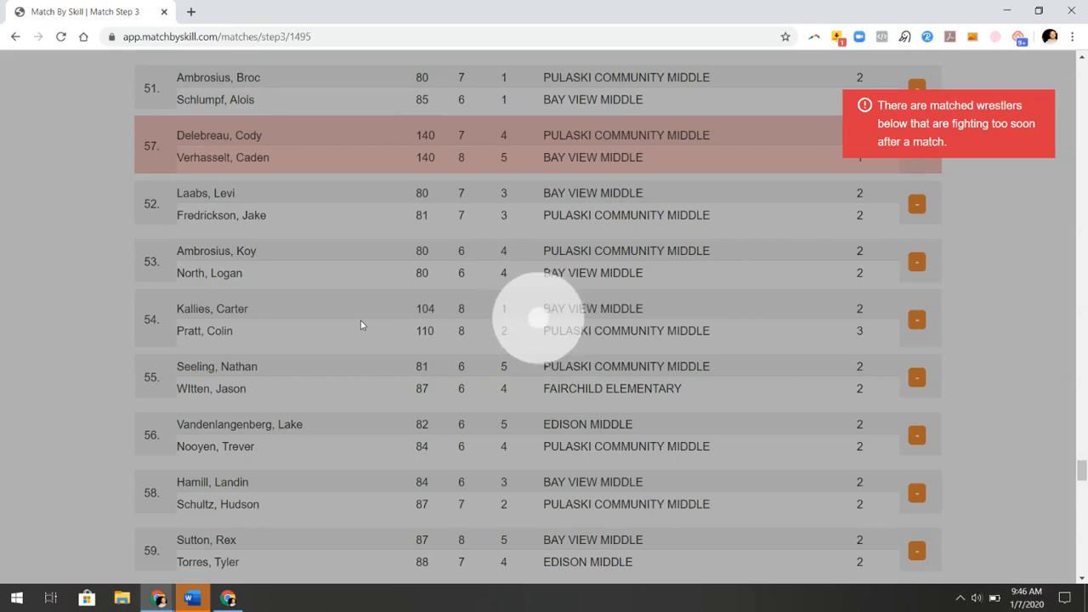
scroll(361, 323, up, 3)
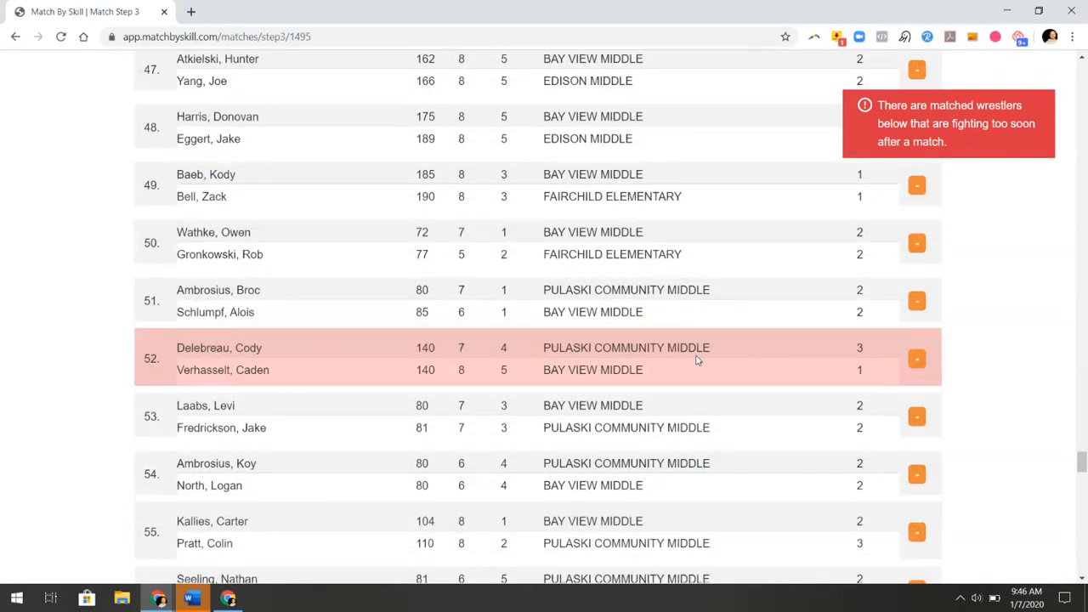
Find 'delebreau' in the list and move match 42 near the top, clearing match 52's flag
key(ctrl+f)
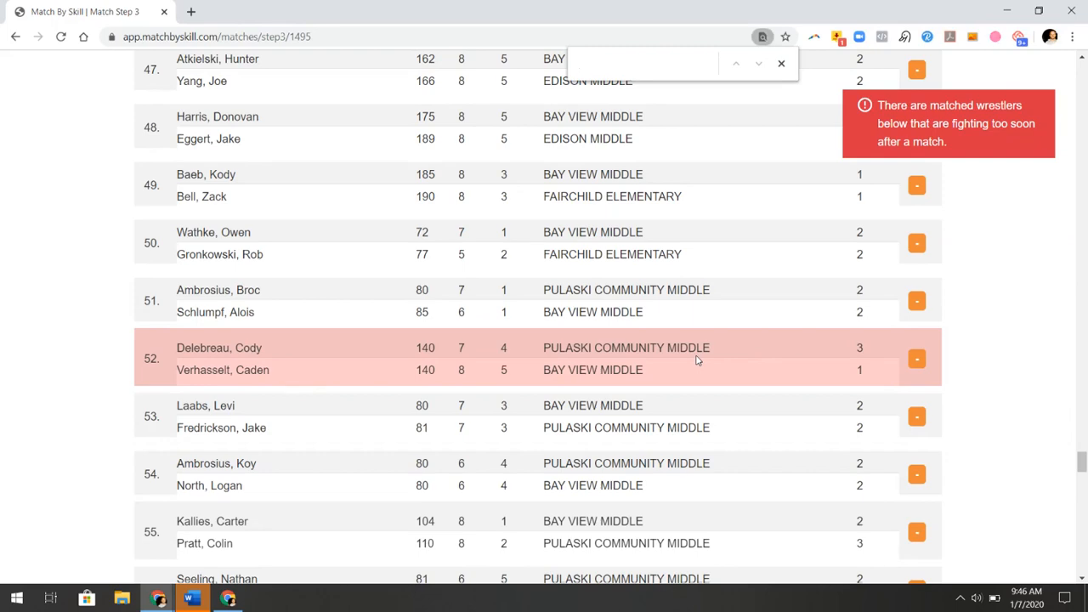
text(delebreau)
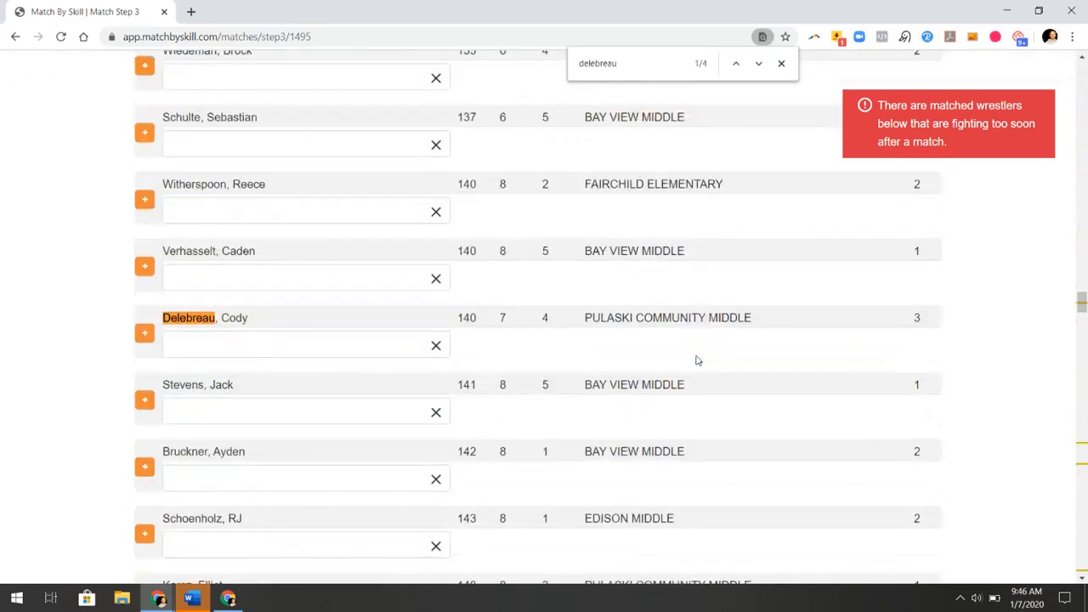
key(Return)
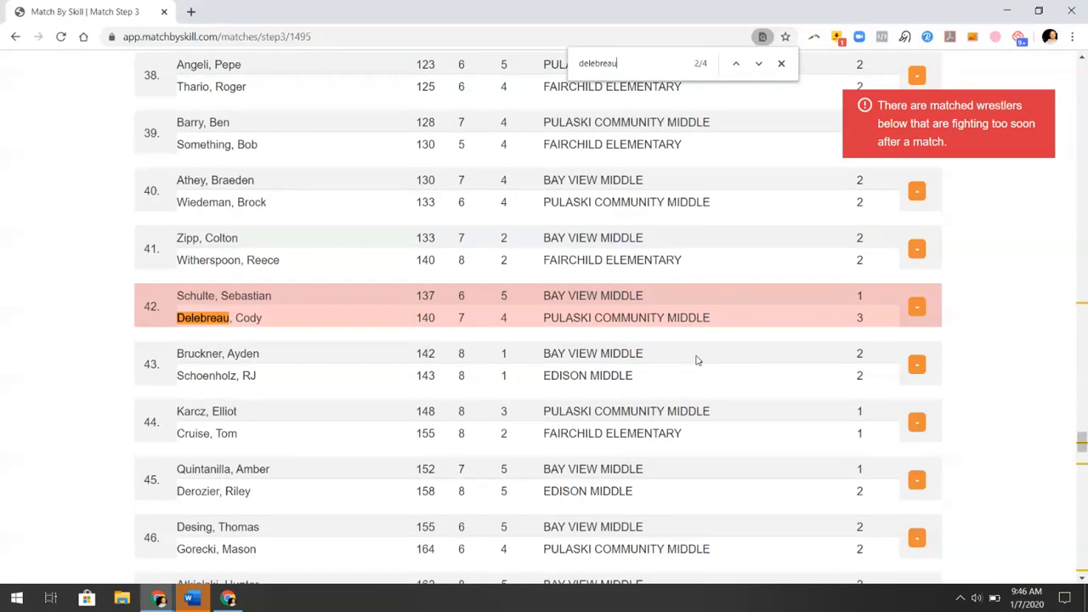
key(Return)
key(Return)
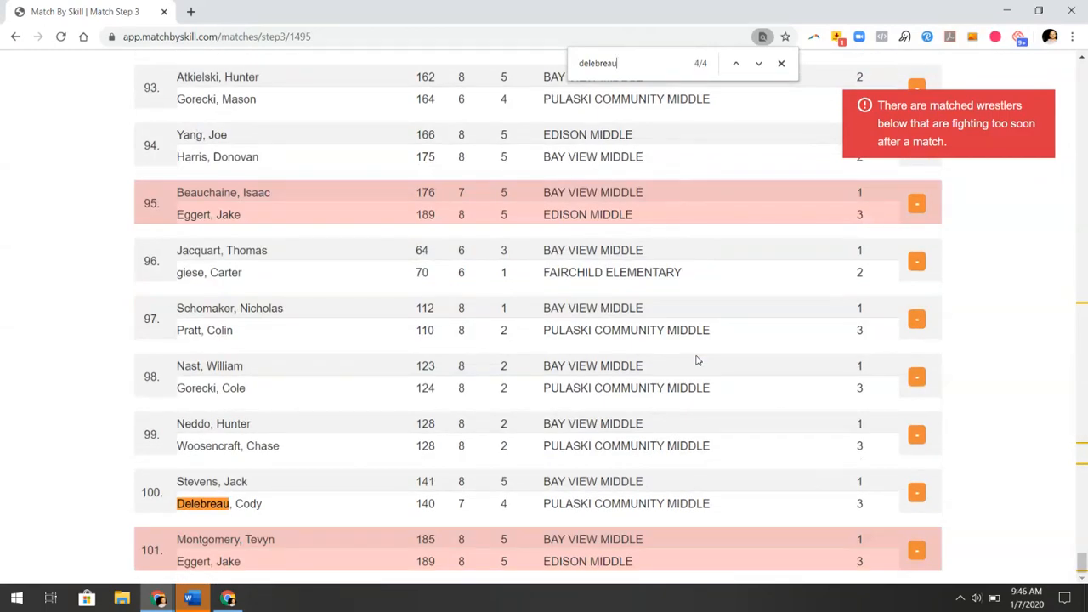
key(Return)
key(Return)
key(Return)
key(Return)
key(Return)
key(Return)
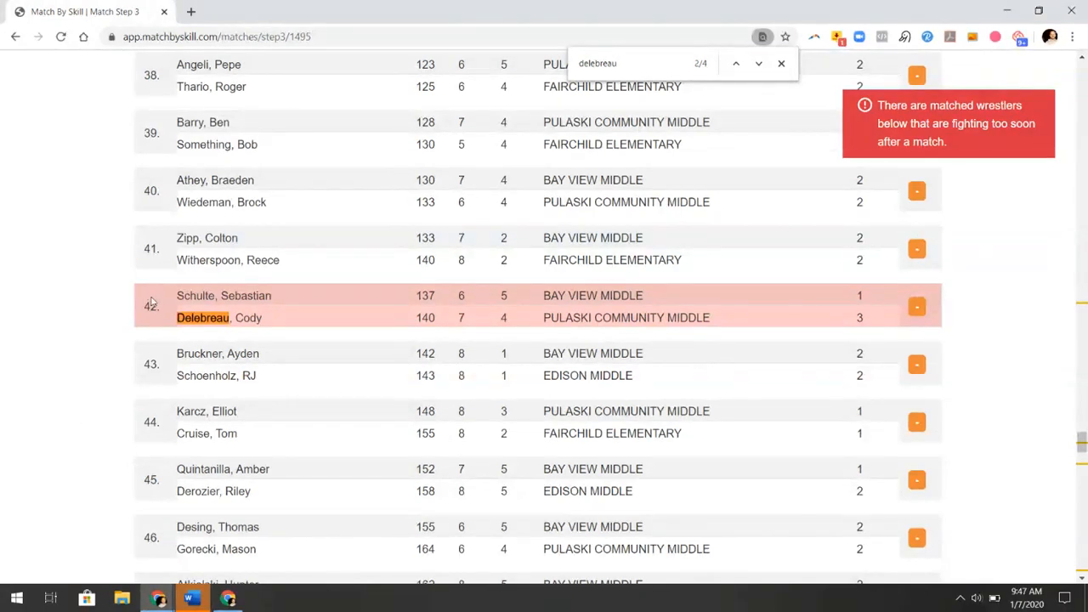
drag(152, 306, 212, 61)
drag(212, 61, 178, 138)
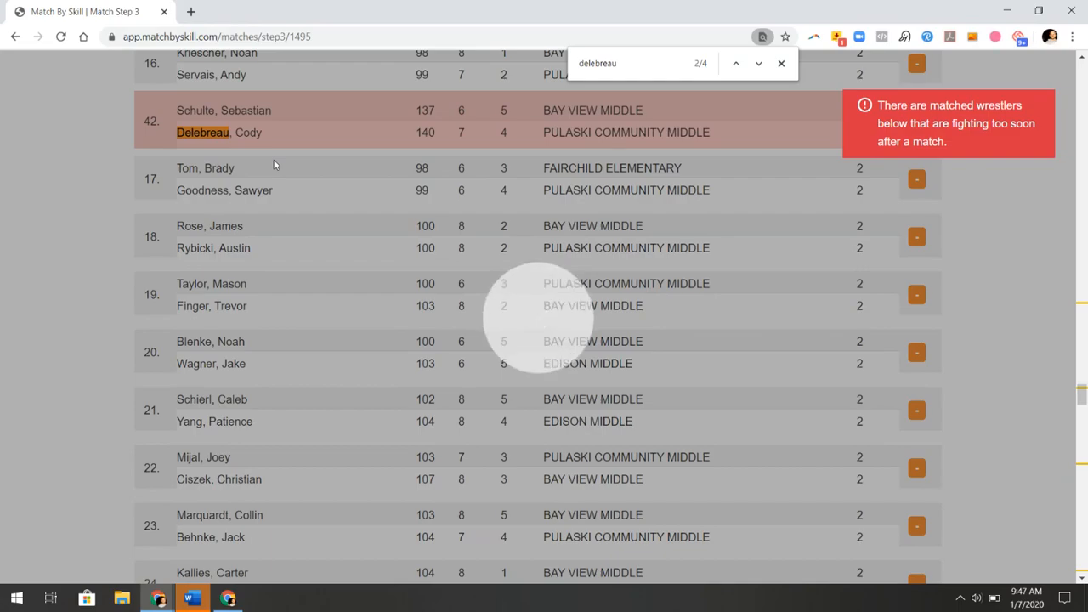
Move the flagged 176 lb vs 189 lb bout from 95 up to position 54
scroll(304, 244, down, 19)
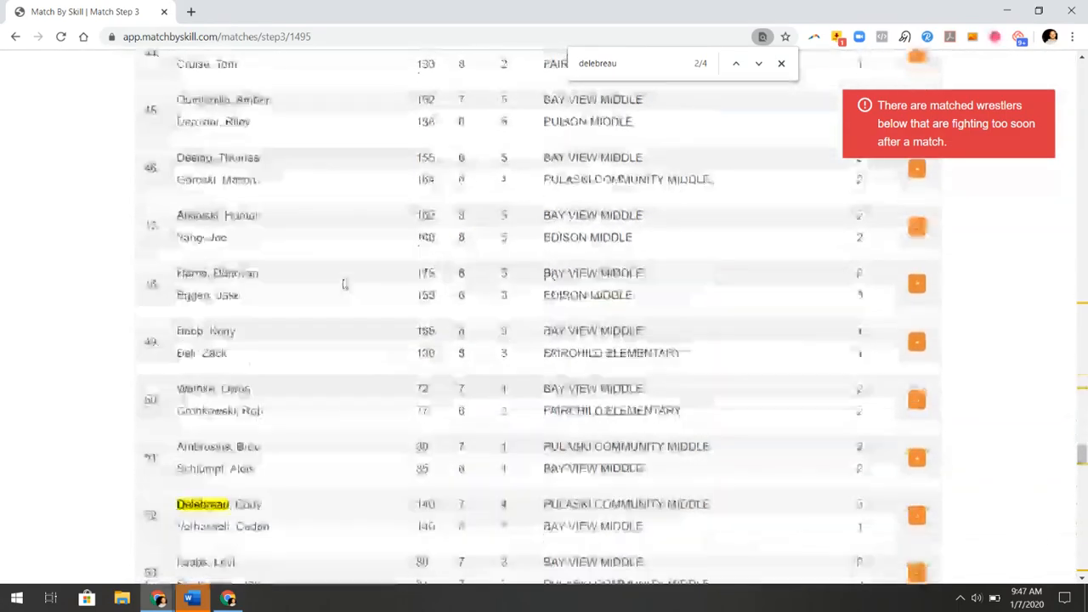
scroll(344, 285, down, 20)
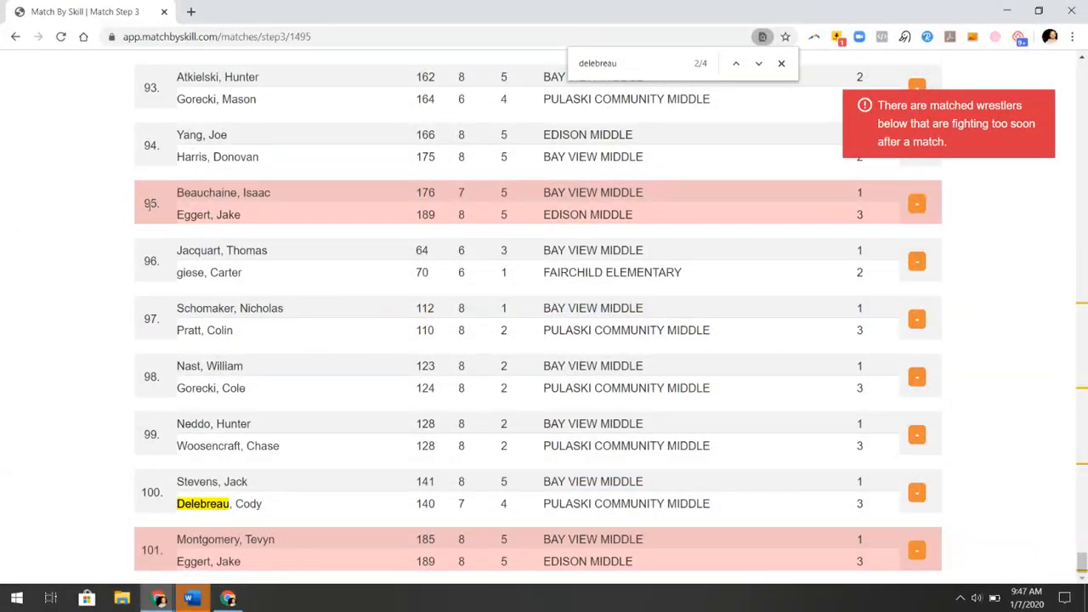
drag(148, 204, 159, 244)
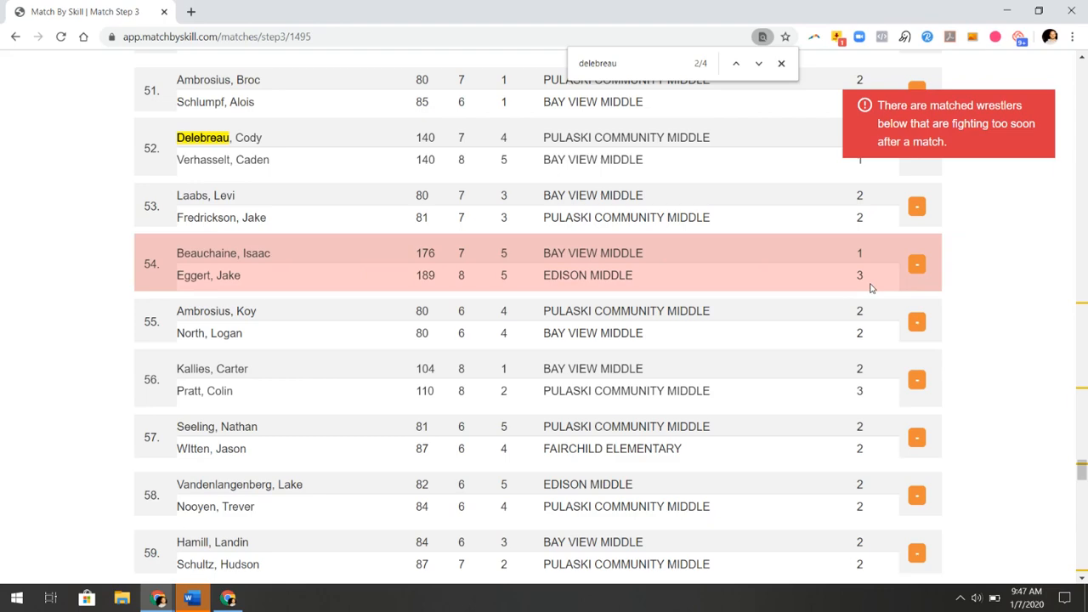
Find 'eggert' and move the Harris–Eggert bout from position 48 up to 12
text(egger)
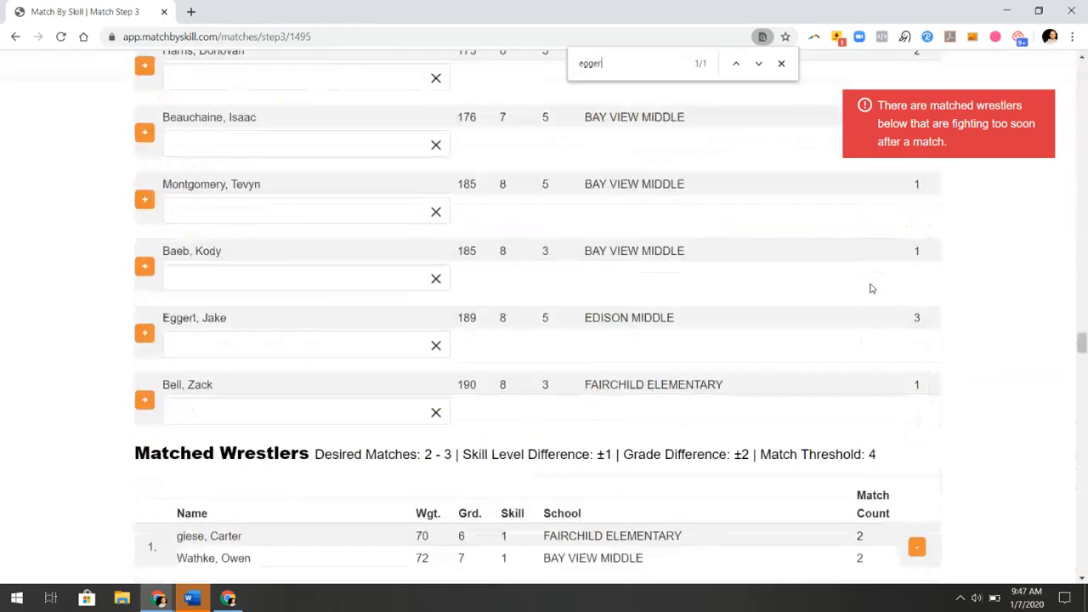
text(t)
key(Return)
key(Return)
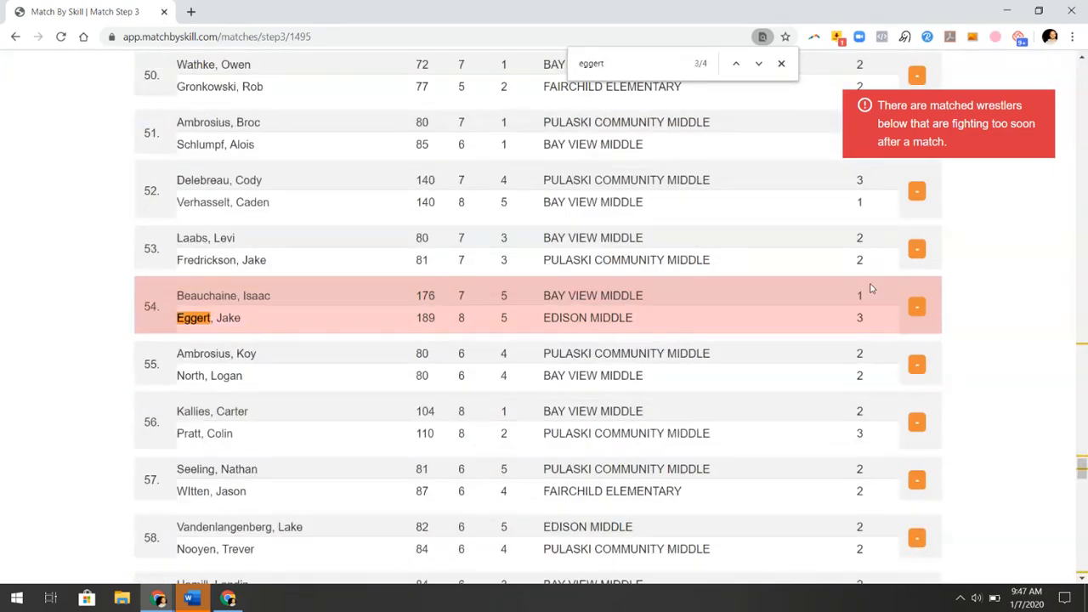
key(Return)
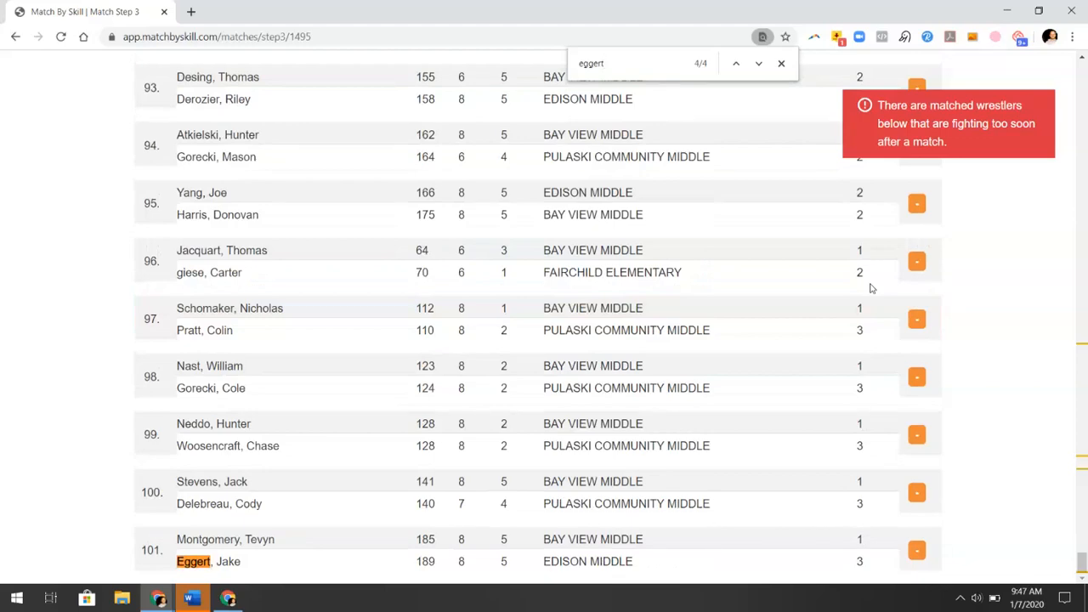
key(Return)
key(Return)
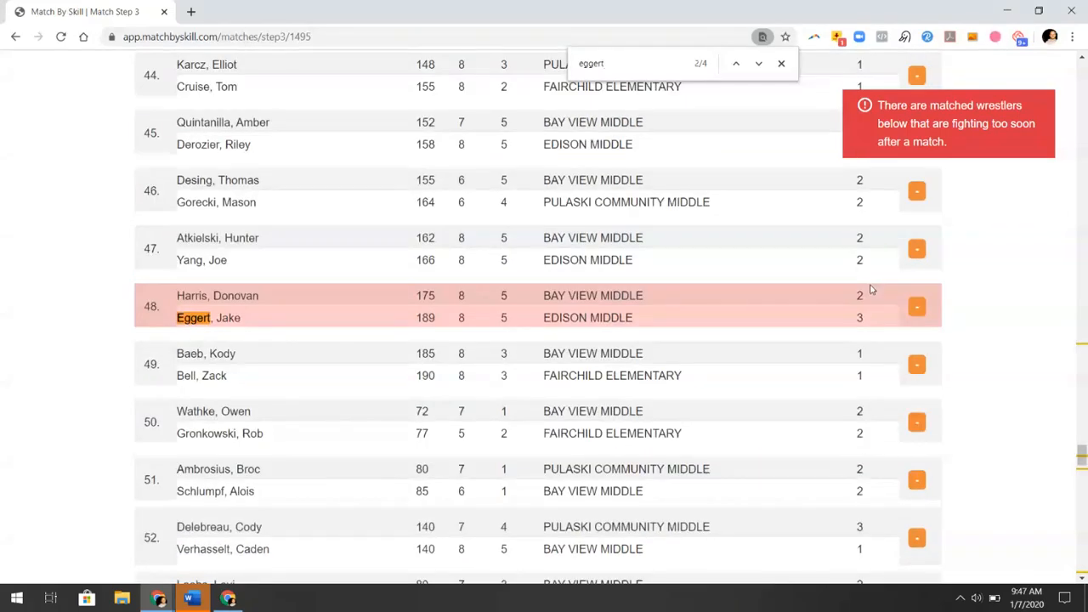
drag(149, 307, 195, 292)
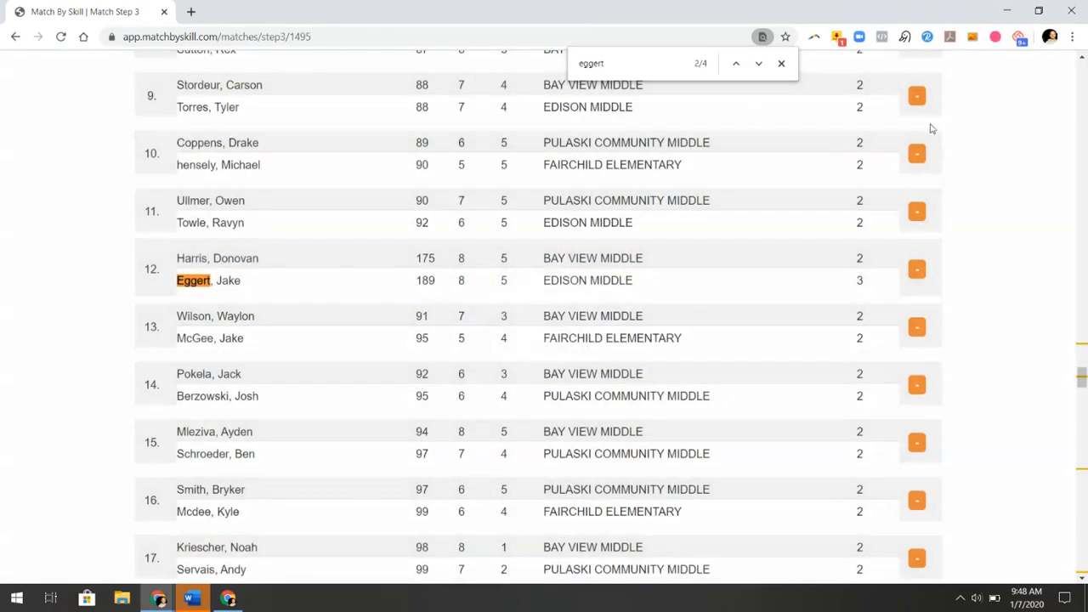
scroll(643, 271, up, 13)
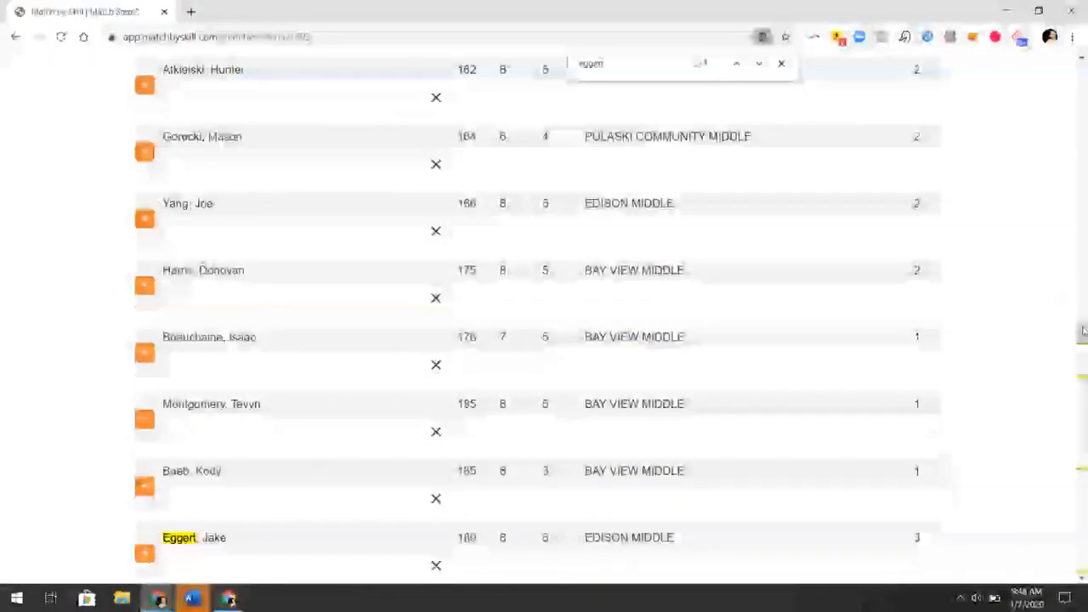
drag(1082, 334, 1082, 72)
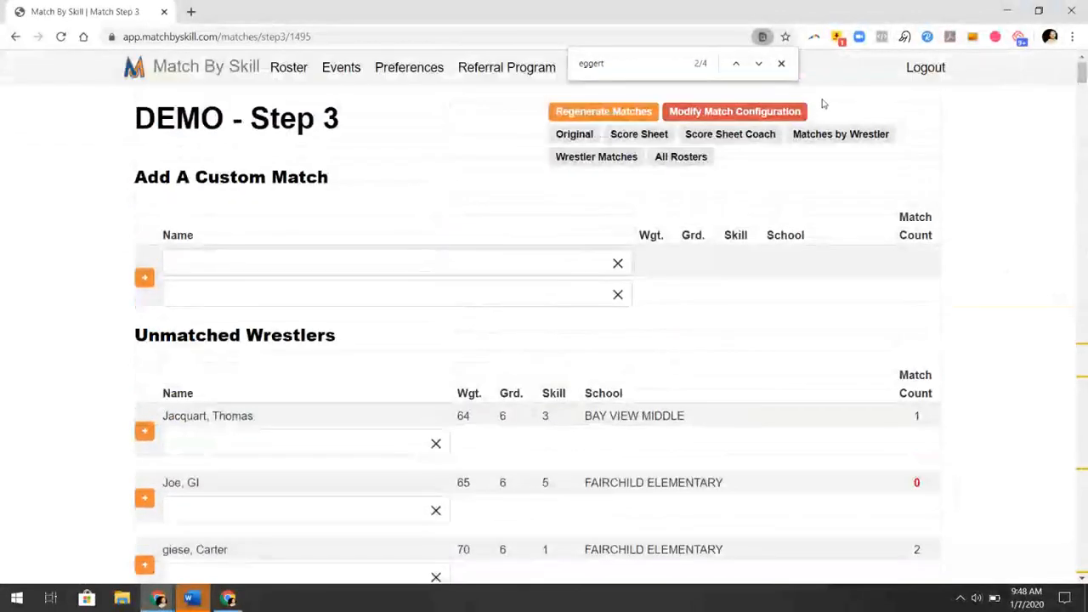
Export the DEMO score sheet as a 13-page PDF and return to Match By Skill
click(638, 134)
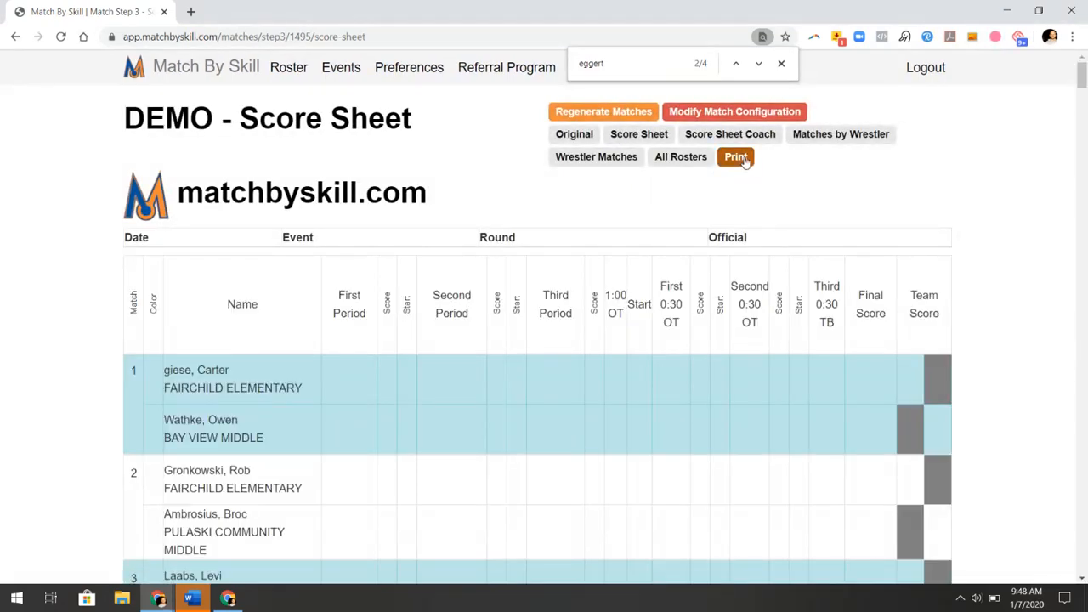
click(736, 157)
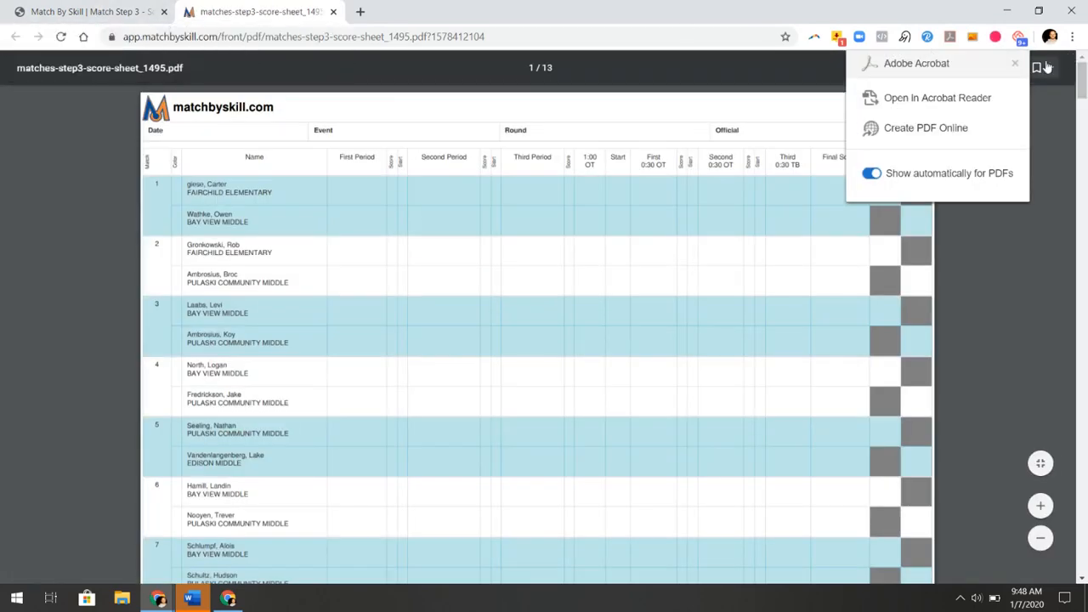
click(1015, 65)
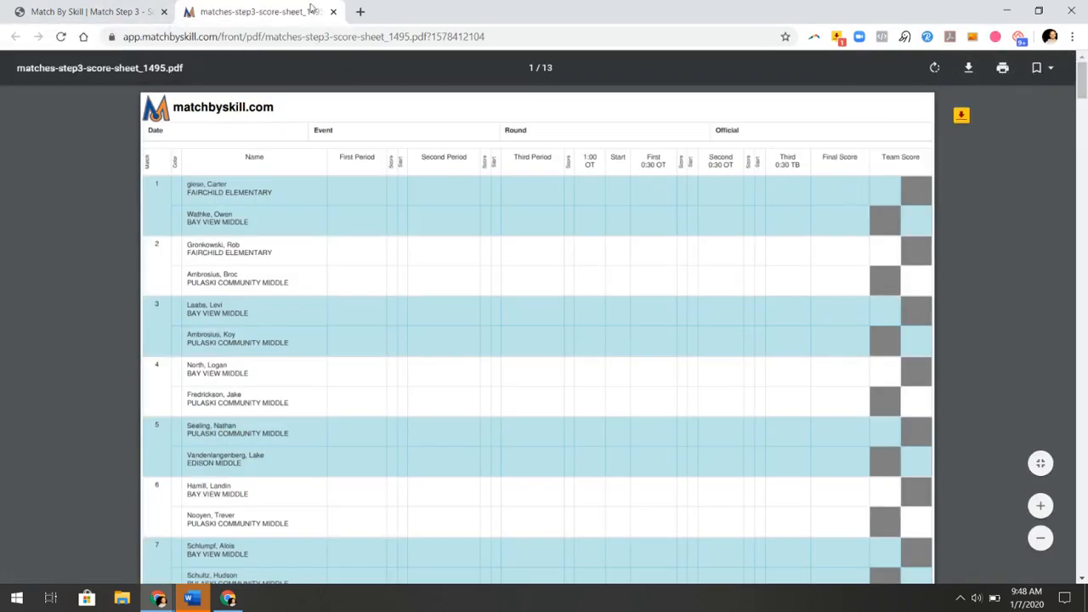
click(118, 18)
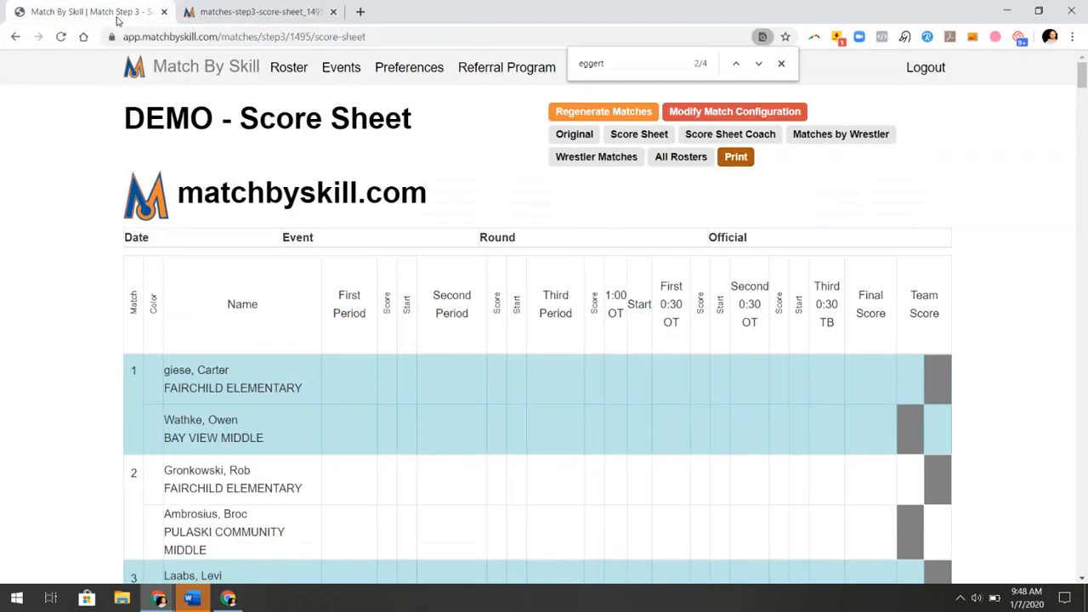
Export the coach score sheet as a 17-page PDF
click(739, 136)
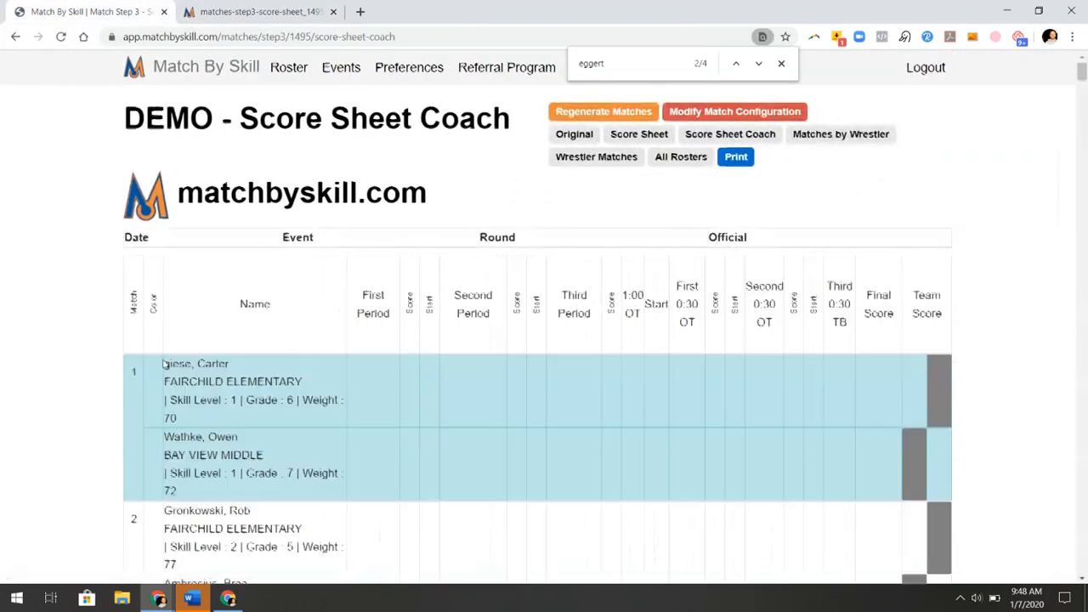
click(744, 162)
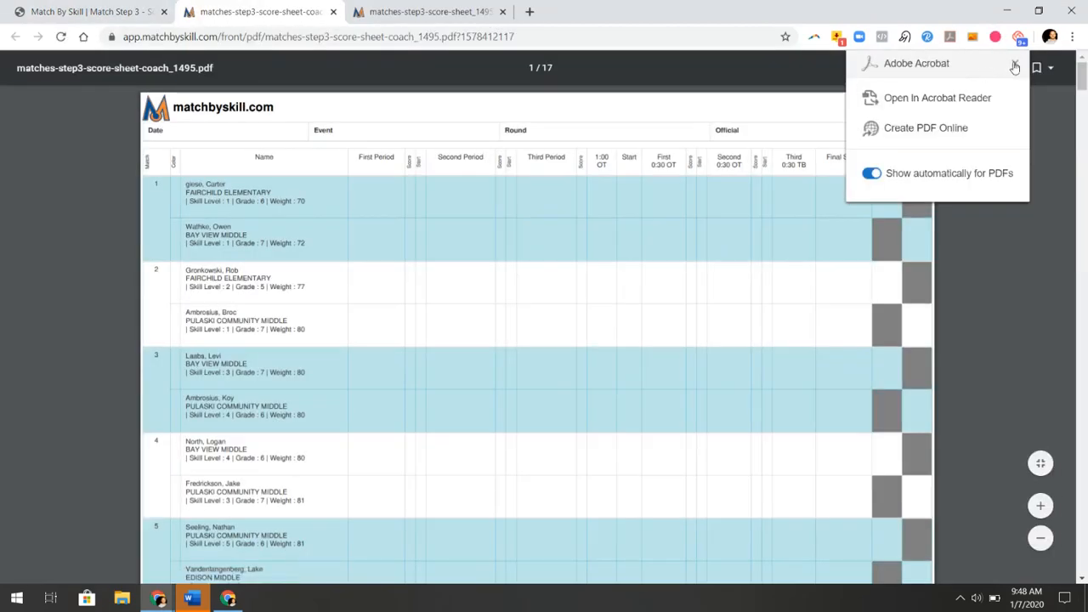
click(1015, 66)
click(96, 9)
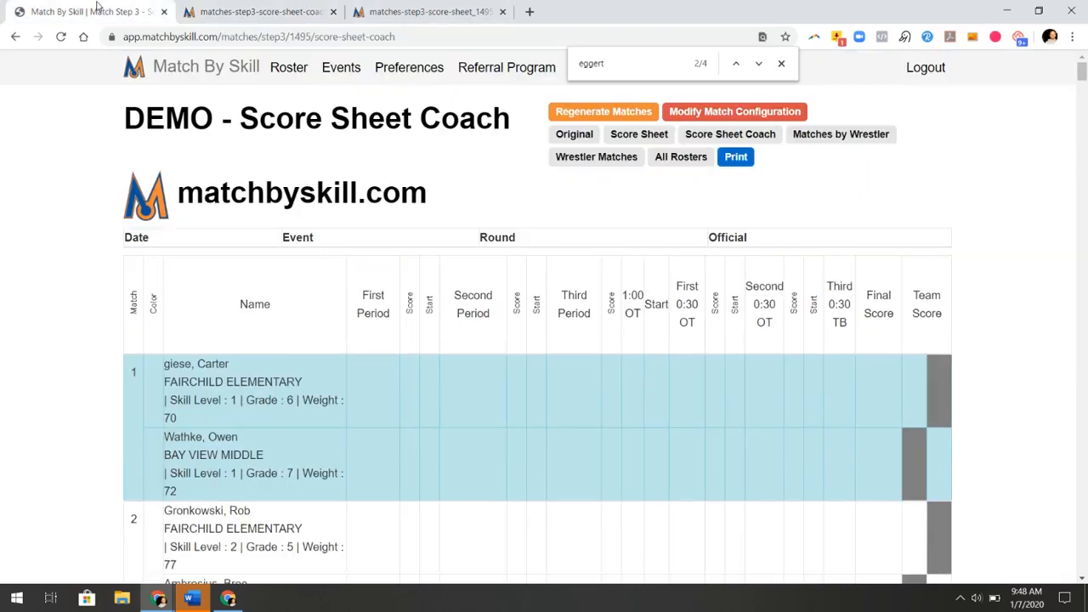
Export the Matches By Wrestler list as a 6-page PDF
click(837, 134)
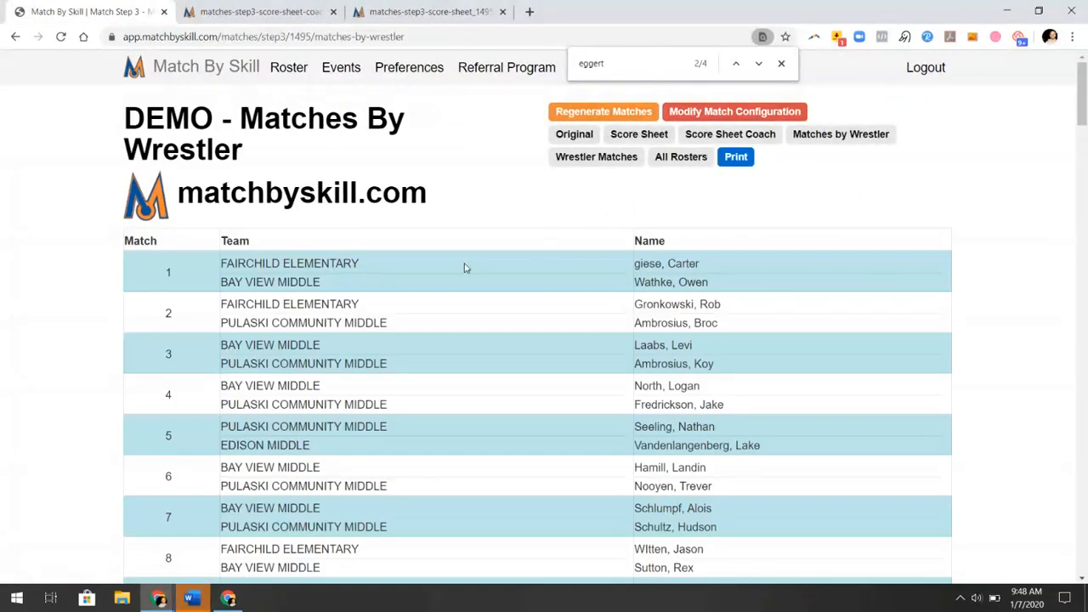
click(744, 164)
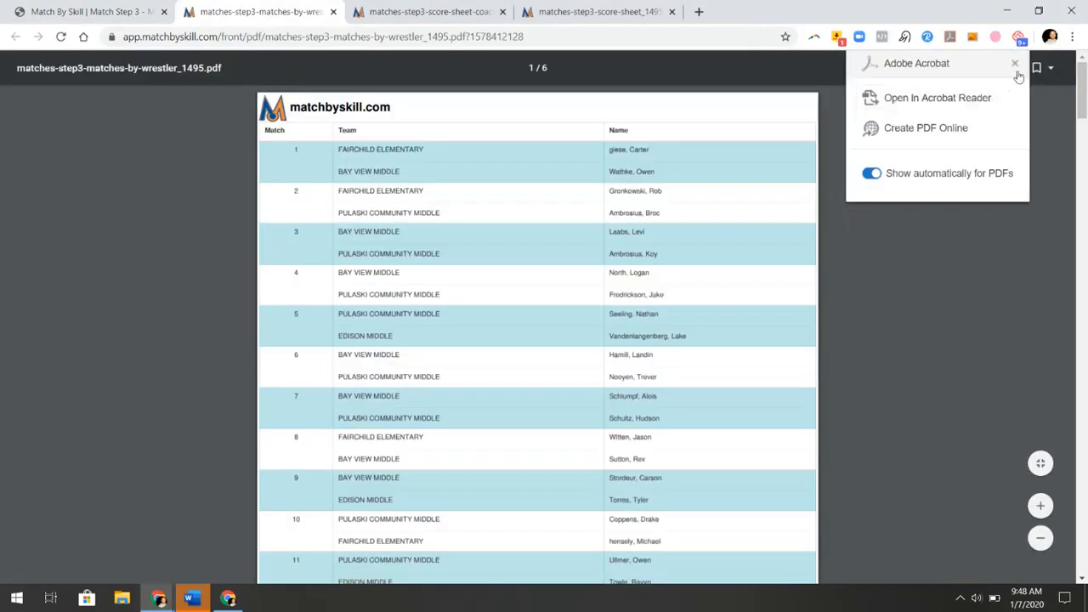
click(1015, 65)
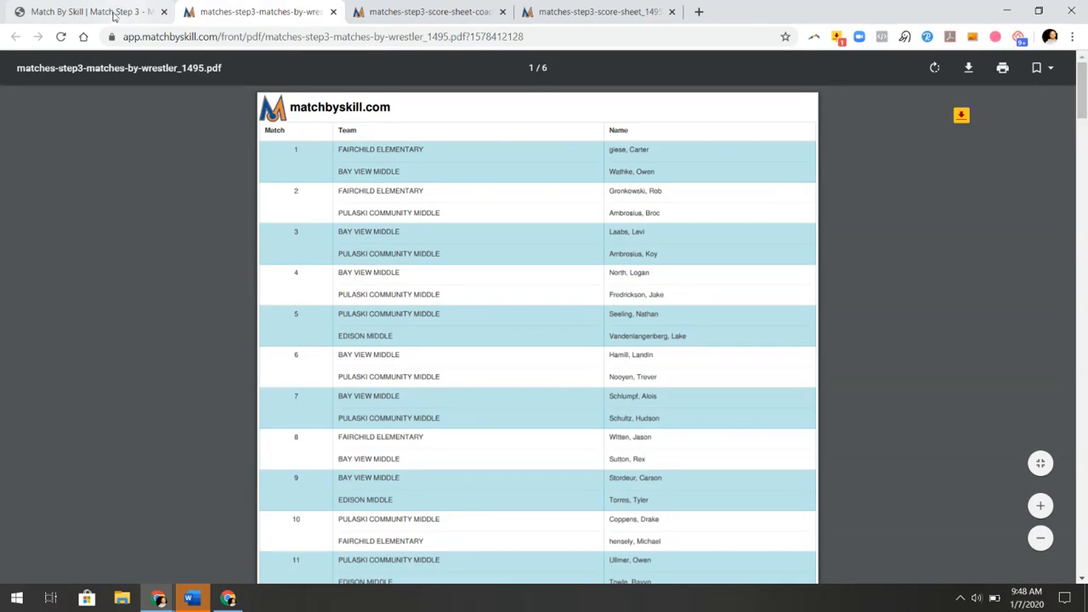
click(114, 13)
Export Wrestler Matches as a 5-page PDF, then show the All Roster page
click(622, 161)
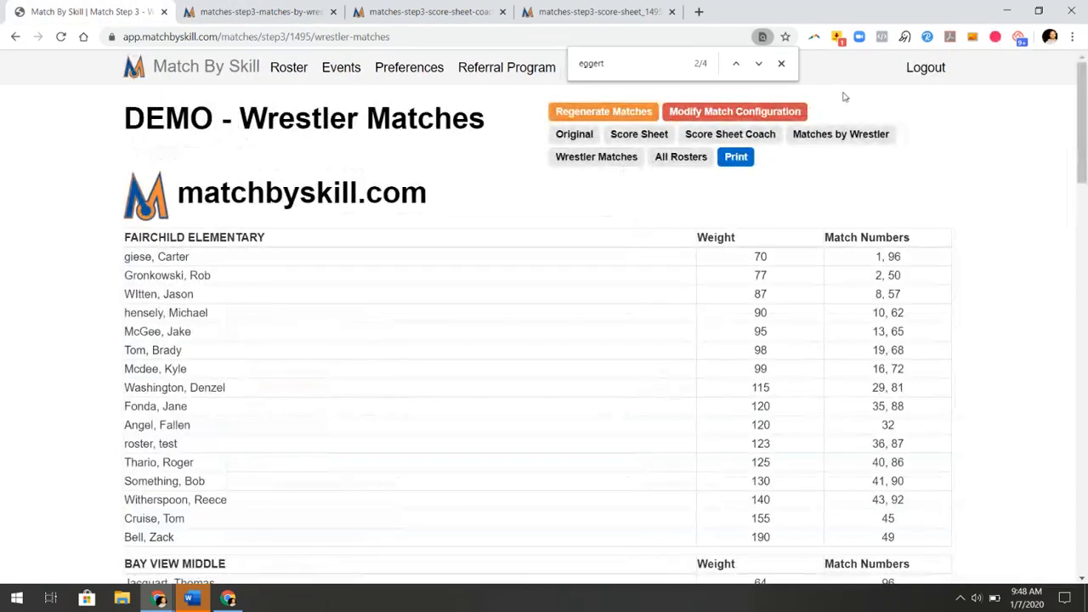
click(736, 158)
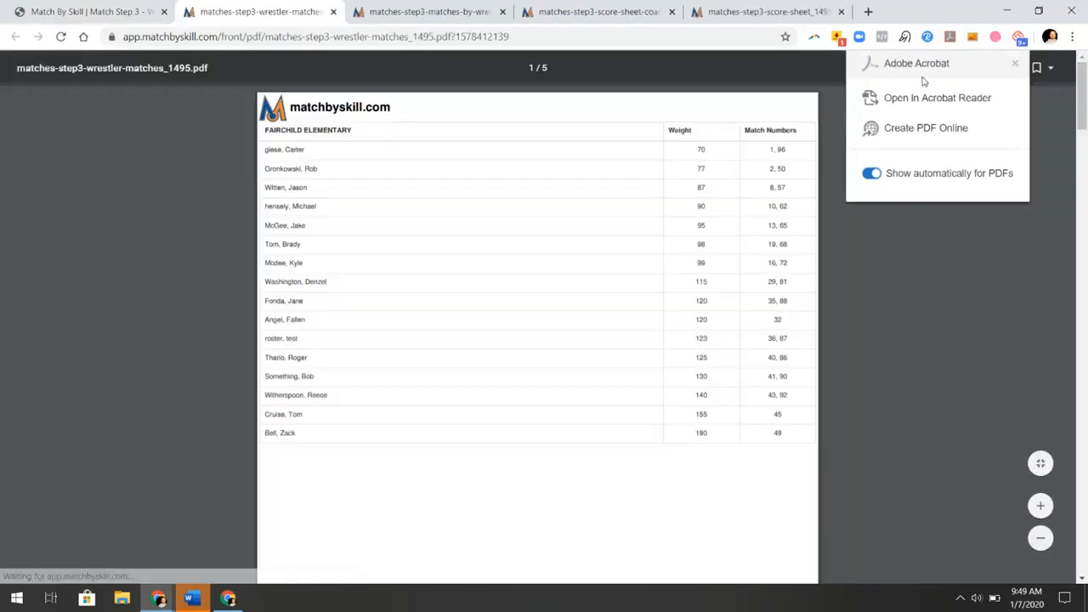
click(1014, 66)
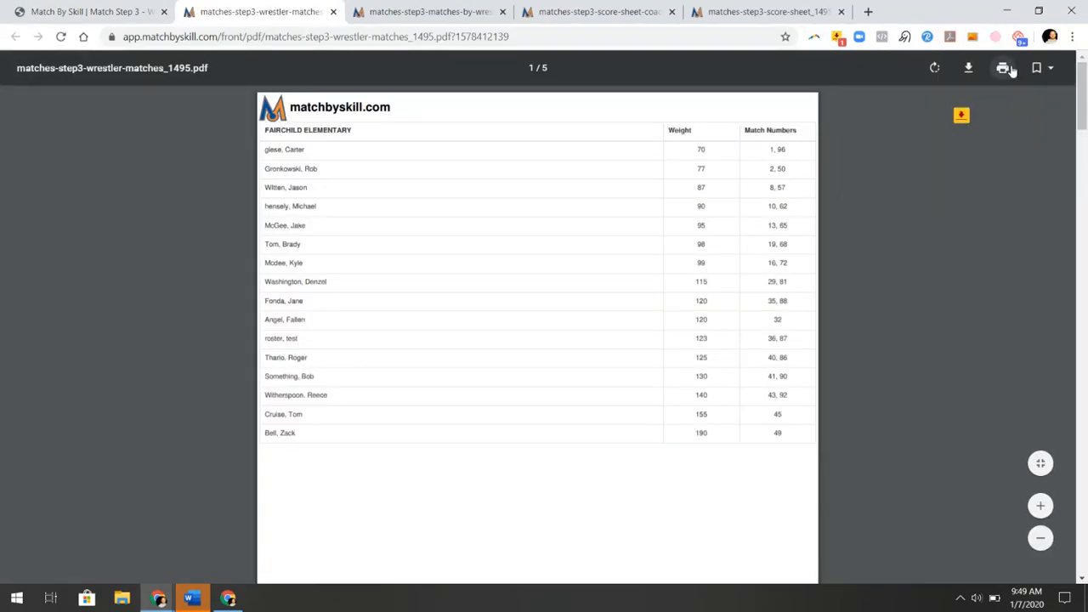
click(127, 12)
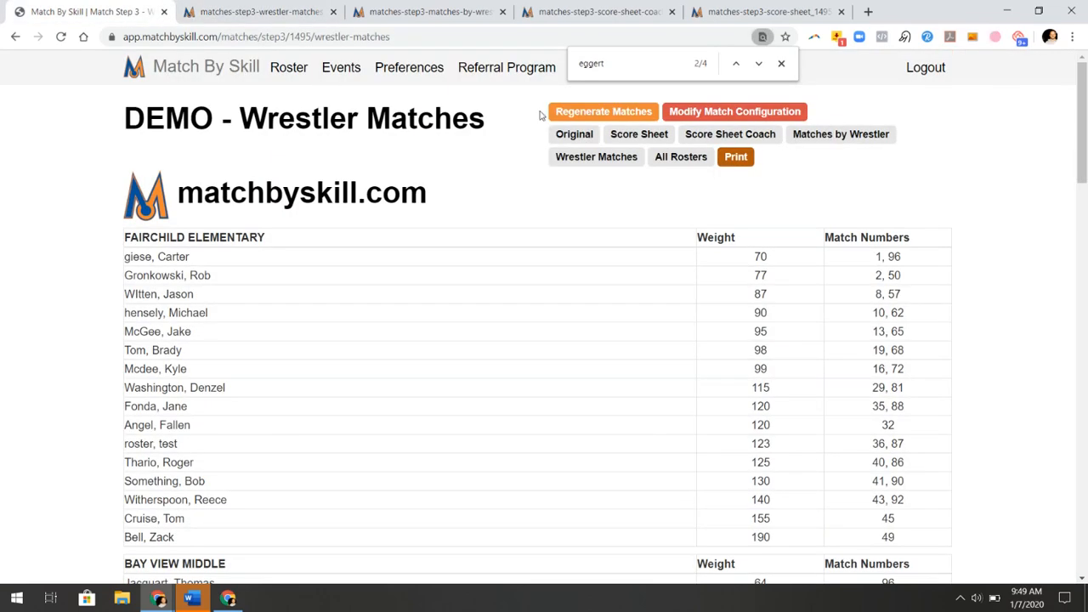
click(678, 160)
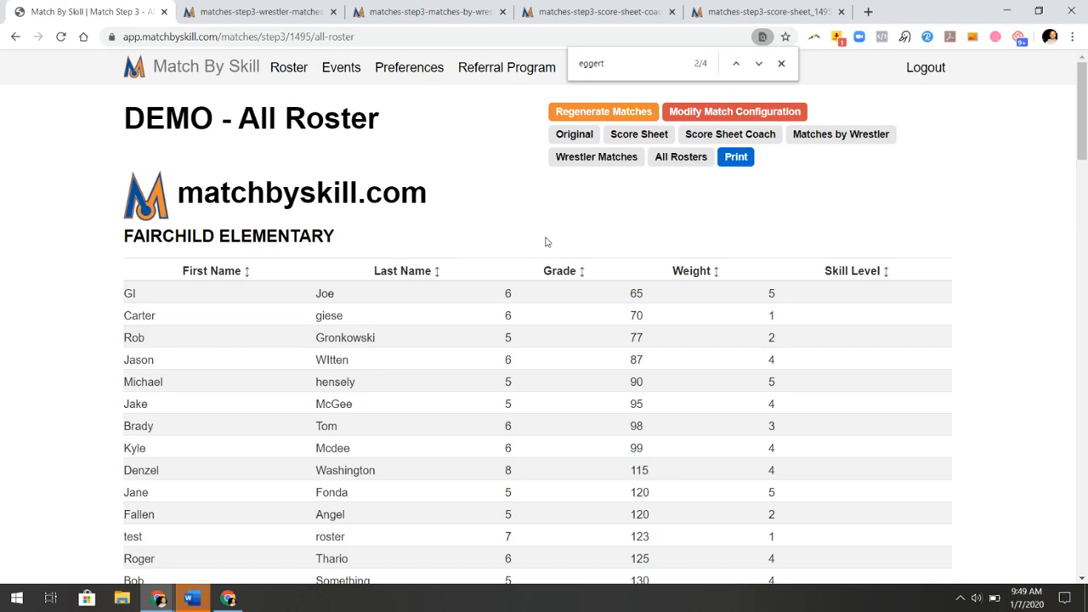
Reopen the Step 2 match configuration, expanding BAY VIEW MIDDLE and viewing the weight criteria
click(733, 113)
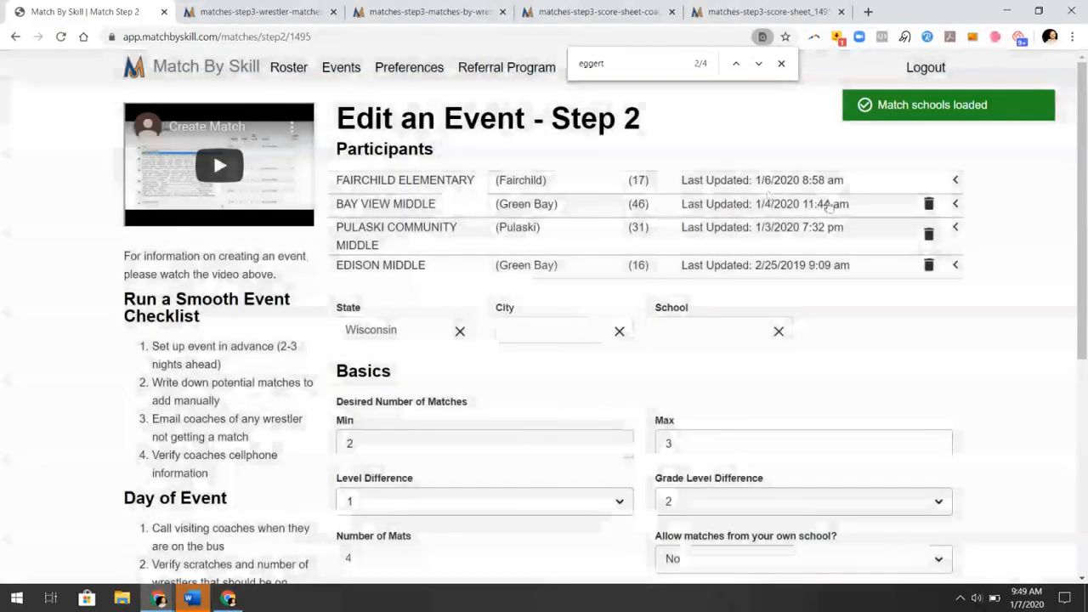
click(768, 204)
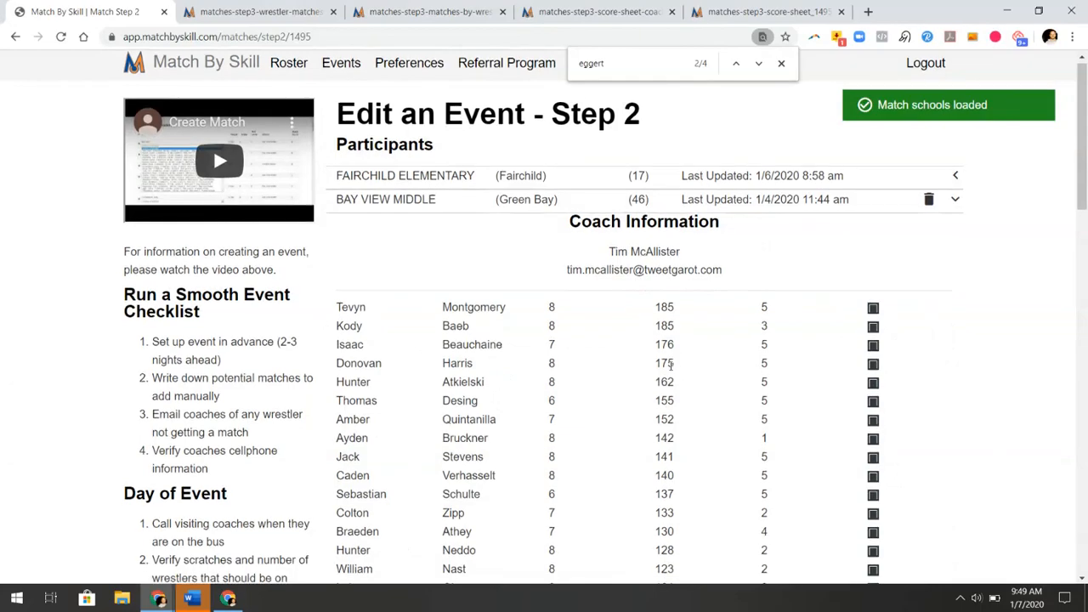
scroll(892, 527, down, 15)
scroll(671, 379, down, 2)
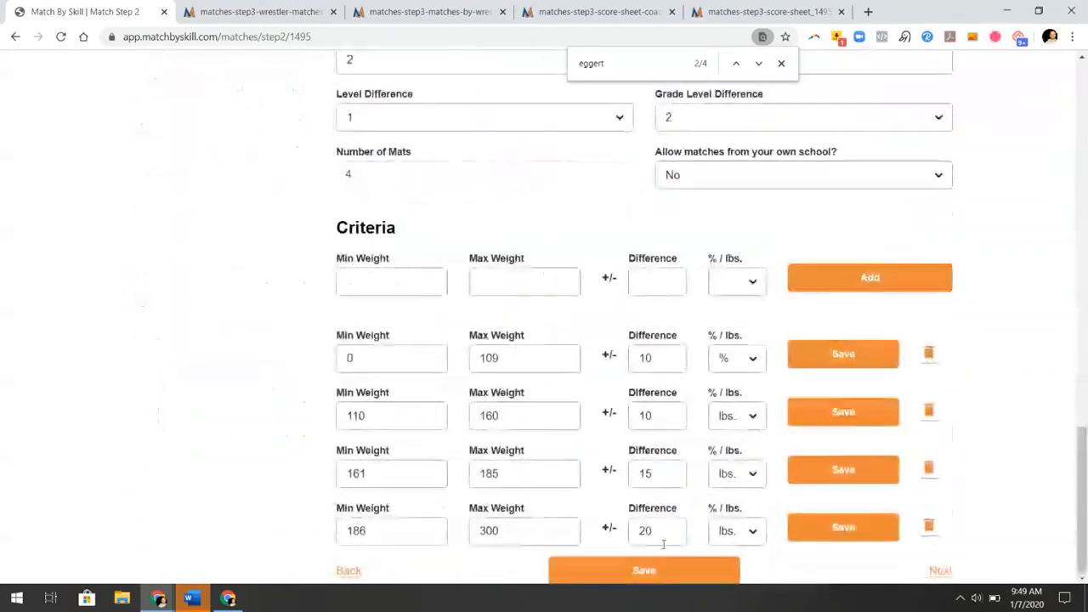